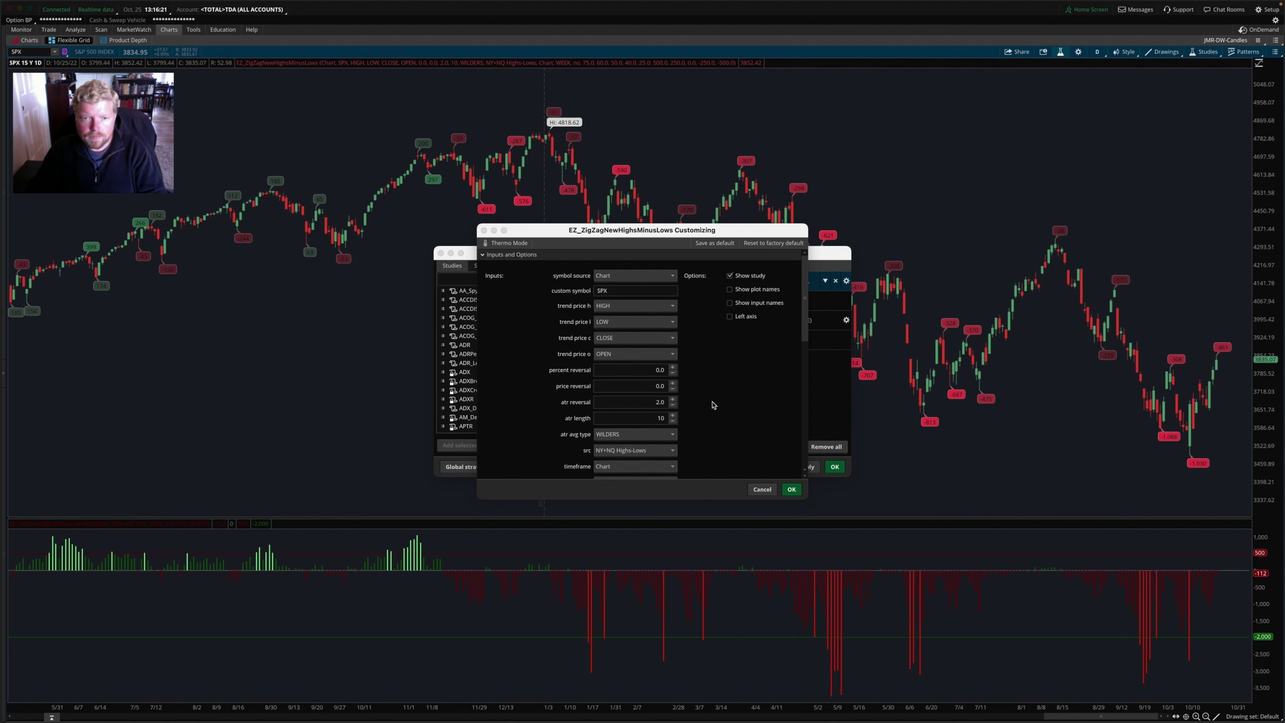
Close the ZigZag study's Customizing dialog and the Edit Studies and Strategies window
click(484, 230)
click(441, 253)
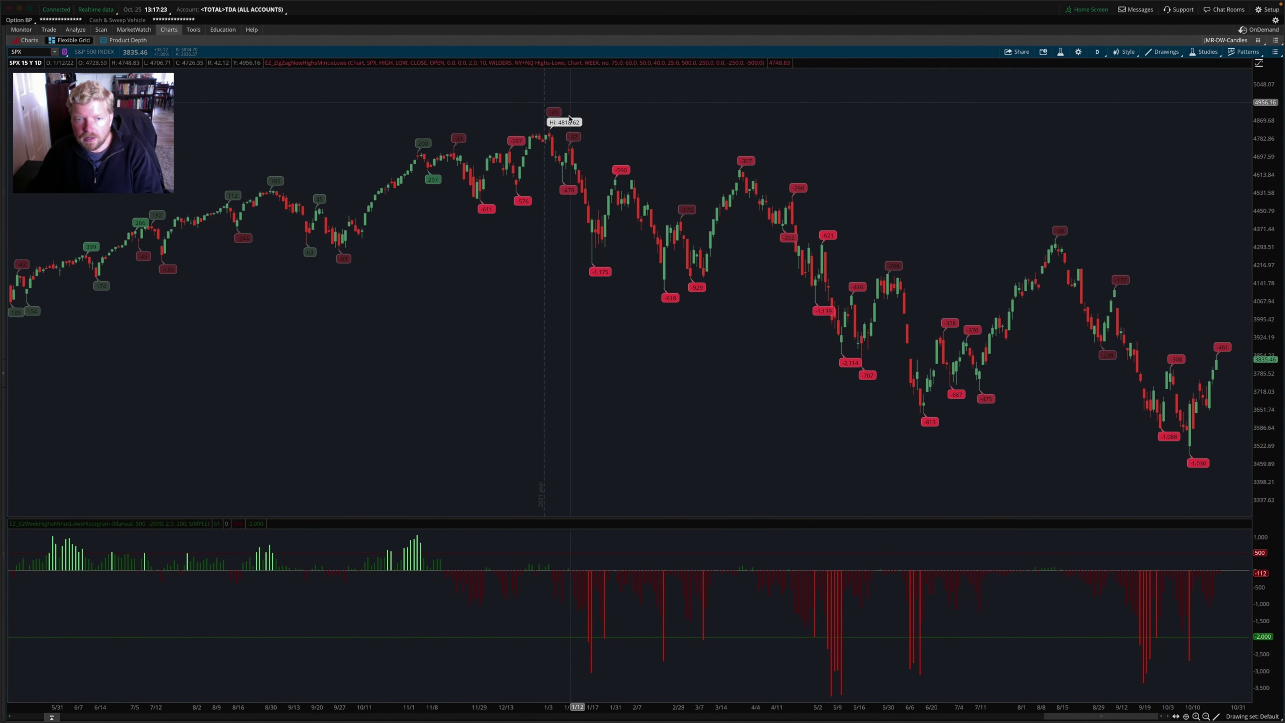
Compress the SPX time axis, then zoom into November 2021 through January 2022
drag(737, 710, 1204, 670)
drag(898, 341, 622, 336)
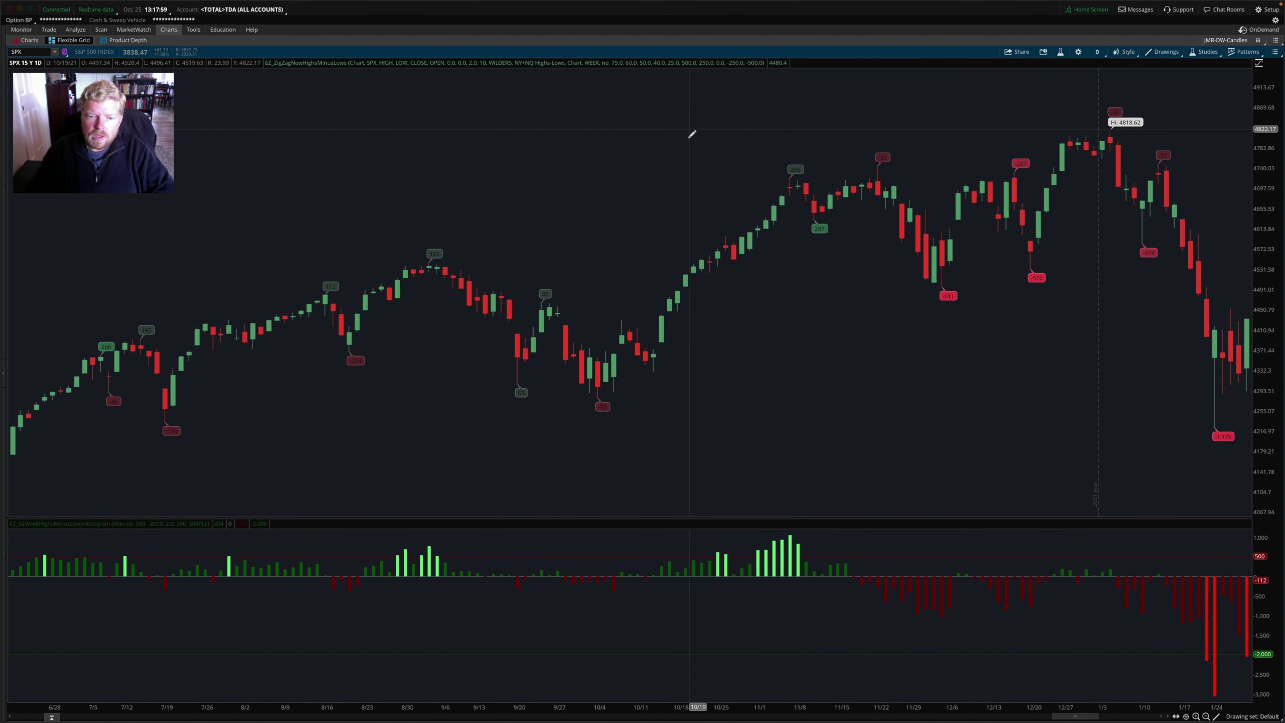
Scroll the SPX chart back to 2021 and frame March through early October 2021
scroll(544, 357, up, 5)
scroll(542, 356, up, 20)
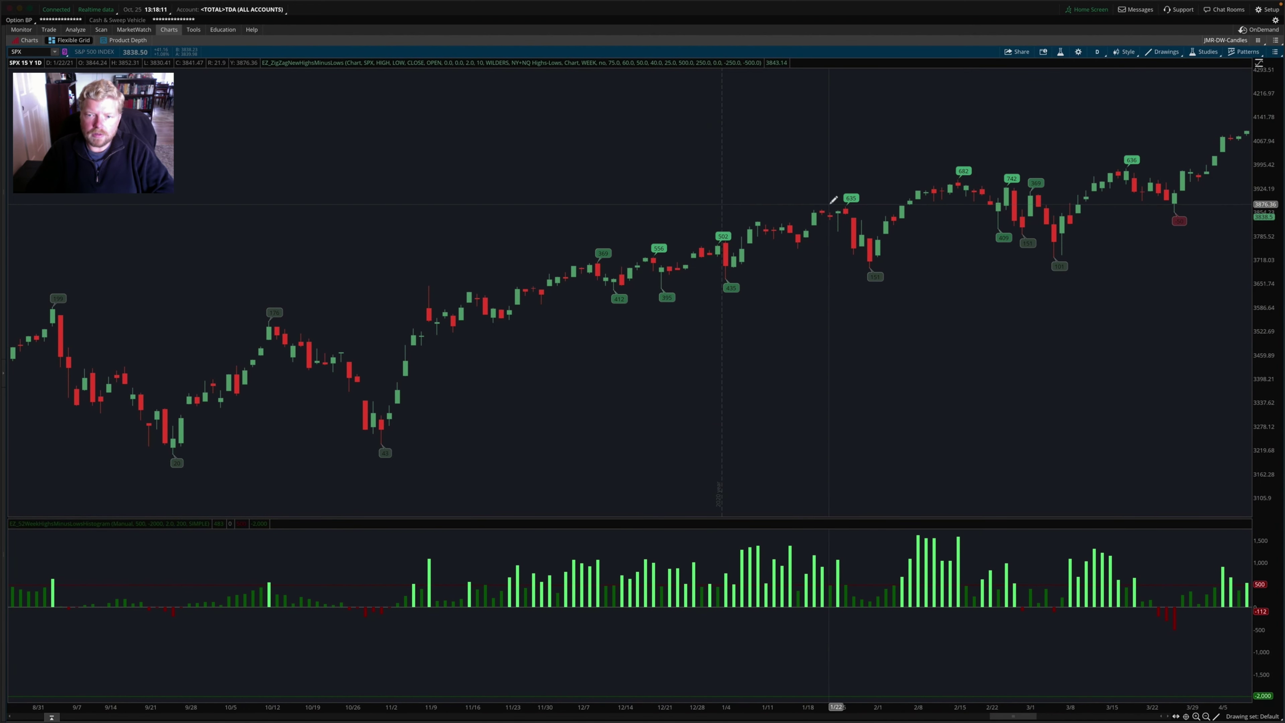
scroll(955, 207, down, 5)
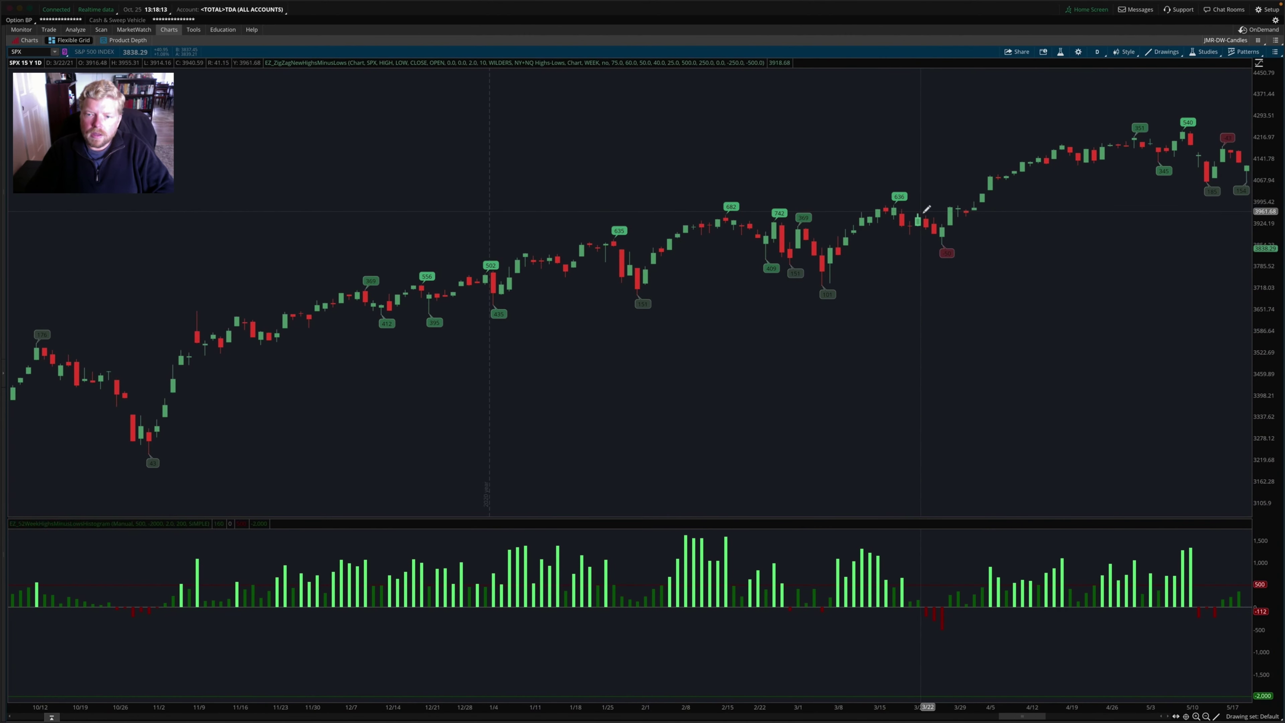
scroll(891, 192, up, 1)
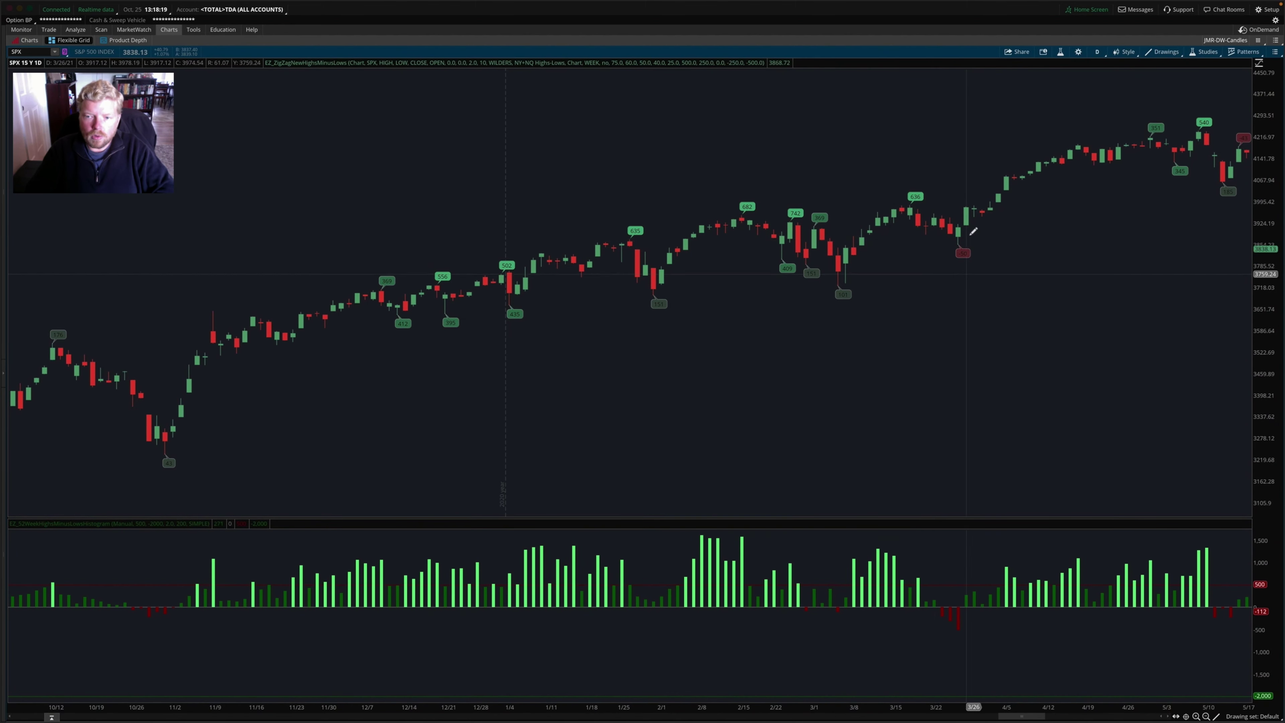
scroll(947, 263, down, 4)
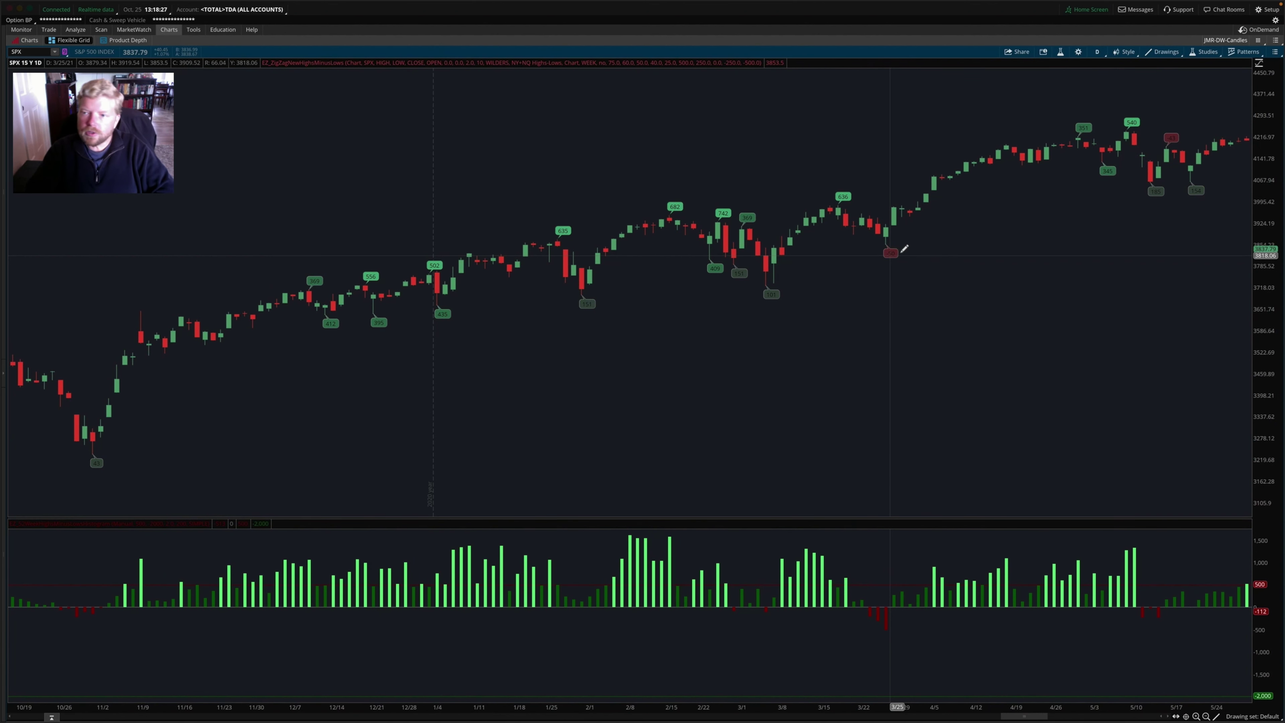
scroll(1063, 212, down, 1)
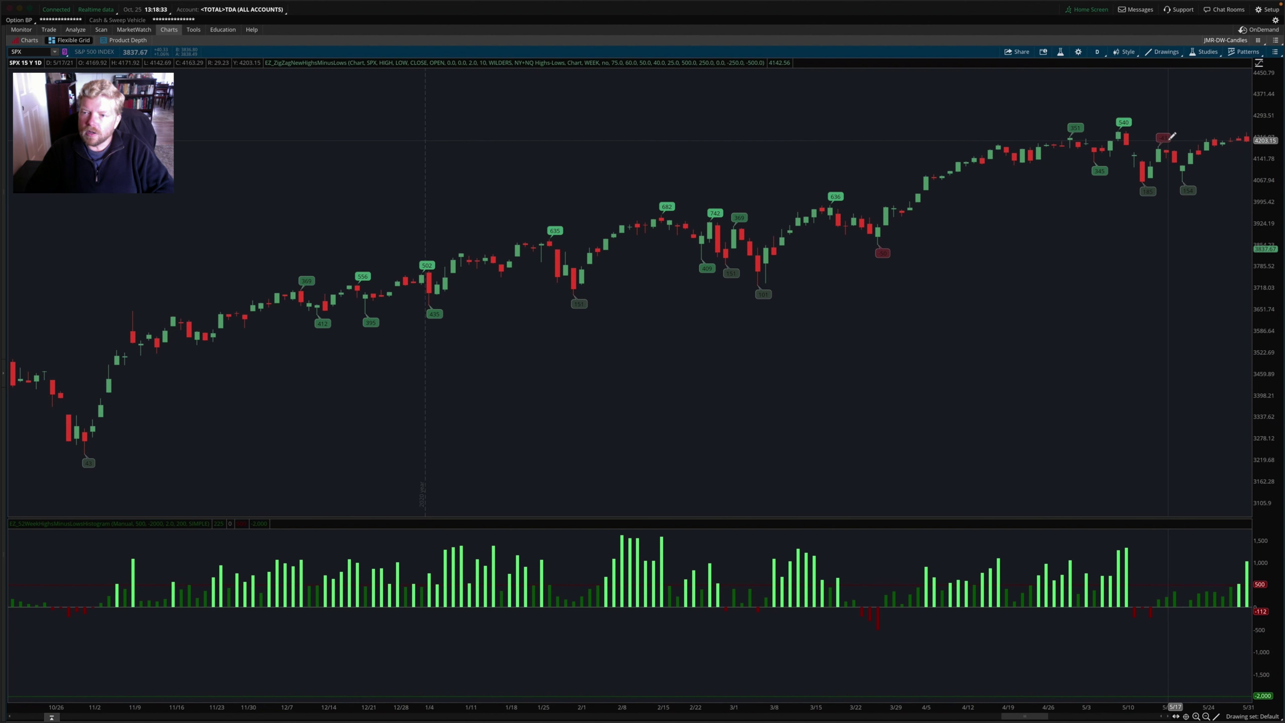
scroll(1168, 136, down, 1)
scroll(1151, 137, down, 6)
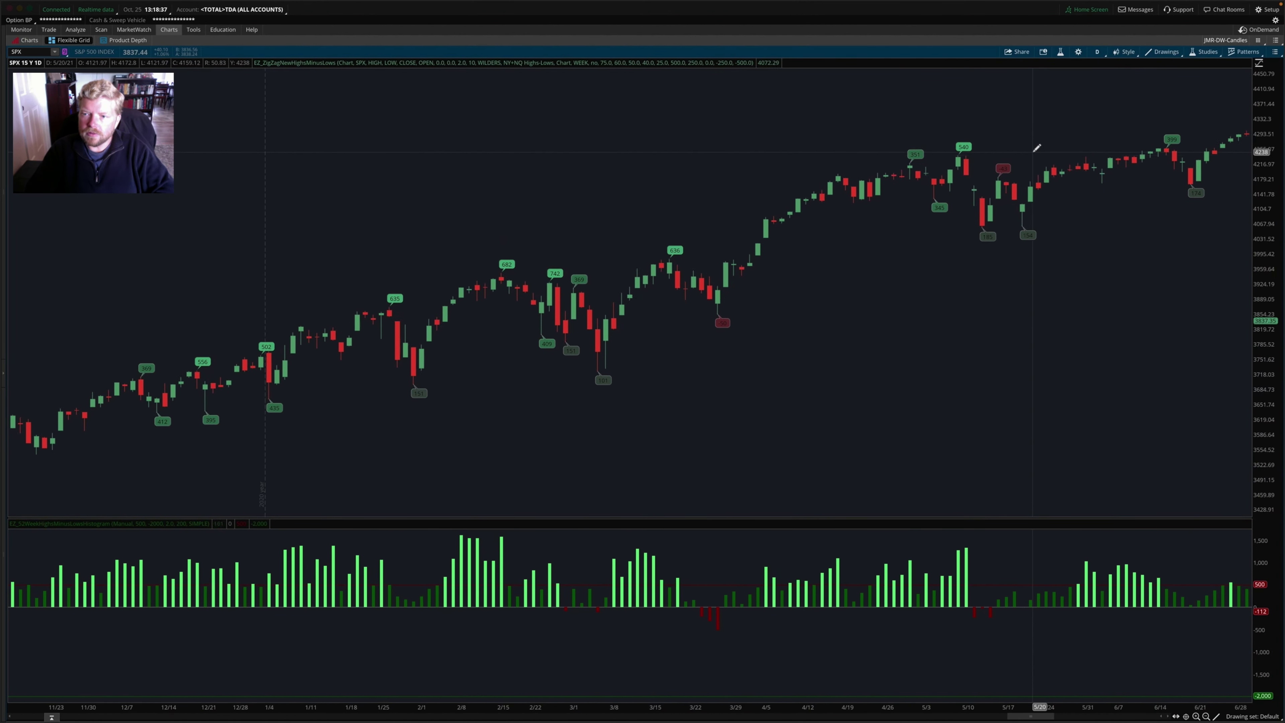
scroll(1036, 148, down, 7)
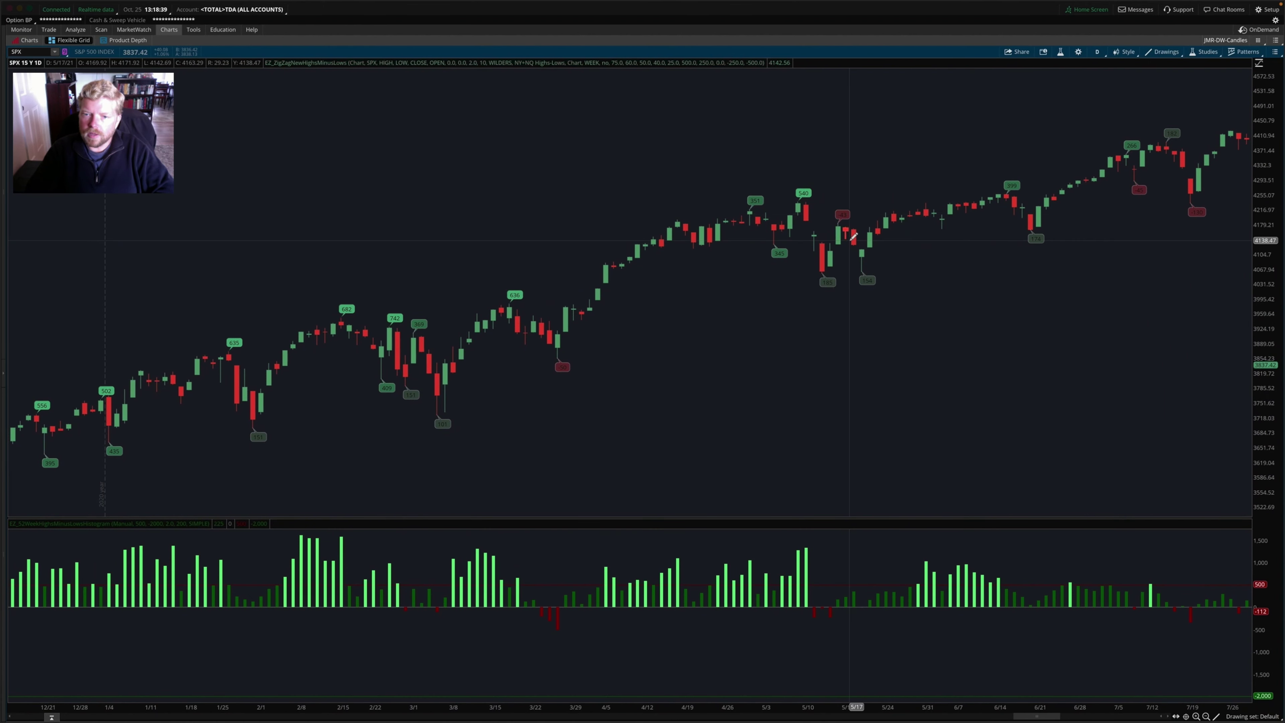
scroll(850, 236, down, 3)
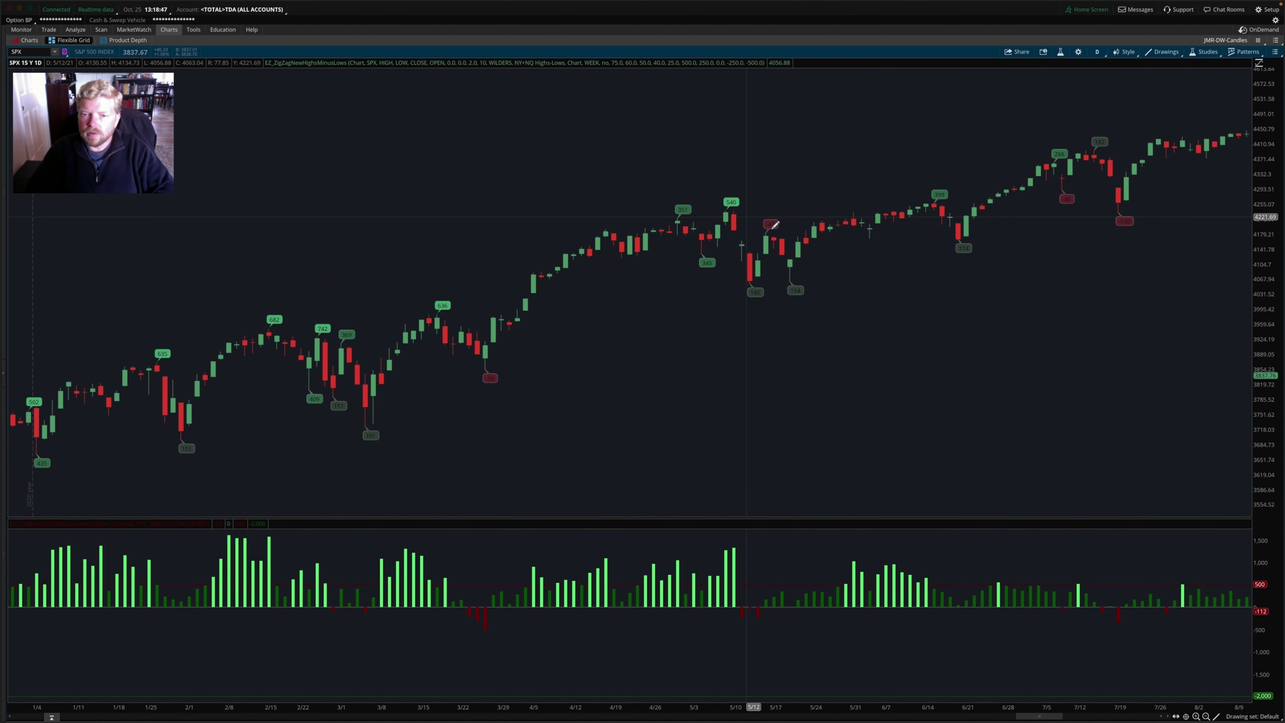
scroll(872, 269, down, 5)
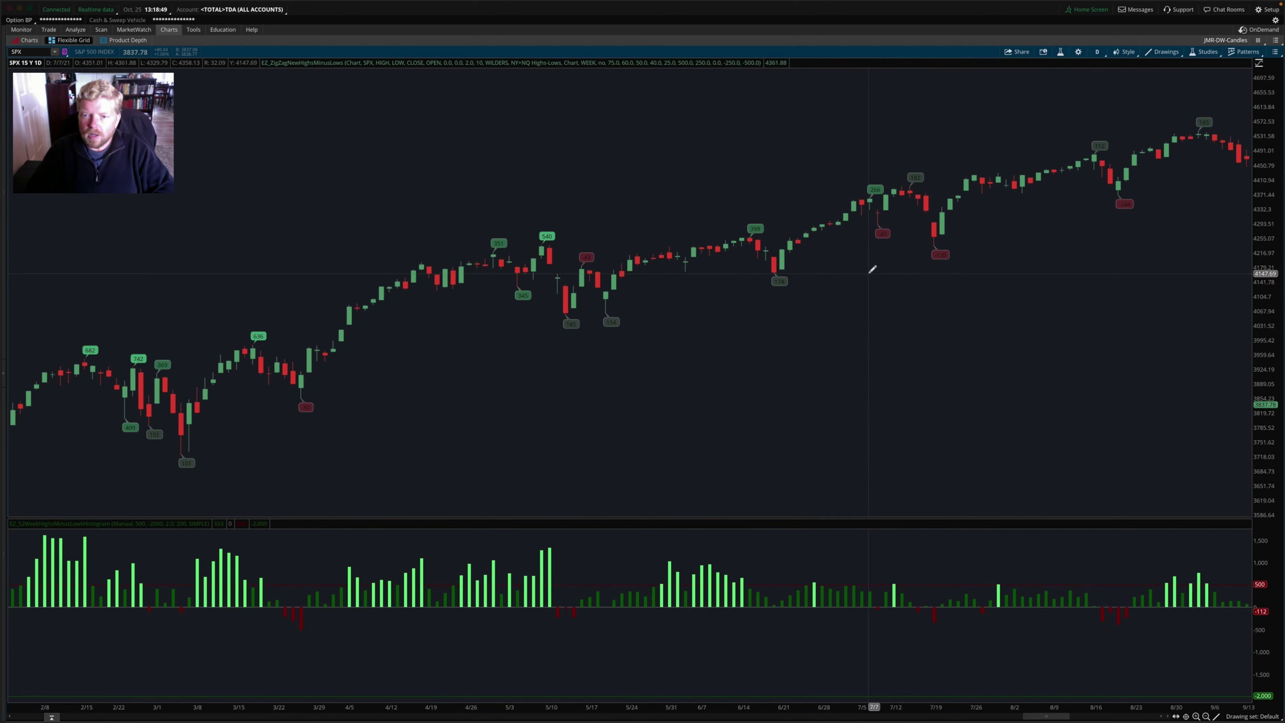
scroll(872, 269, down, 3)
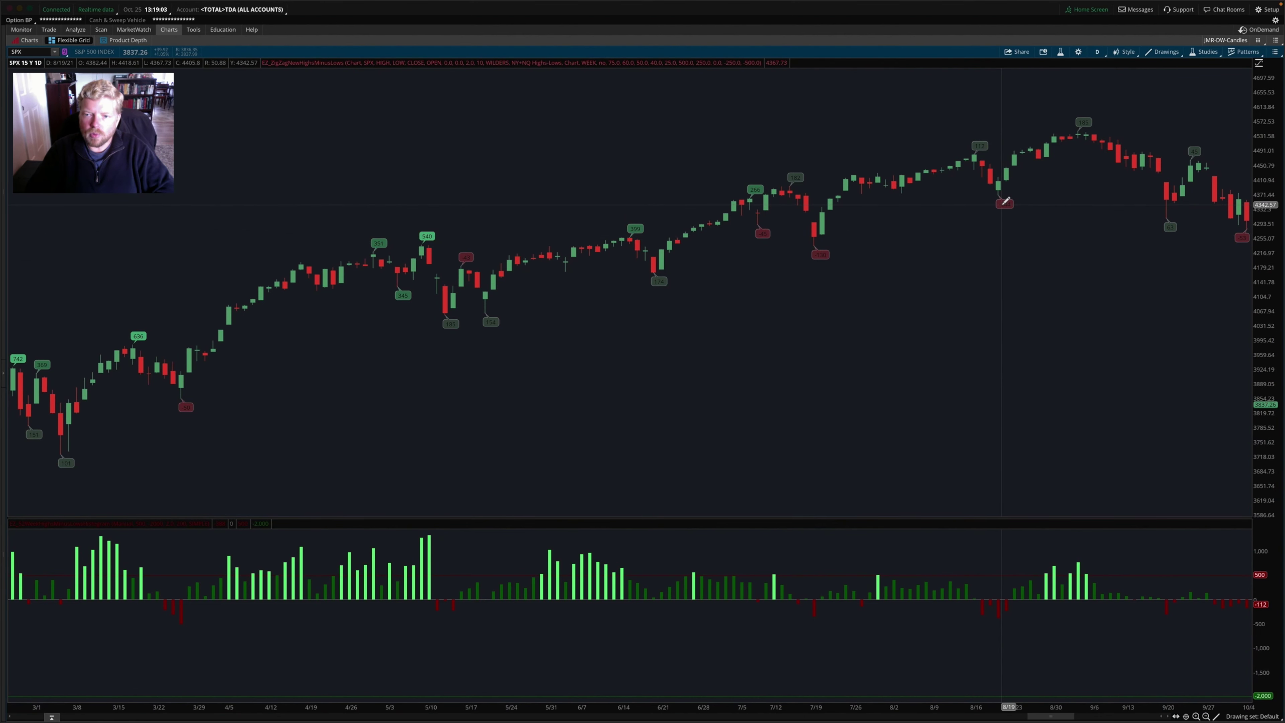
Scroll the SPX chart forward to frame October 2021 through May 2022
scroll(1004, 202, down, 15)
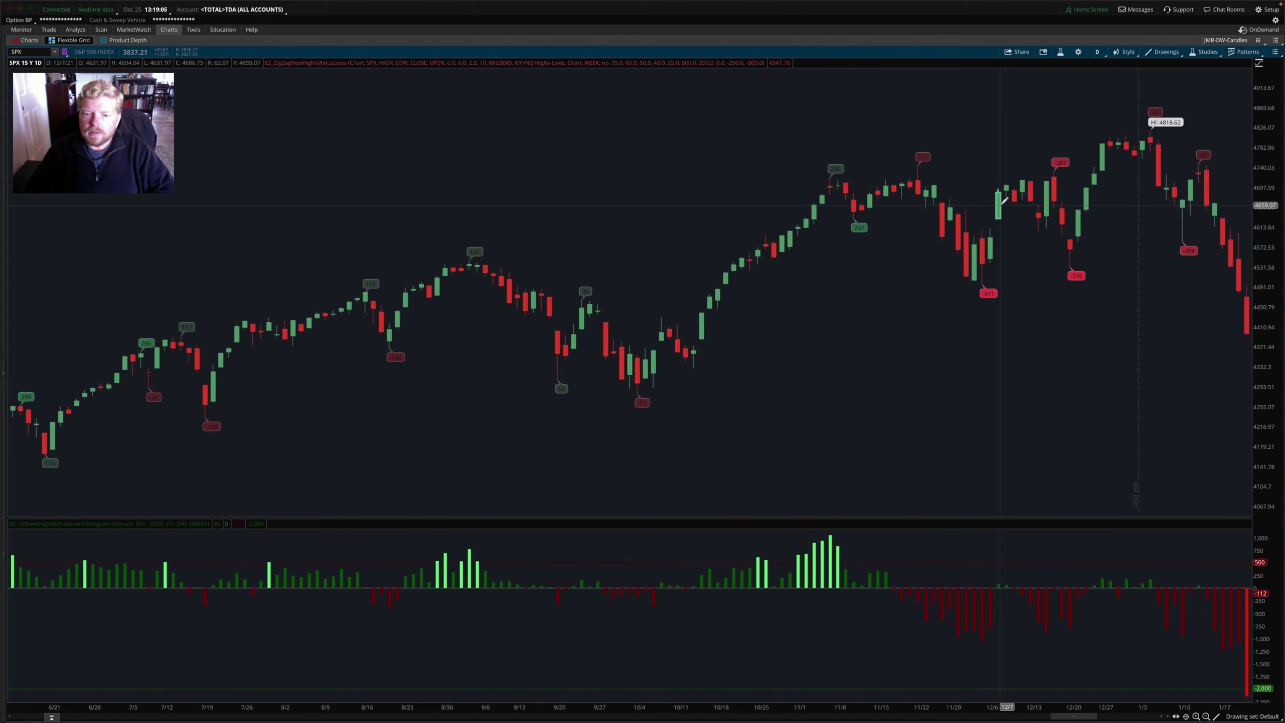
scroll(1005, 203, down, 2)
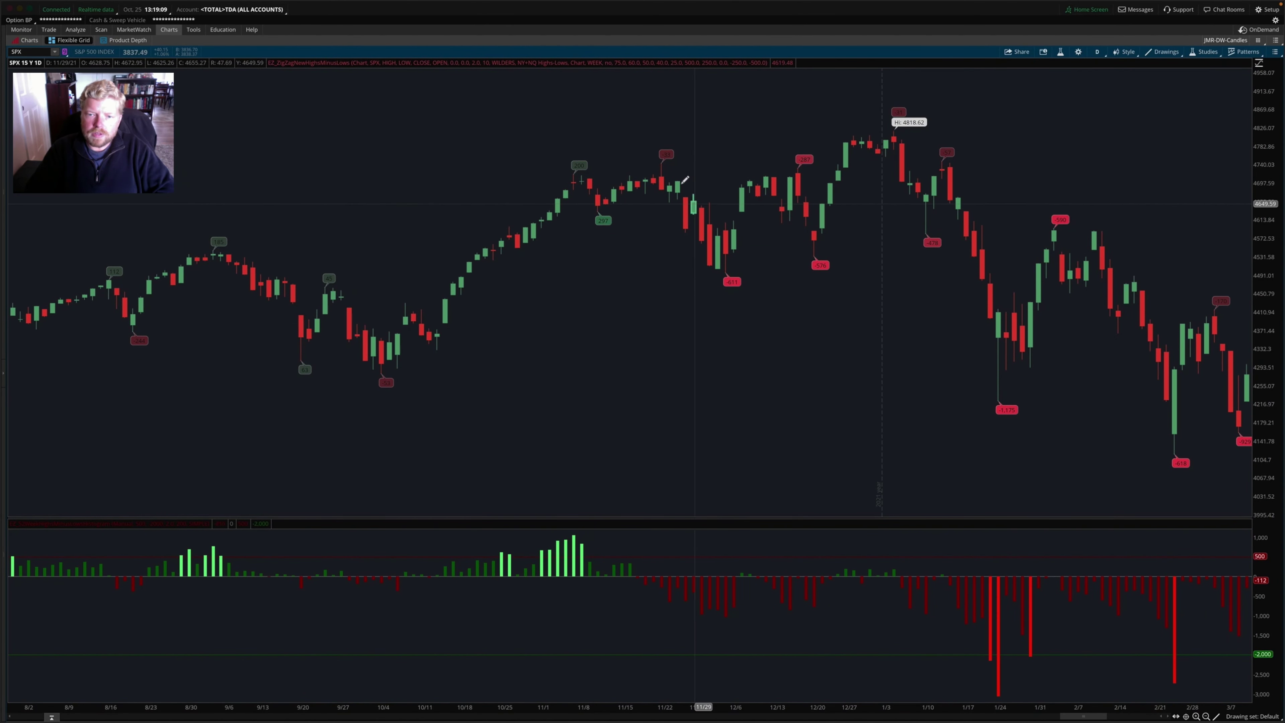
scroll(726, 240, up, 2)
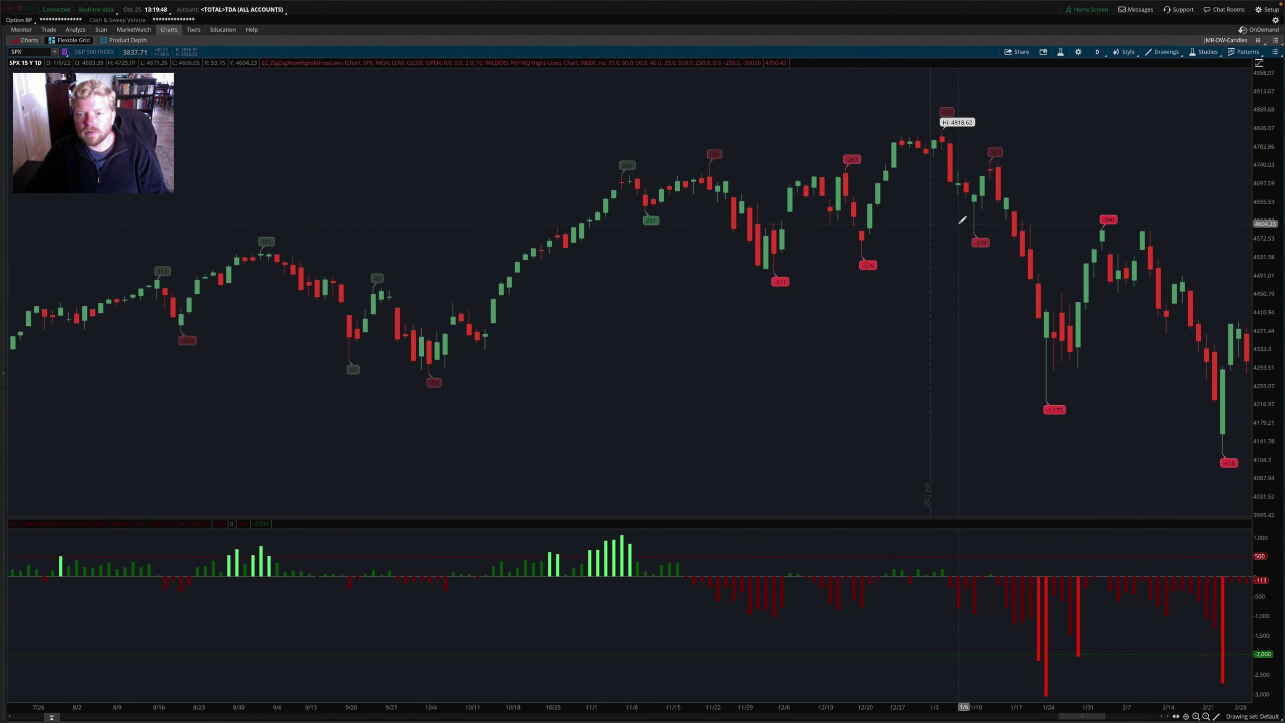
scroll(980, 211, down, 5)
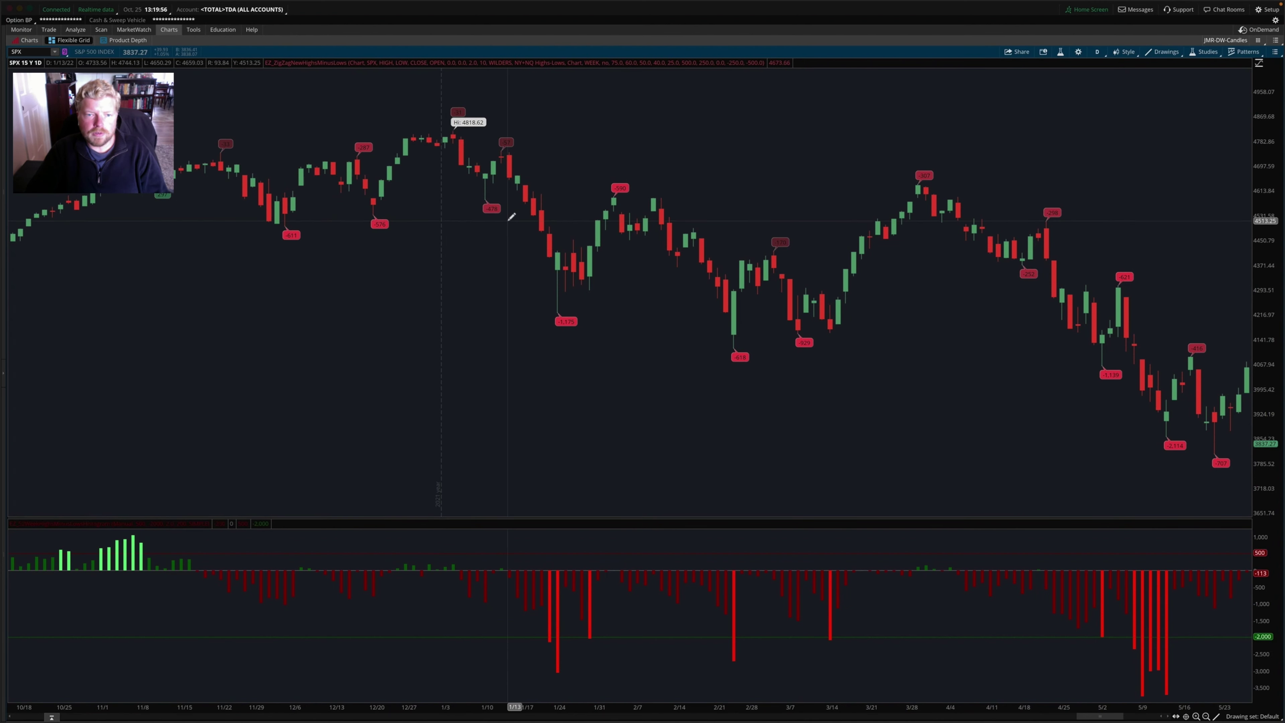
scroll(435, 151, up, 3)
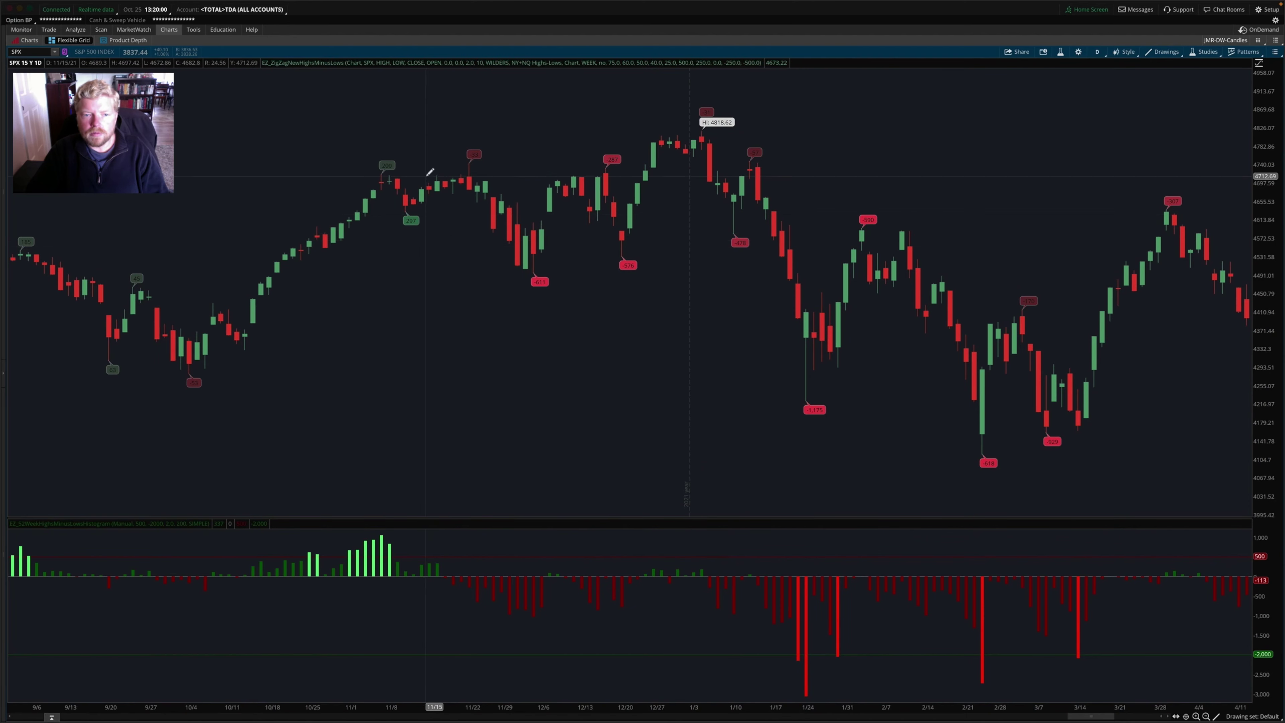
Scroll the SPX chart back to August 2018–March 2019, covering the late-December plunge
scroll(839, 240, down, 4)
scroll(839, 240, down, 5)
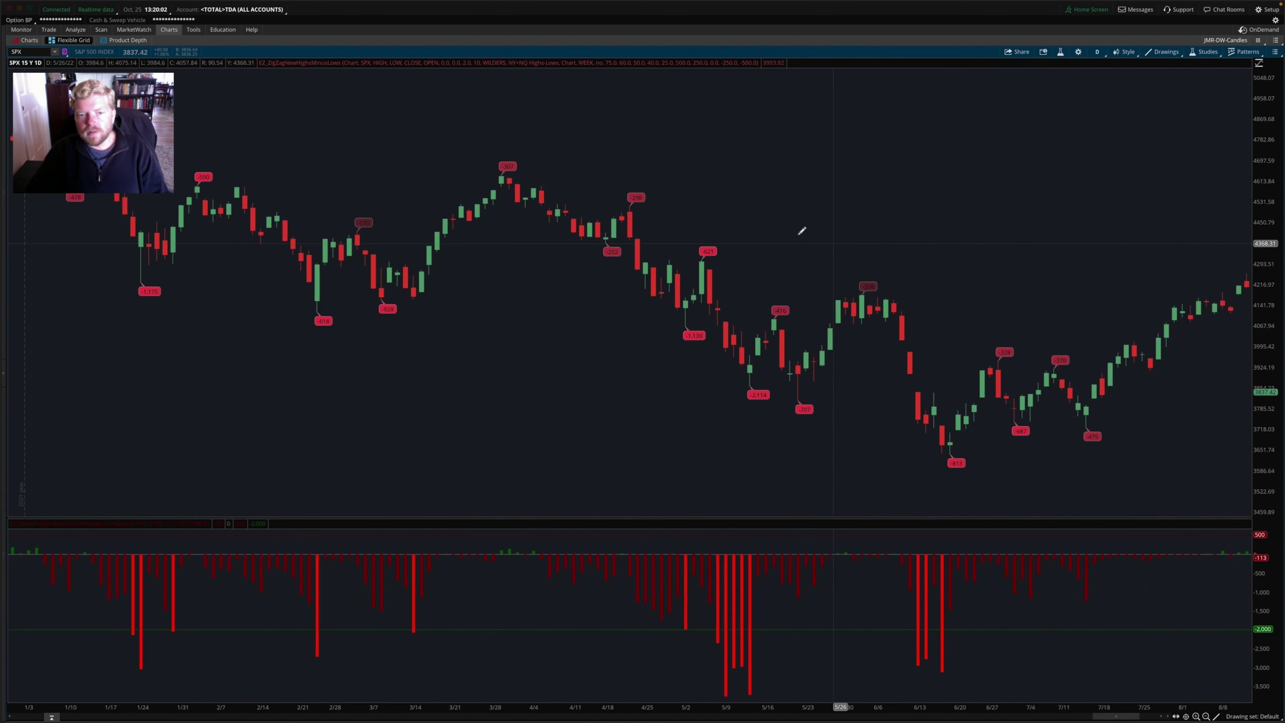
scroll(744, 222, up, 10)
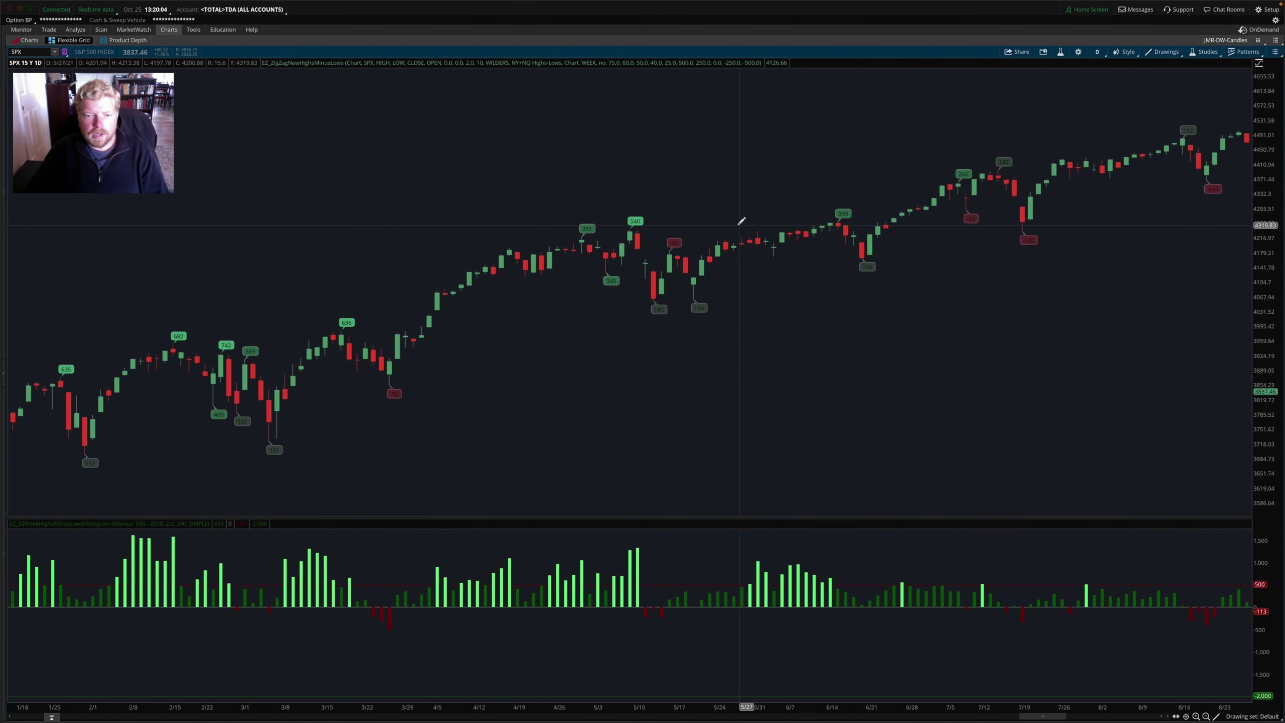
scroll(739, 223, up, 10)
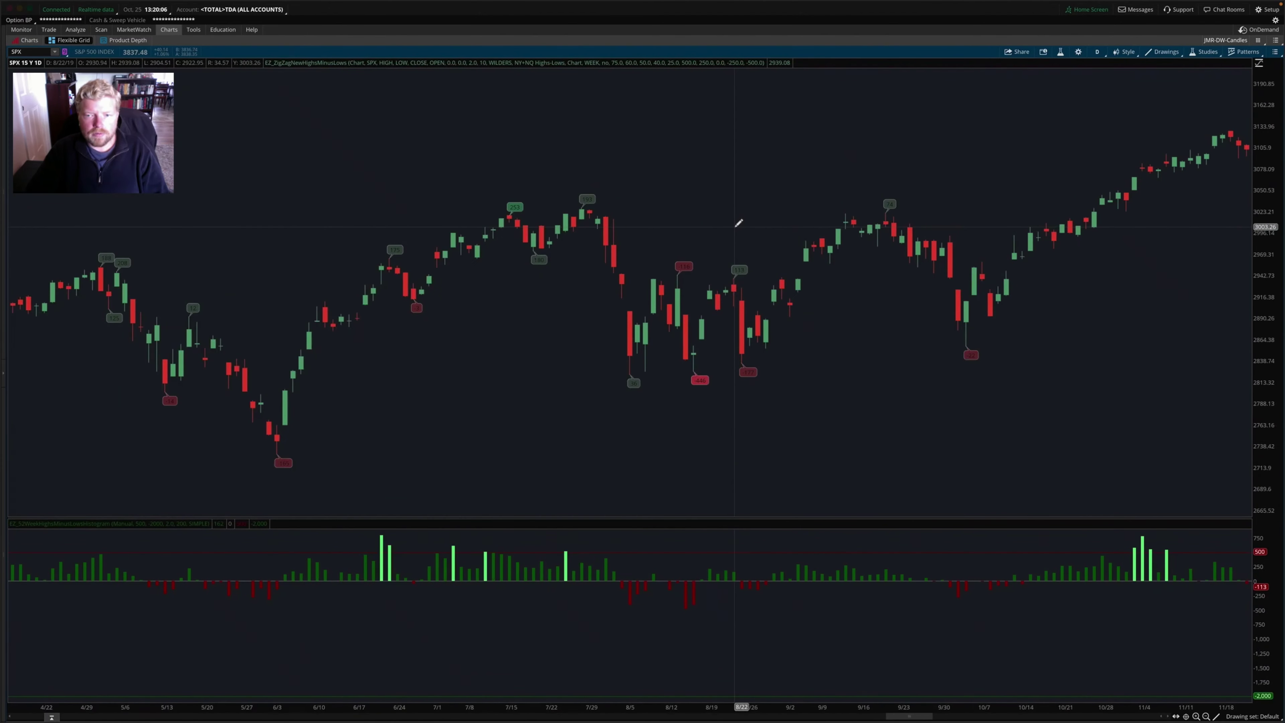
scroll(739, 223, up, 10)
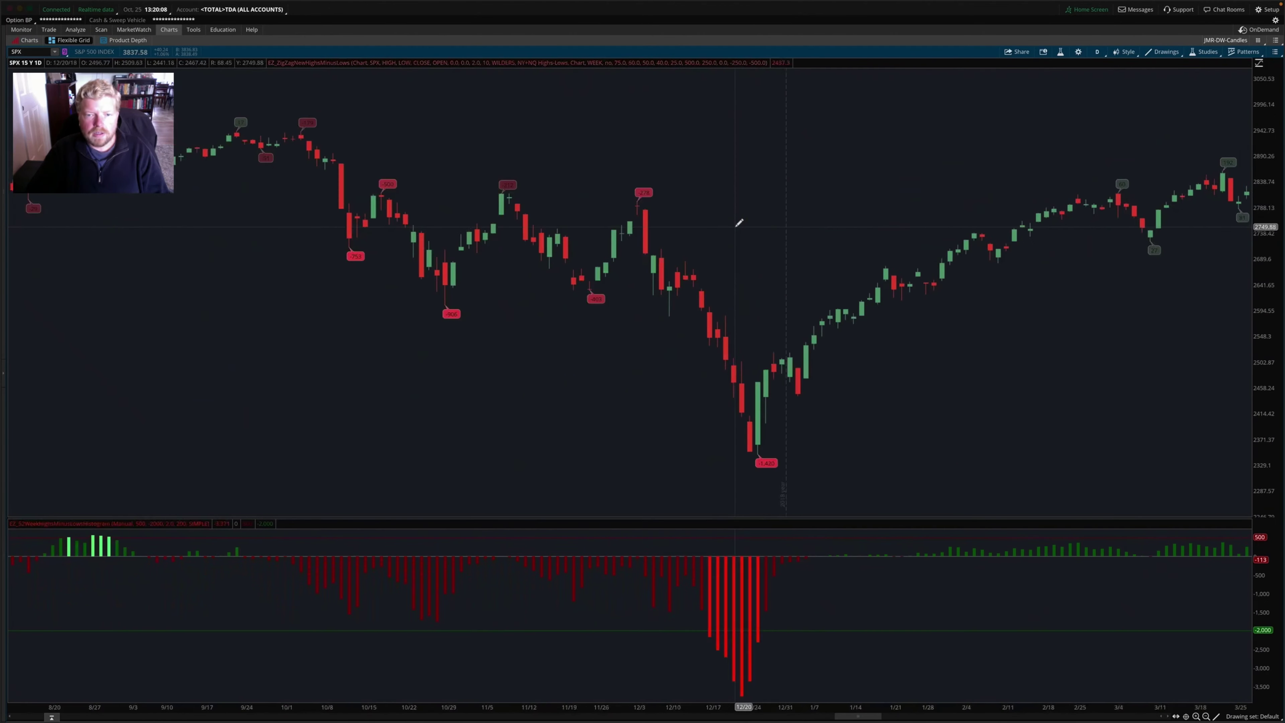
scroll(638, 237, up, 8)
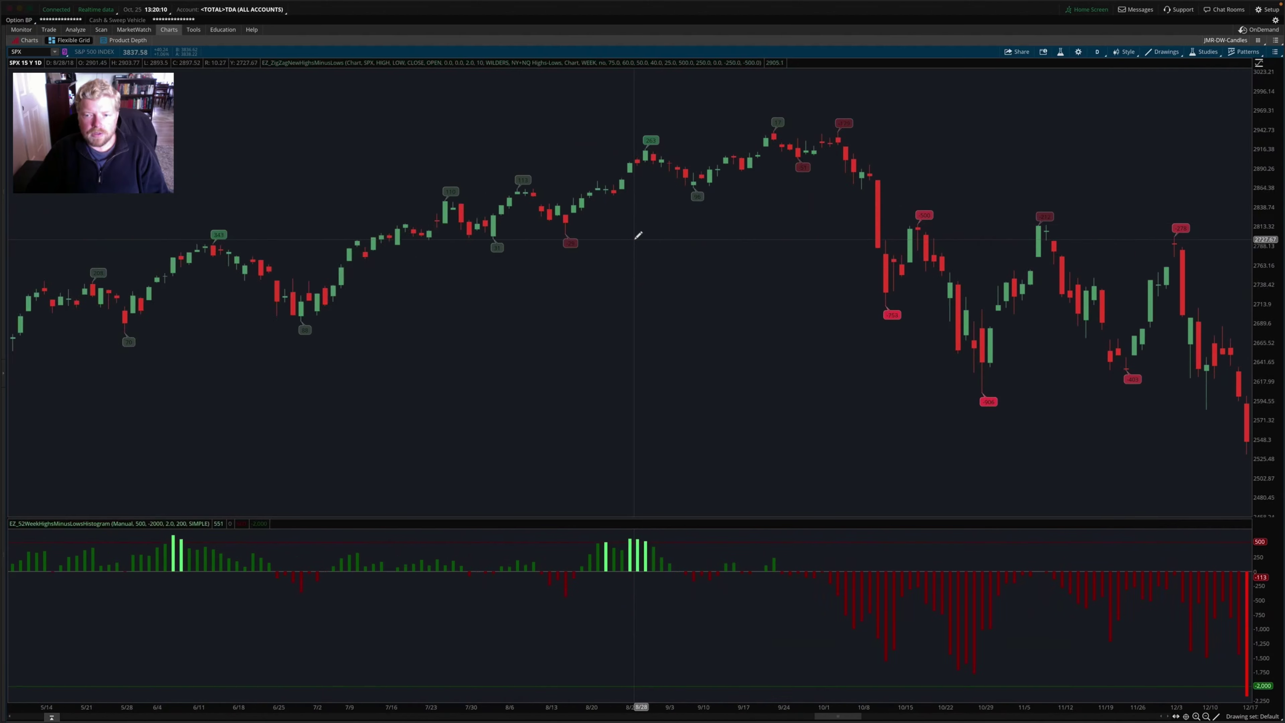
scroll(654, 224, up, 5)
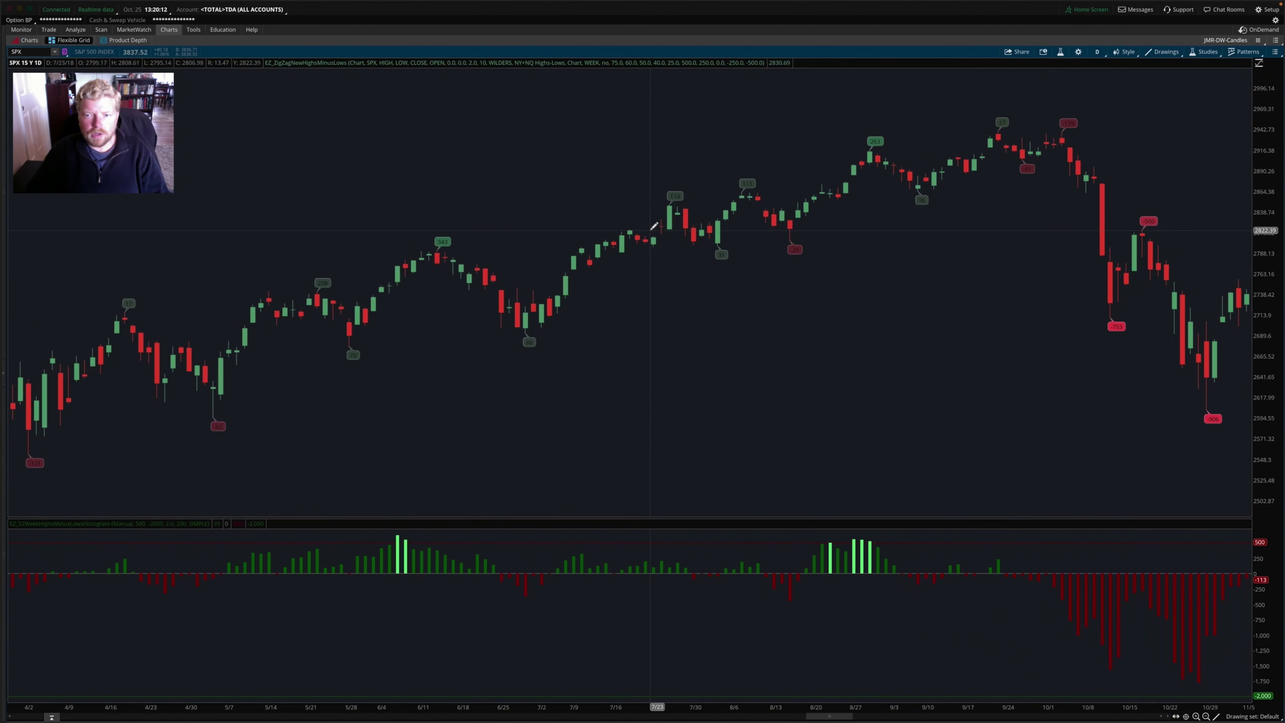
scroll(890, 162, down, 3)
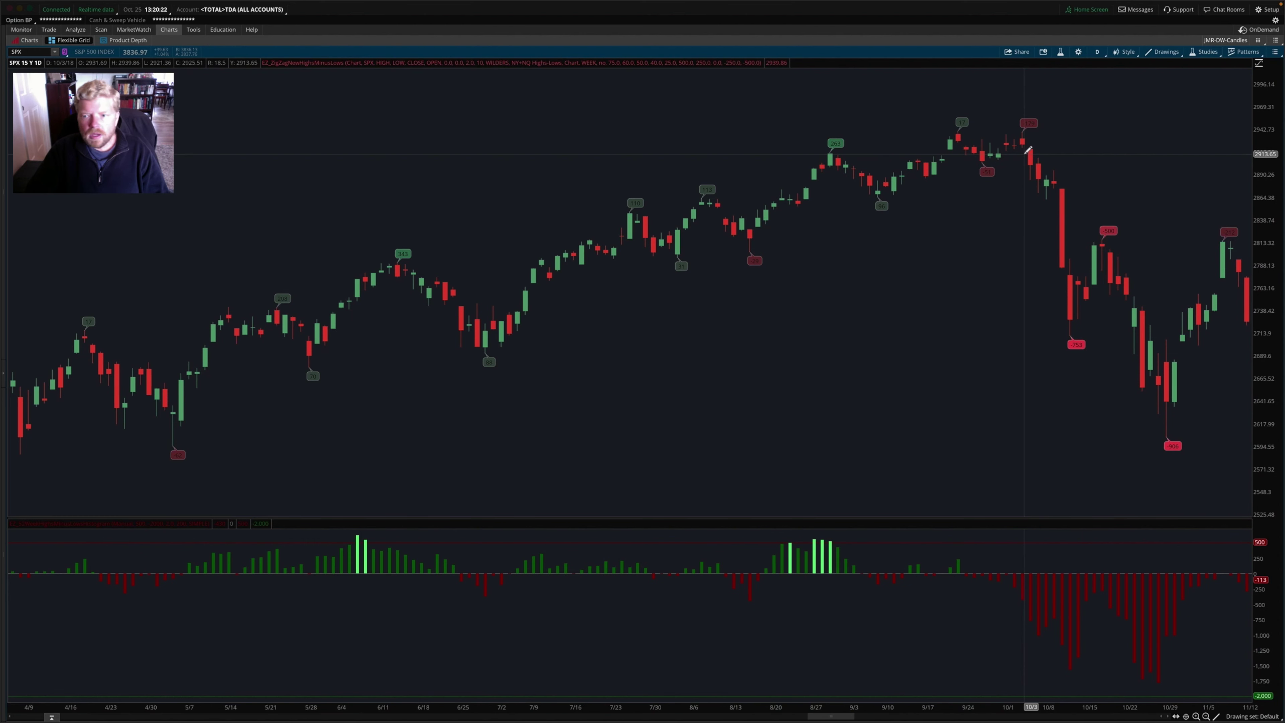
scroll(1029, 149, down, 10)
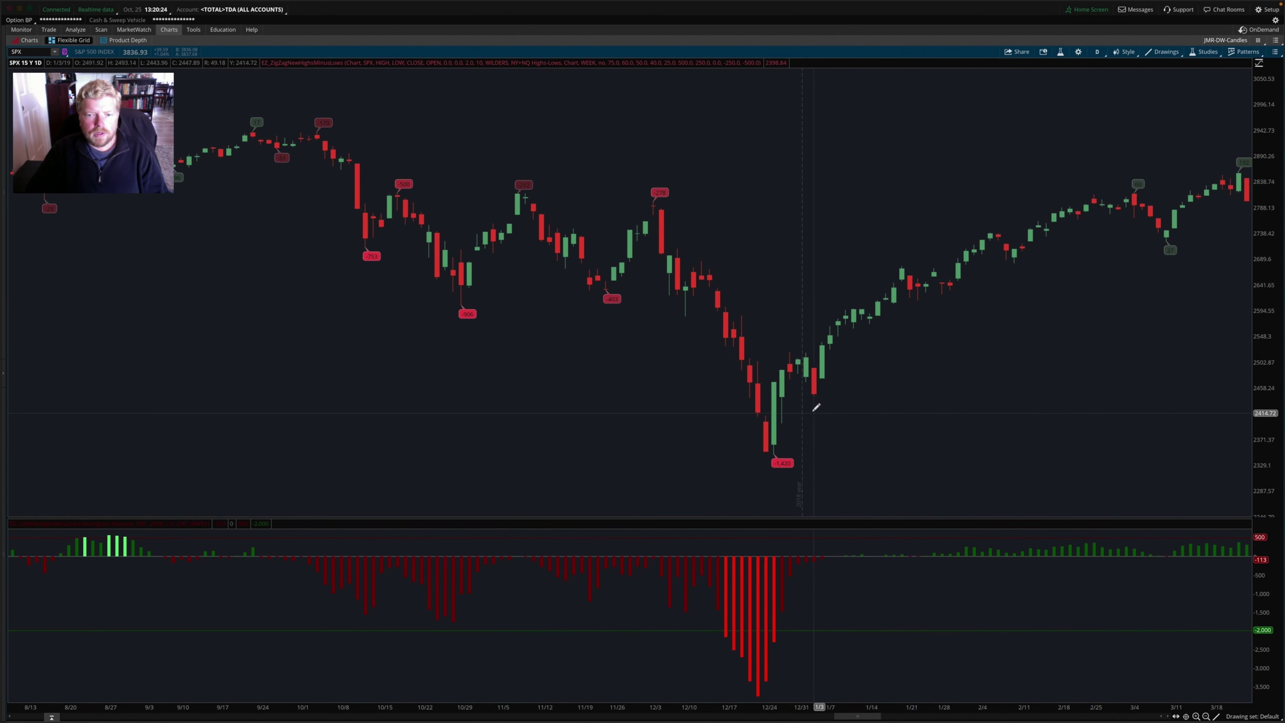
scroll(819, 410, up, 15)
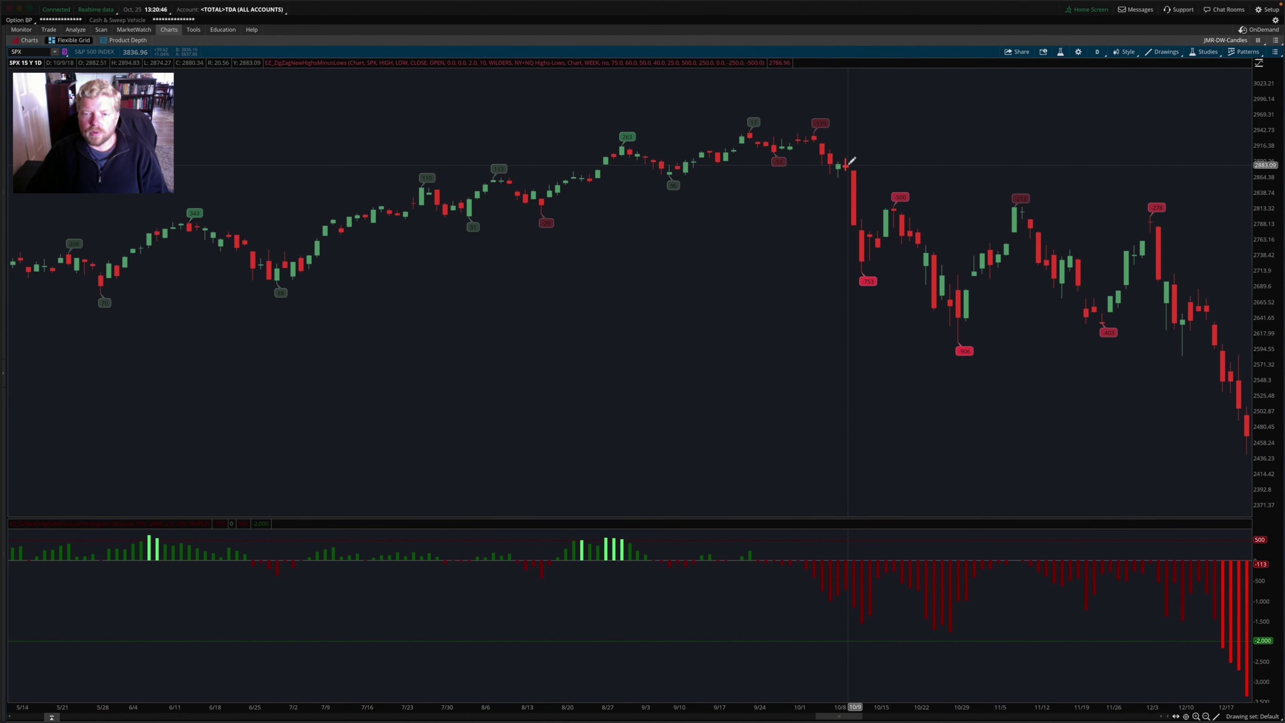
Pan the SPX weekly chart back to August 2017–March 2018 around the January 2018 peak
drag(852, 161, 1000, 373)
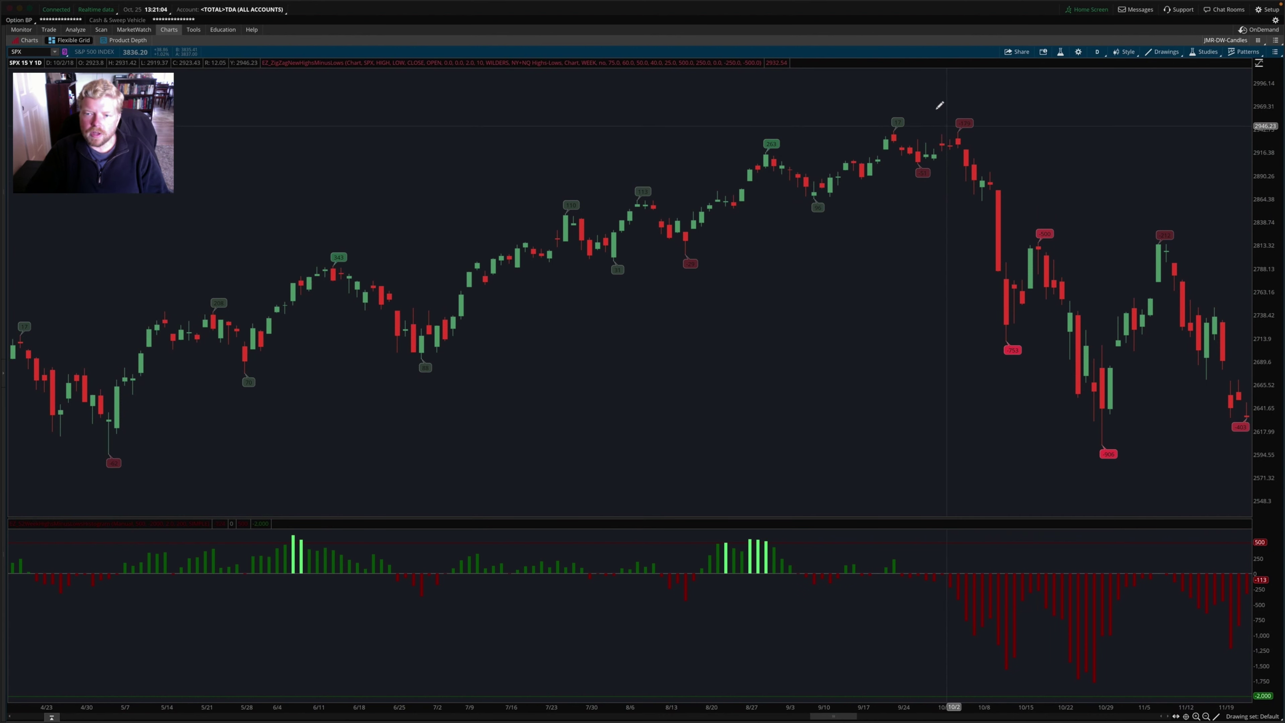
scroll(972, 237, up, 5)
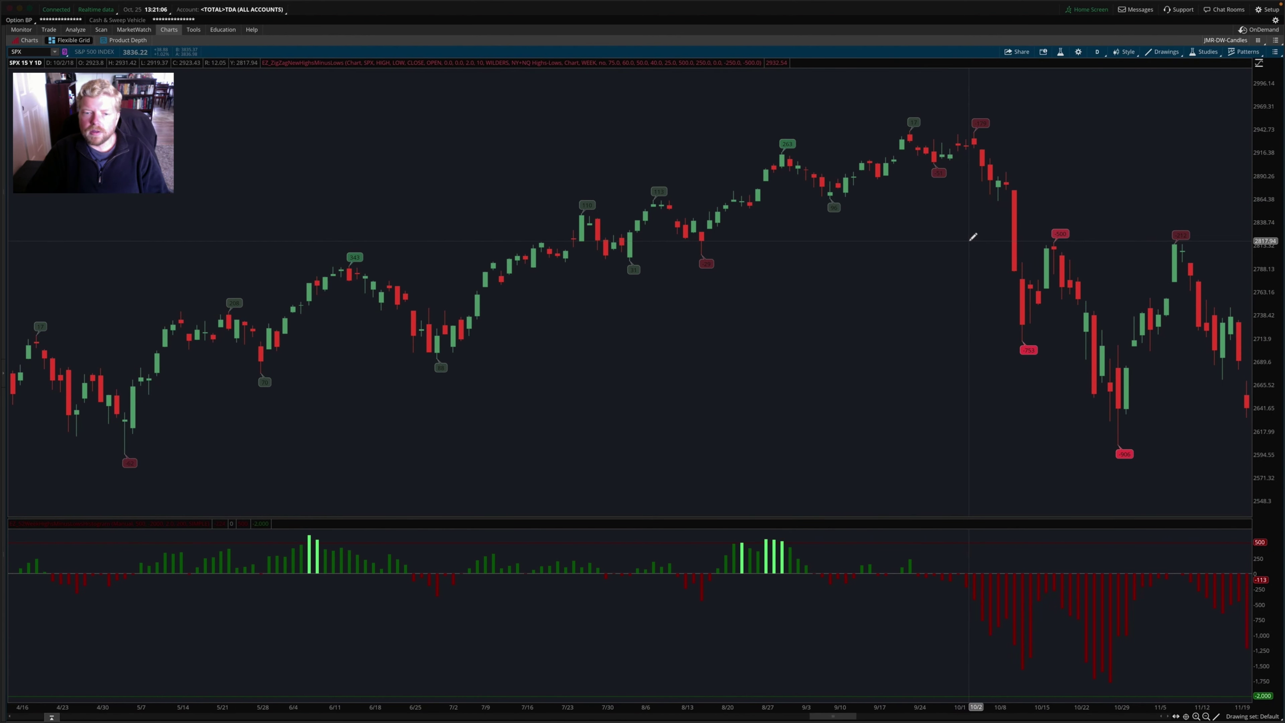
scroll(973, 237, up, 1)
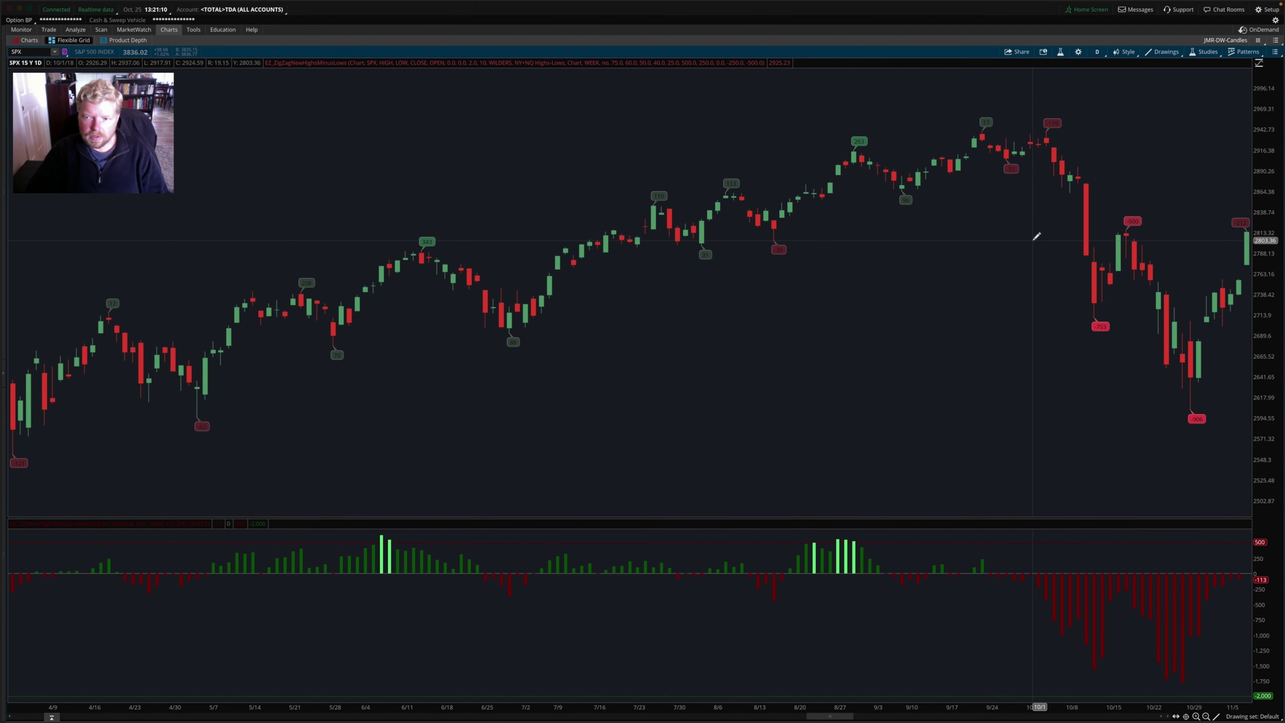
scroll(1035, 236, up, 20)
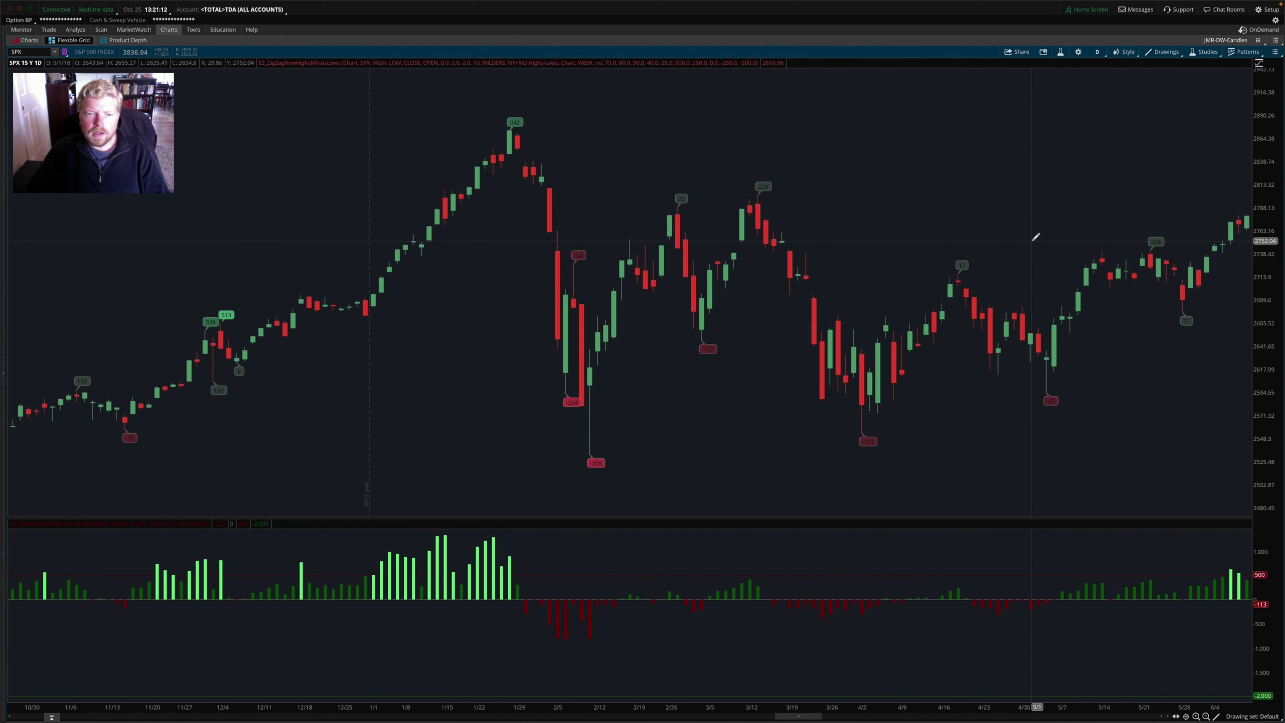
scroll(1018, 248, up, 8)
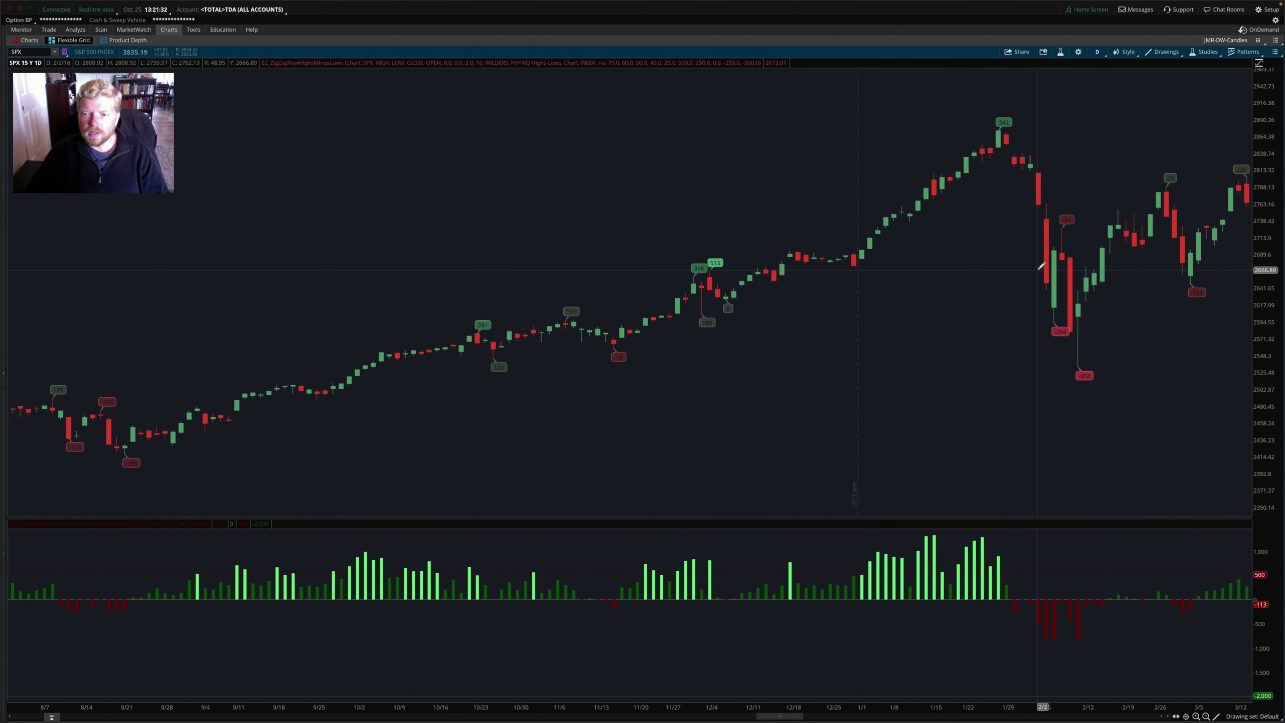
Drag and scroll the SPX chart back and forth through the 2014–2016 weeks
scroll(1041, 266, down, 5)
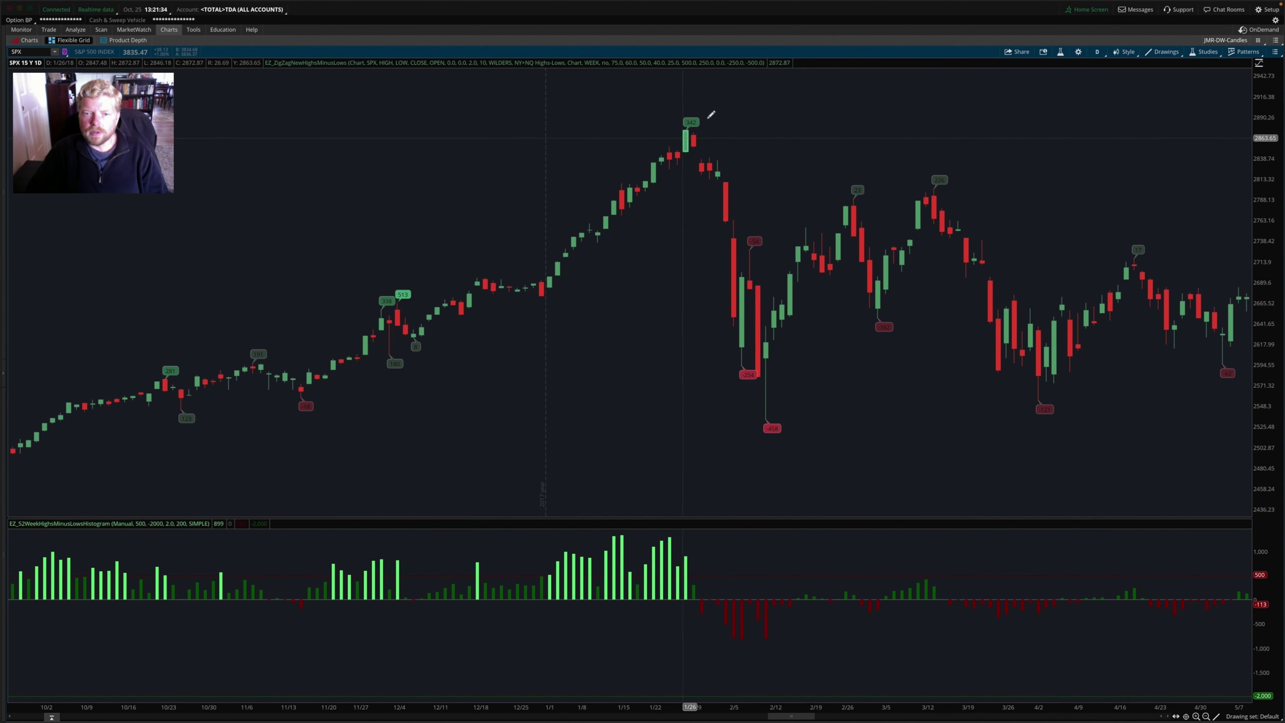
drag(556, 704, 731, 680)
scroll(654, 393, up, 20)
scroll(651, 399, up, 20)
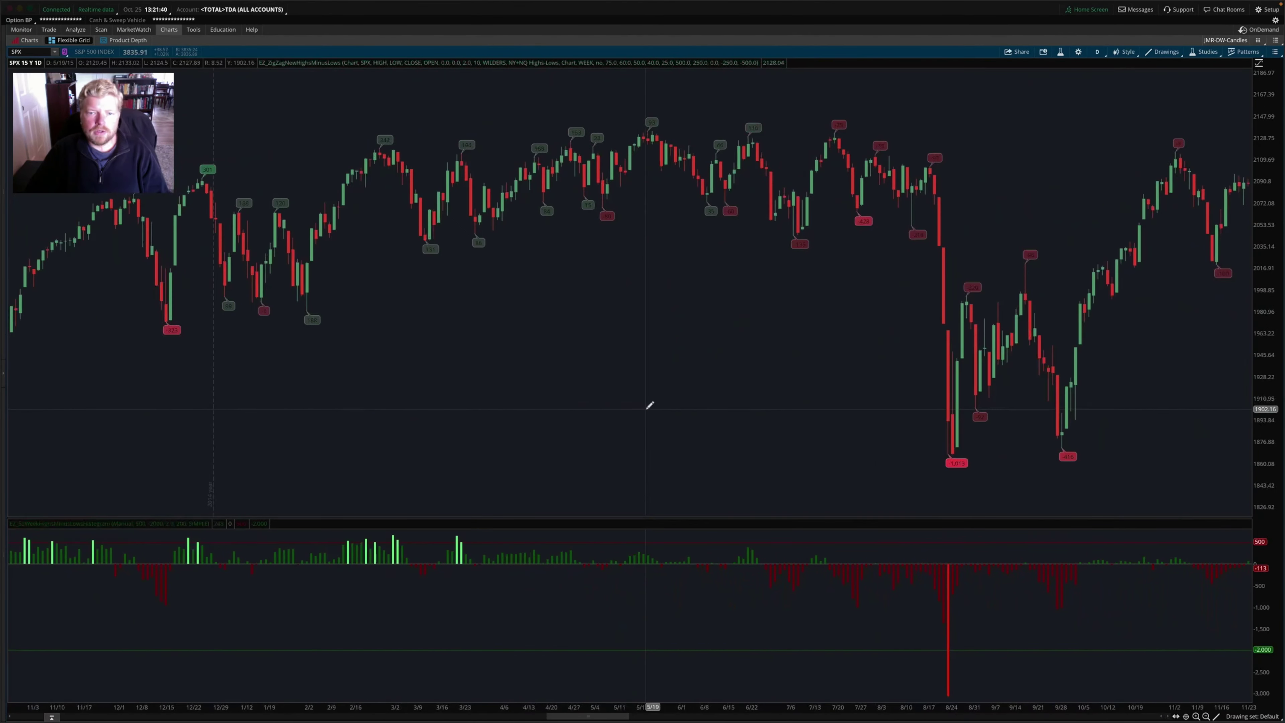
scroll(650, 405, up, 20)
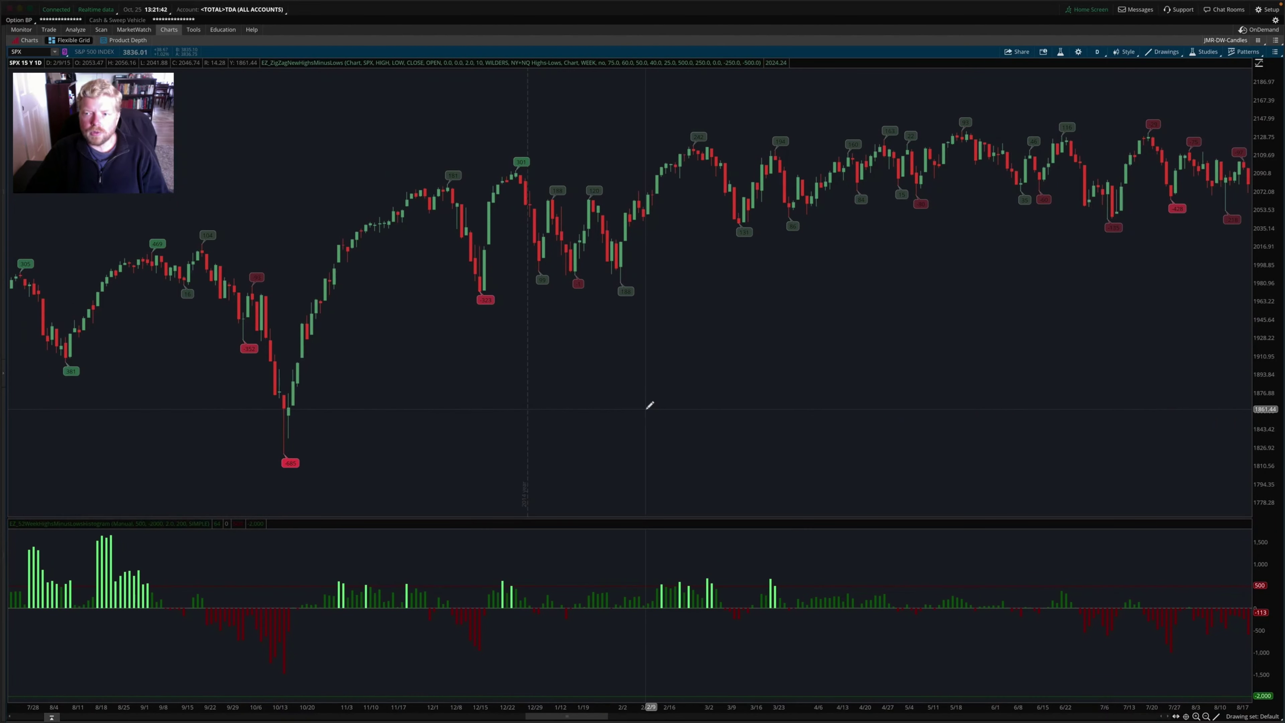
scroll(849, 163, down, 5)
scroll(849, 163, down, 20)
scroll(848, 163, down, 10)
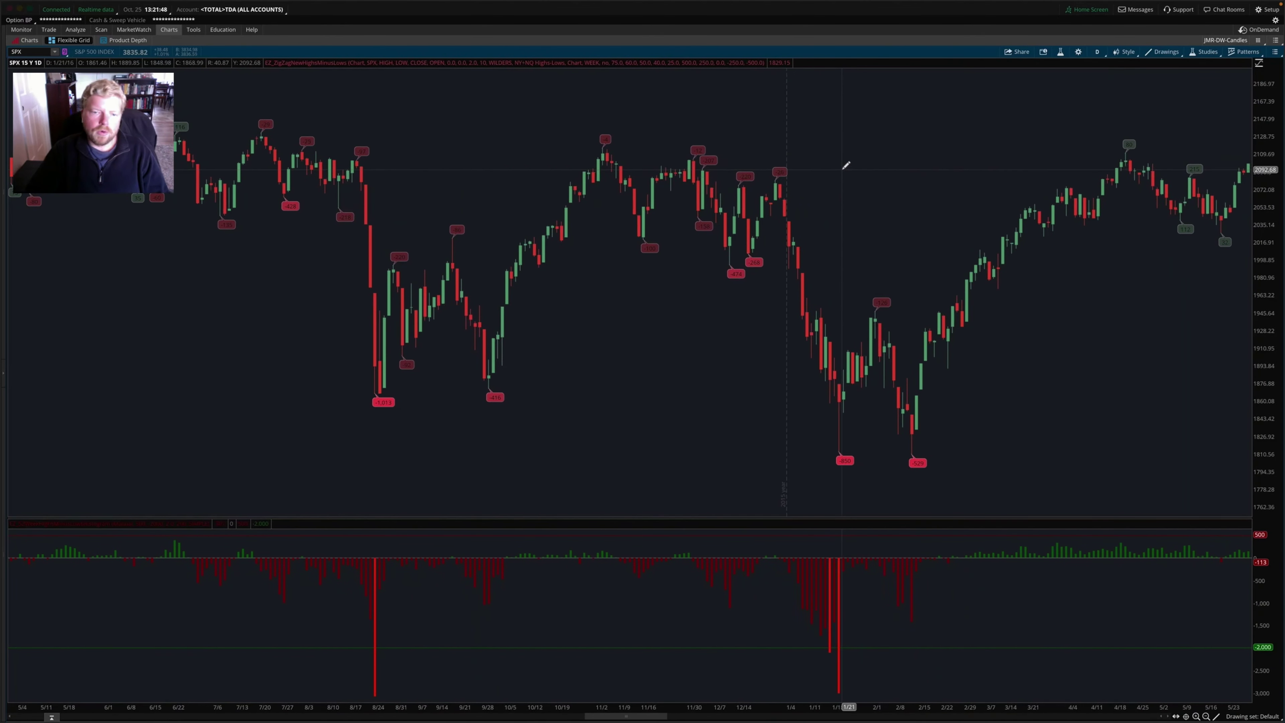
scroll(846, 165, up, 20)
scroll(844, 168, down, 1)
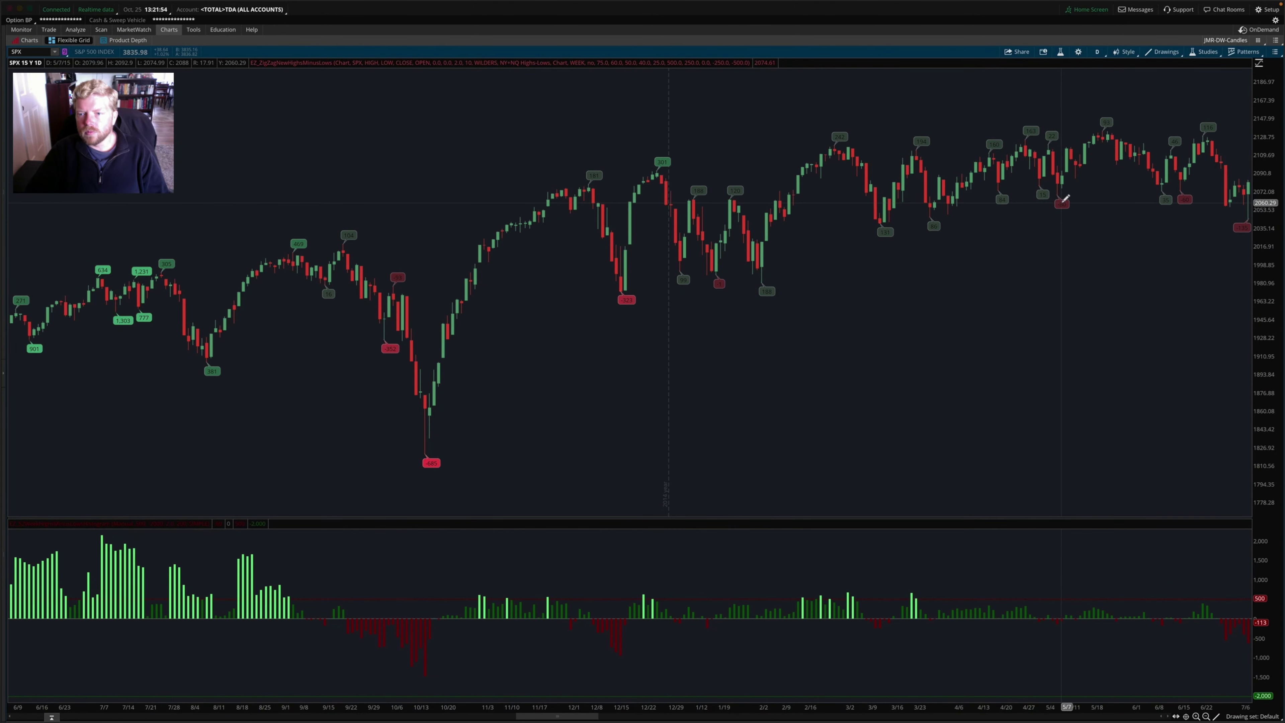
scroll(1193, 202, down, 12)
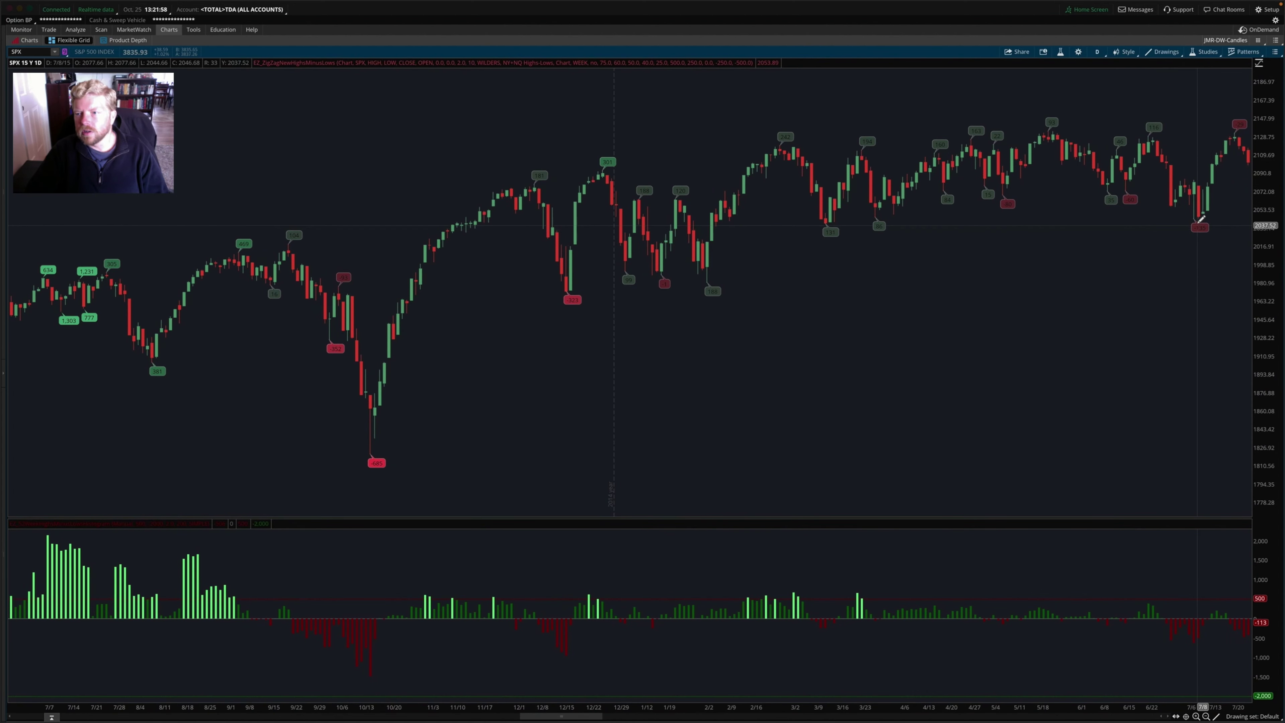
scroll(1242, 122, down, 20)
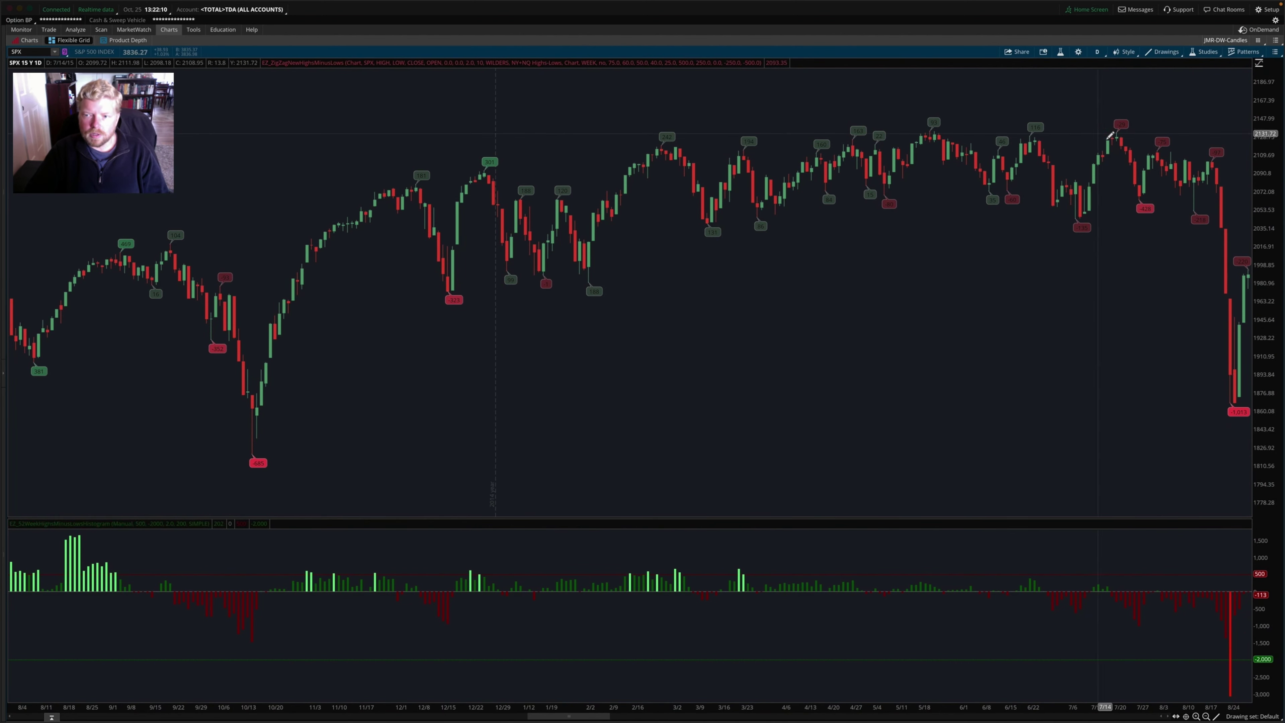
Scroll back to March 2012–April 2013, where highs-minus-lows data begins in September 2012
scroll(987, 264, up, 10)
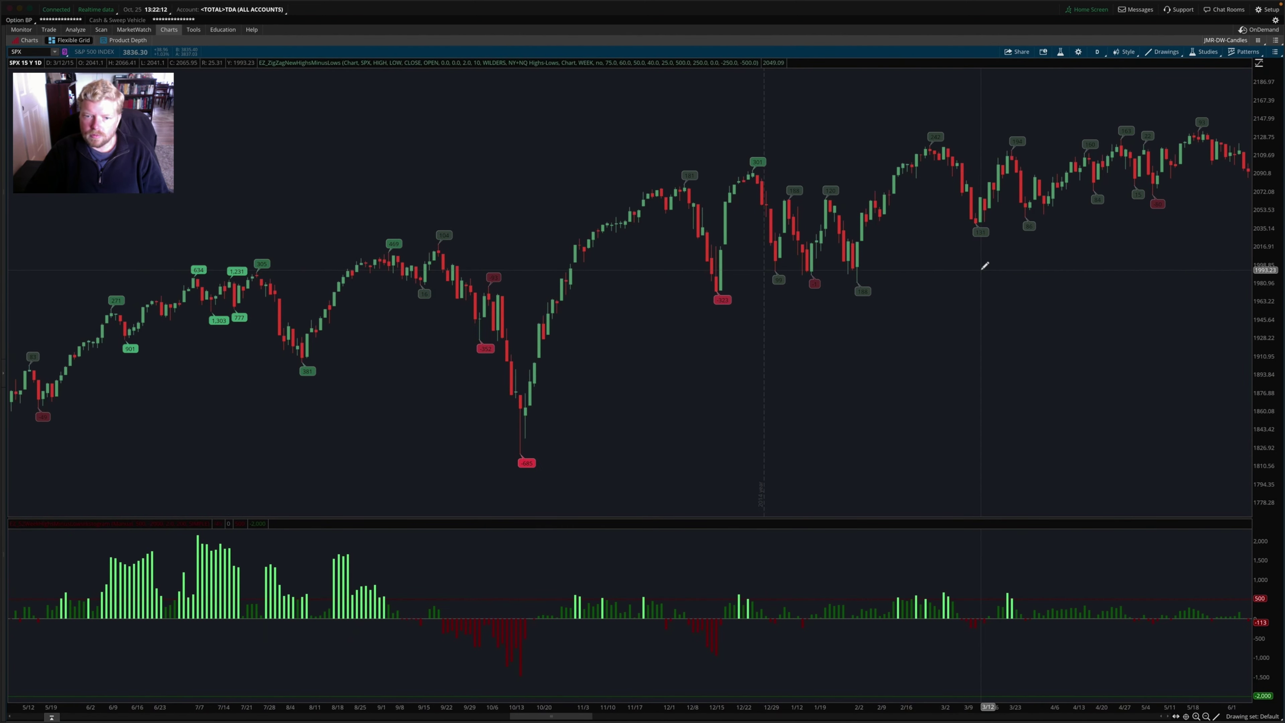
scroll(985, 266, up, 8)
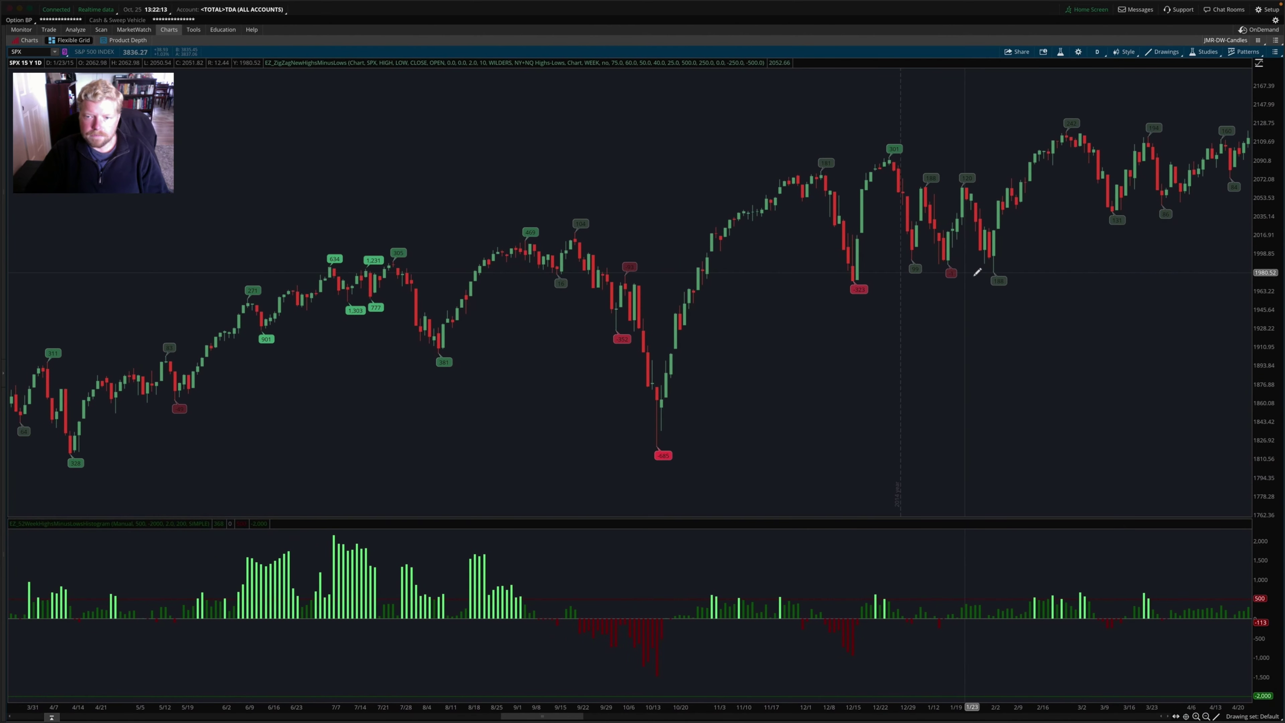
scroll(992, 297, up, 5)
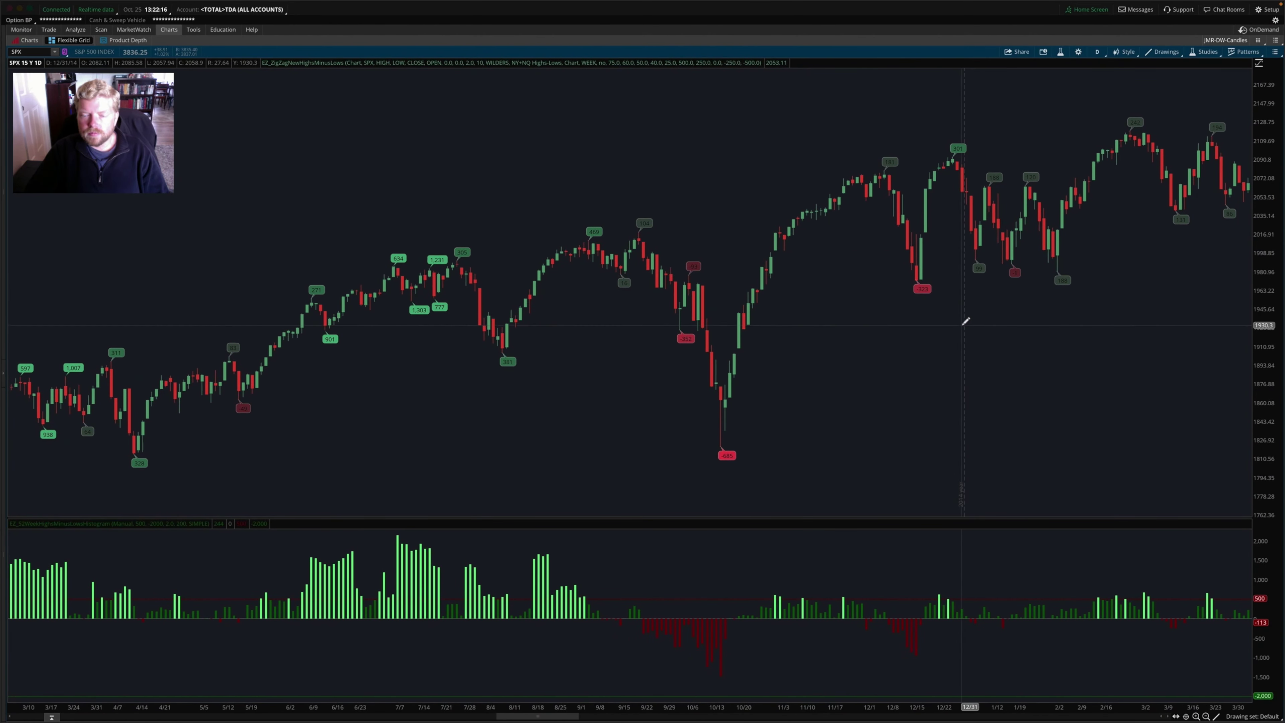
scroll(968, 321, up, 10)
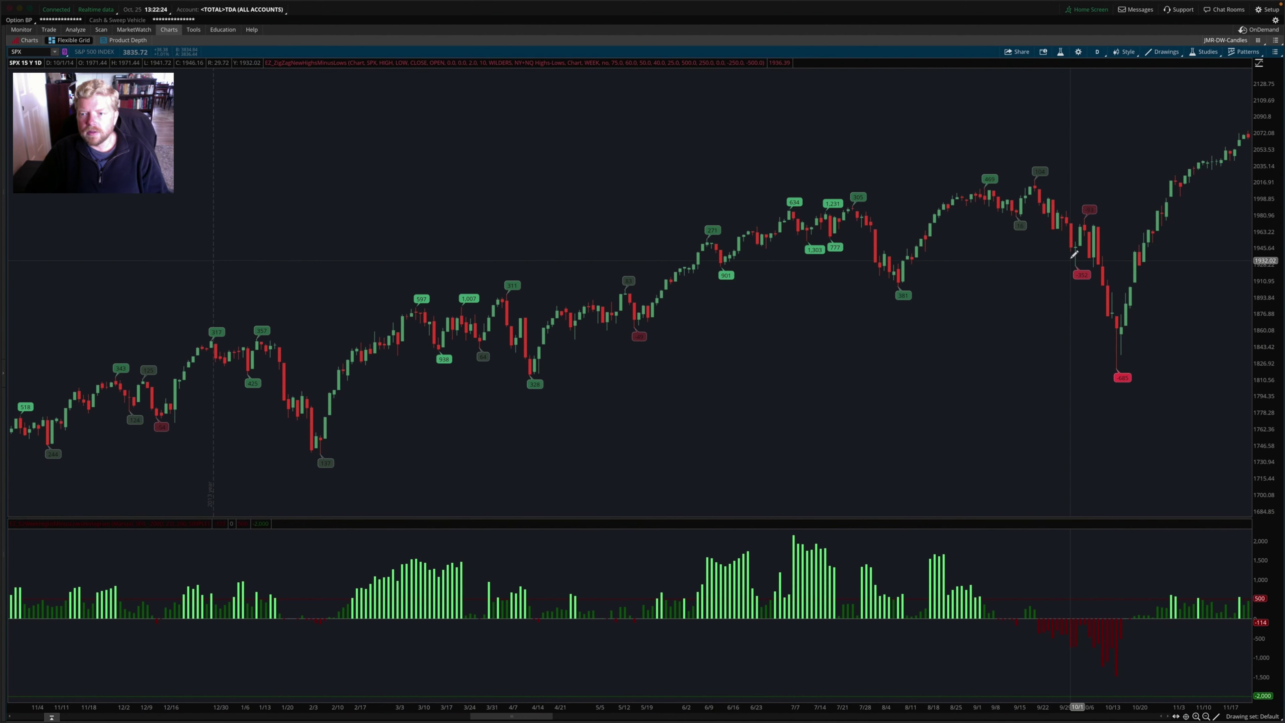
scroll(661, 249, up, 1)
scroll(661, 248, up, 15)
scroll(659, 234, up, 20)
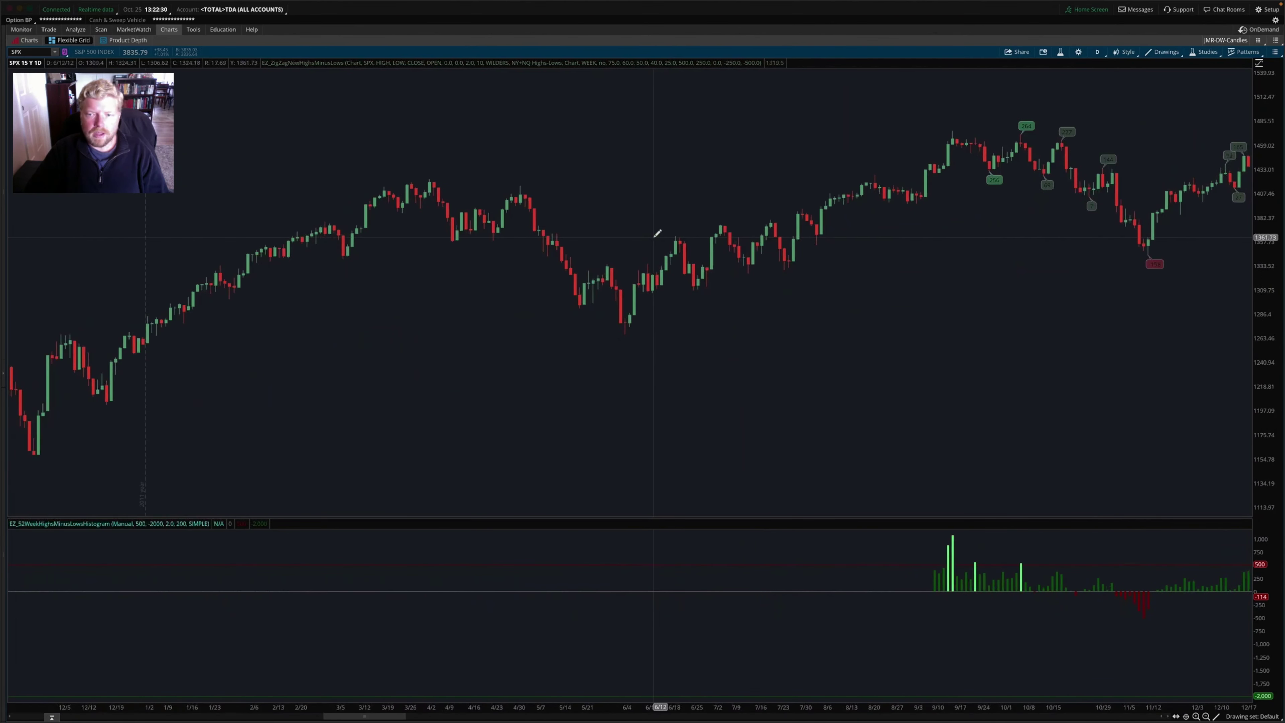
scroll(976, 175, down, 15)
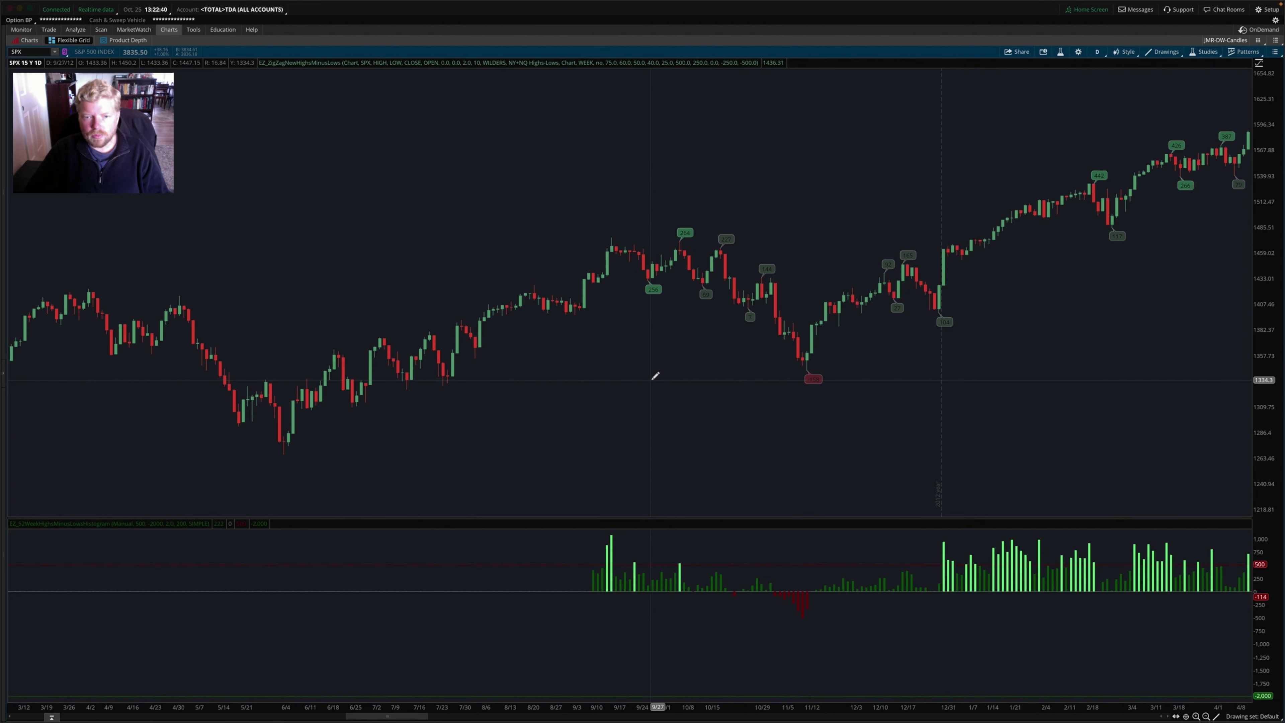
Scroll the SPX chart forward to show November 2012 through November 2013
scroll(655, 376, down, 10)
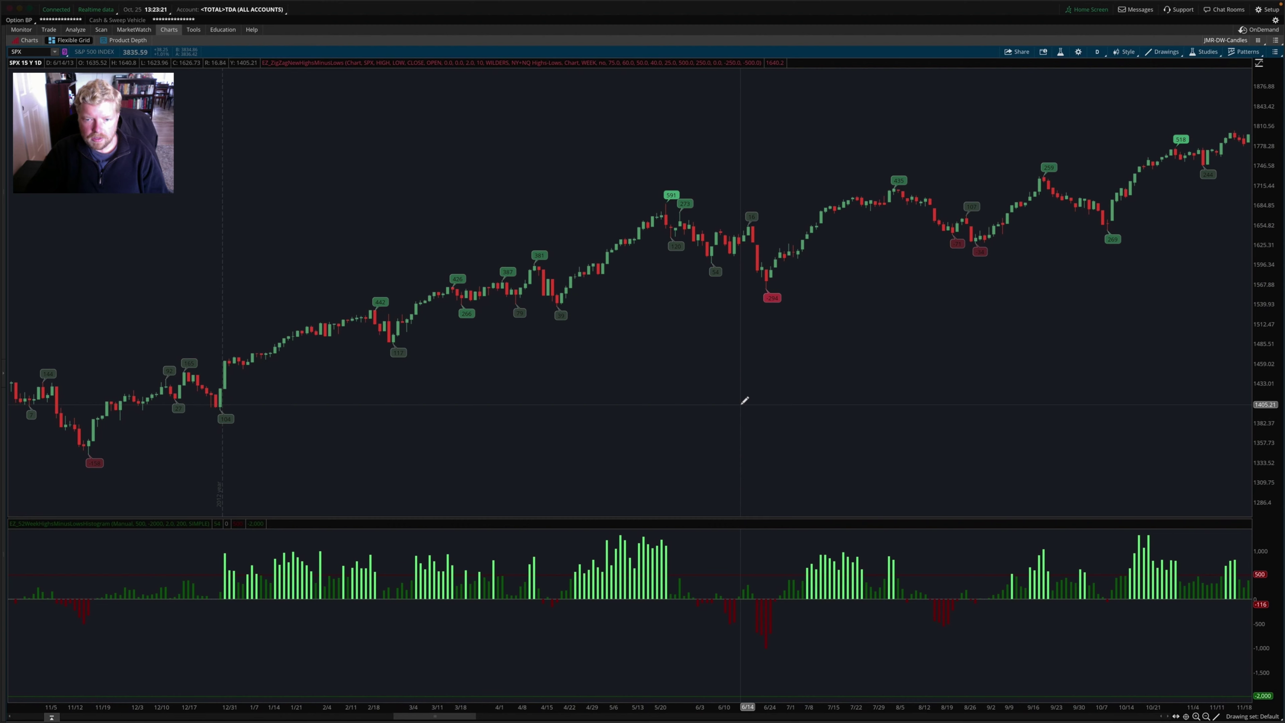
Scroll the SPX chart forward to November 2021–October 2022, past the 4818.62 January peak
scroll(751, 401, down, 10)
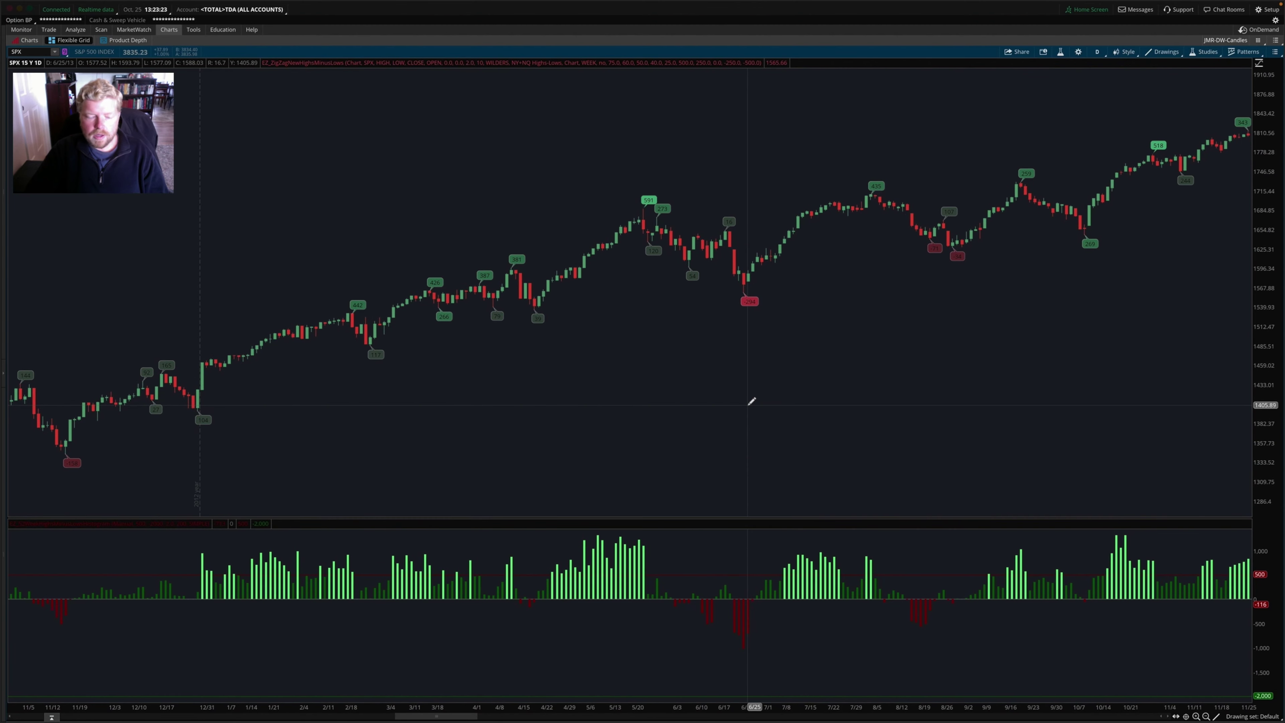
scroll(731, 435, down, 20)
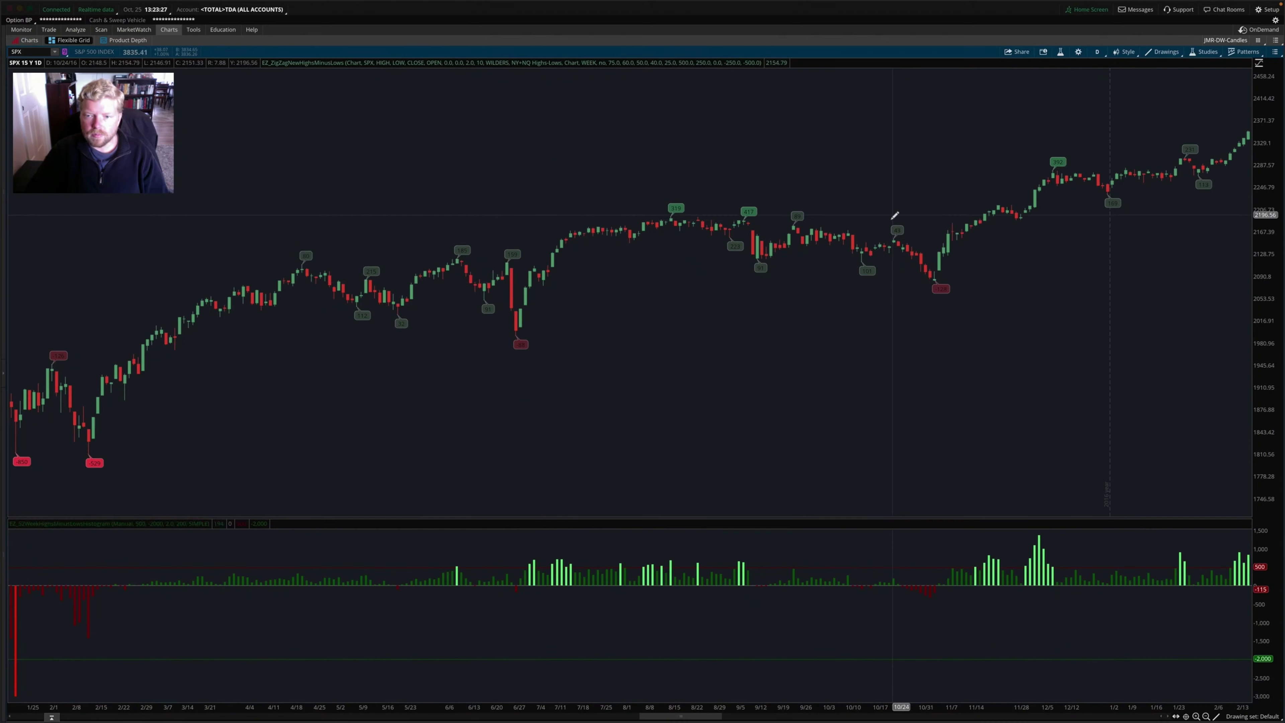
scroll(818, 296, down, 20)
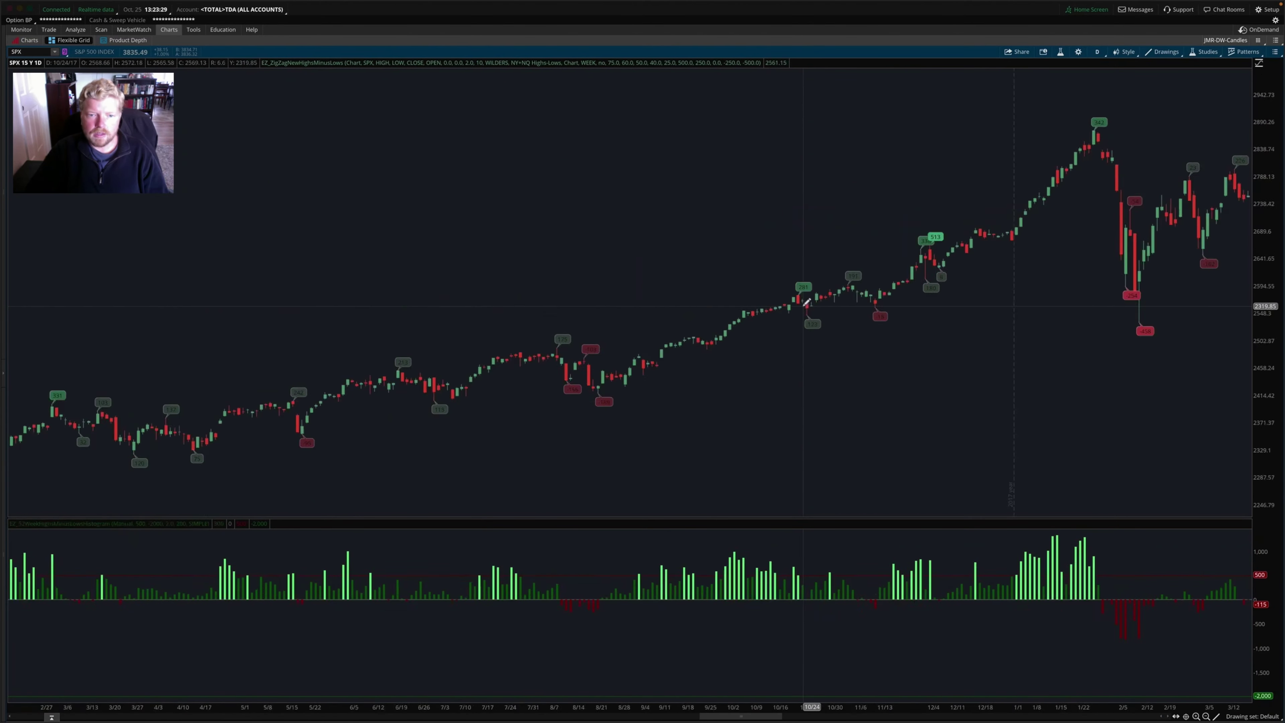
scroll(806, 302, down, 15)
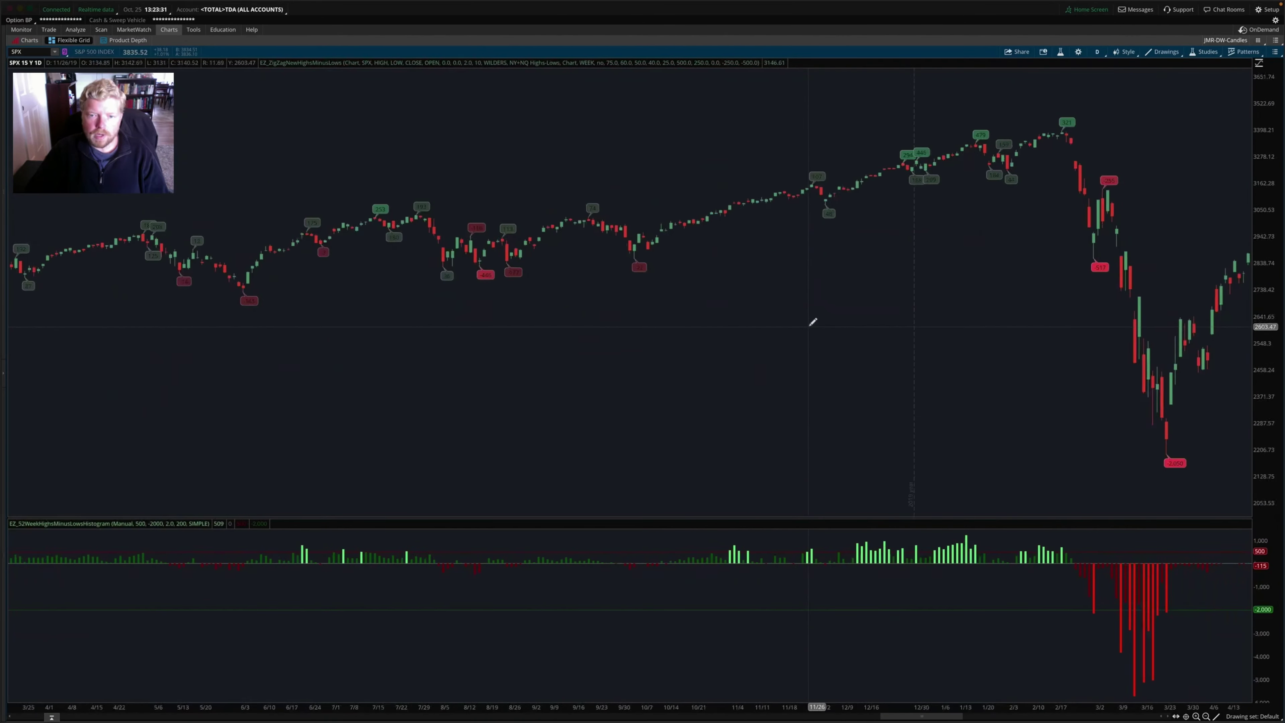
scroll(815, 325, down, 12)
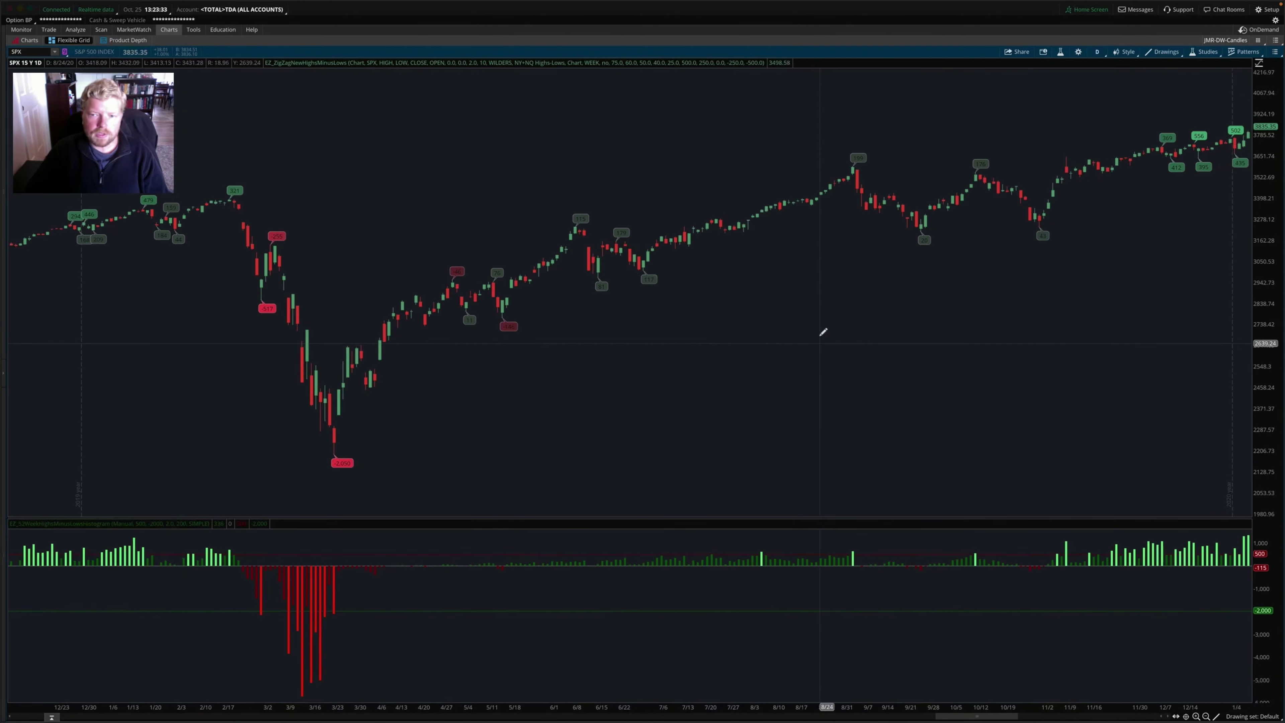
scroll(823, 330, down, 10)
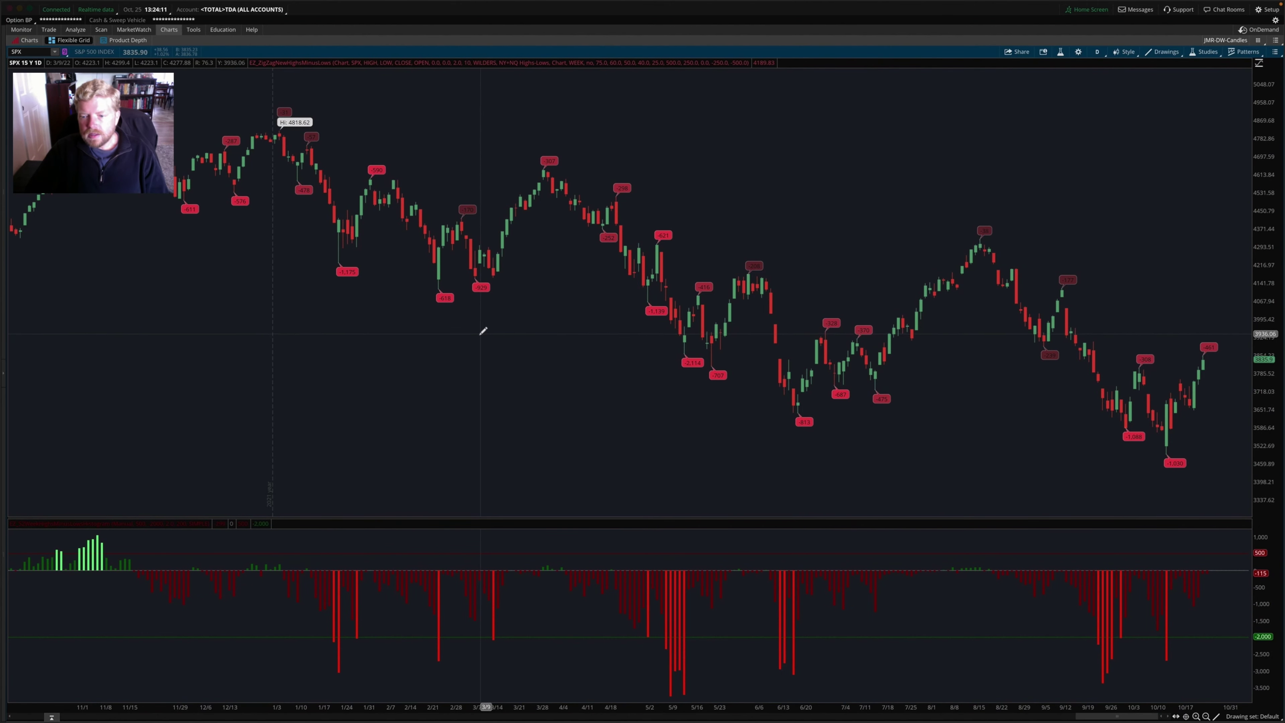
Open the EZ_ZigZagNewHighsMinusLows settings, review its data source choices, and cancel unchanged
click(1072, 51)
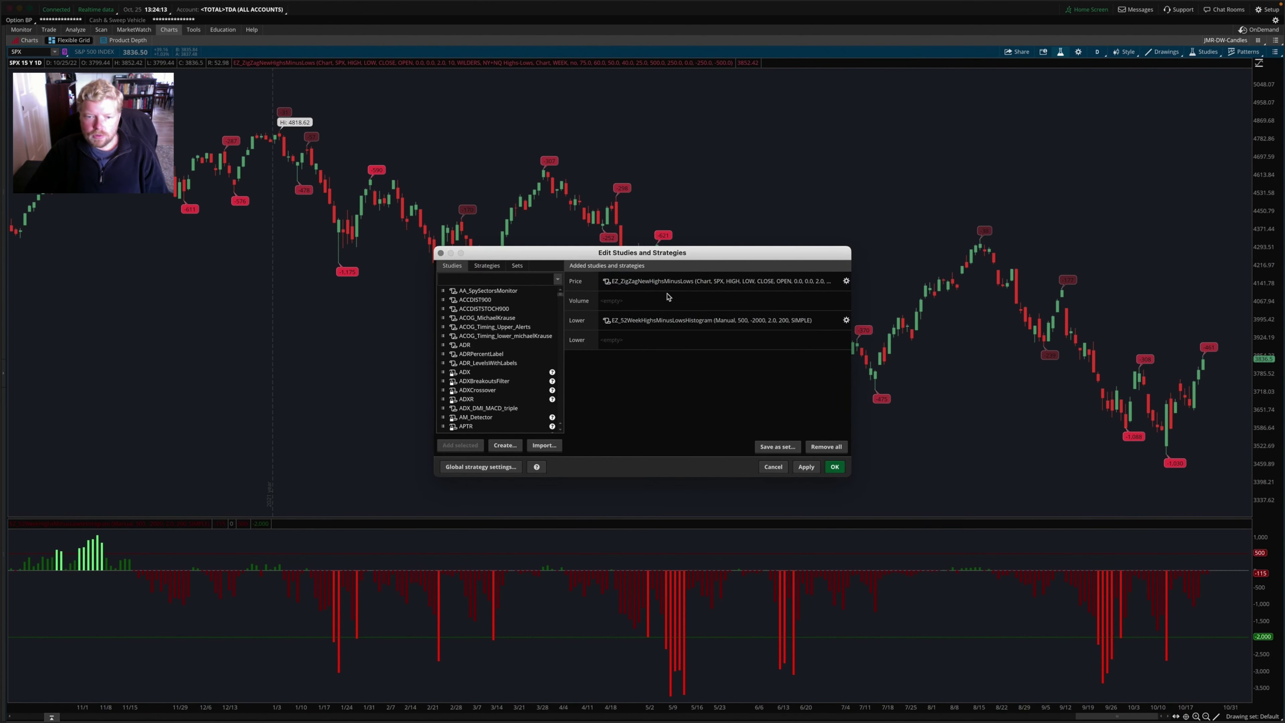
double_click(661, 282)
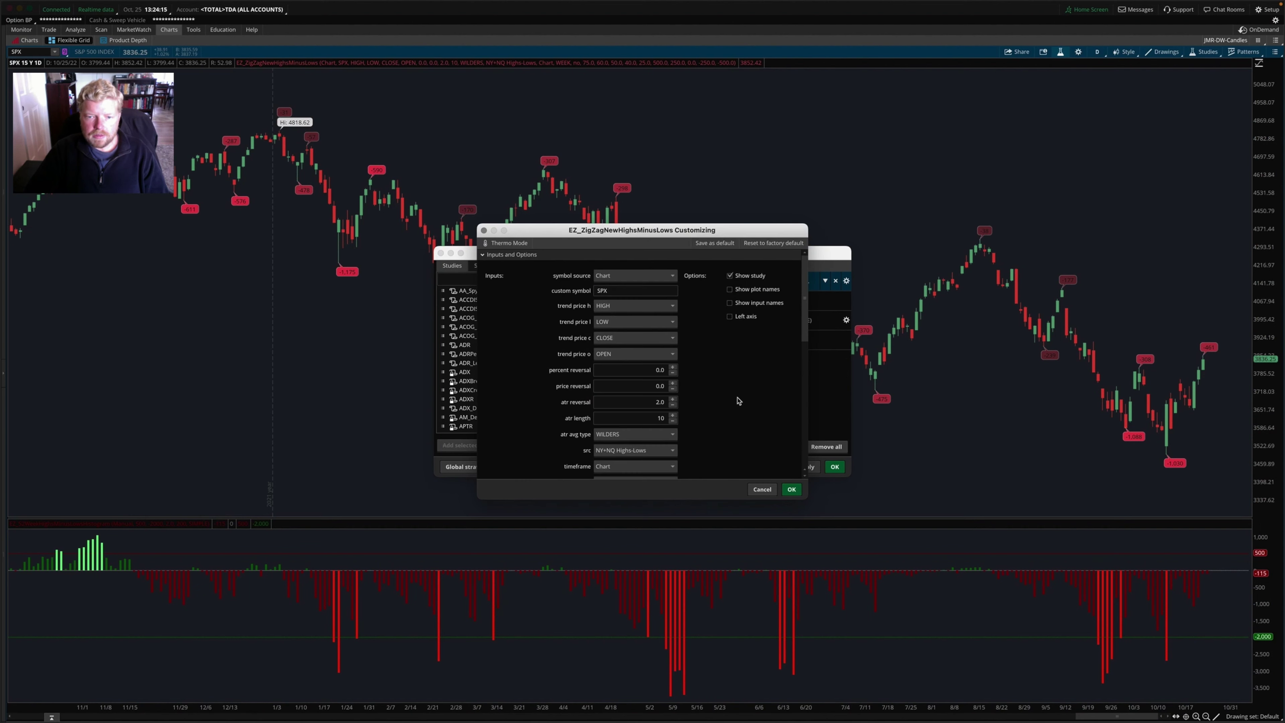
scroll(738, 388, down, 3)
click(653, 346)
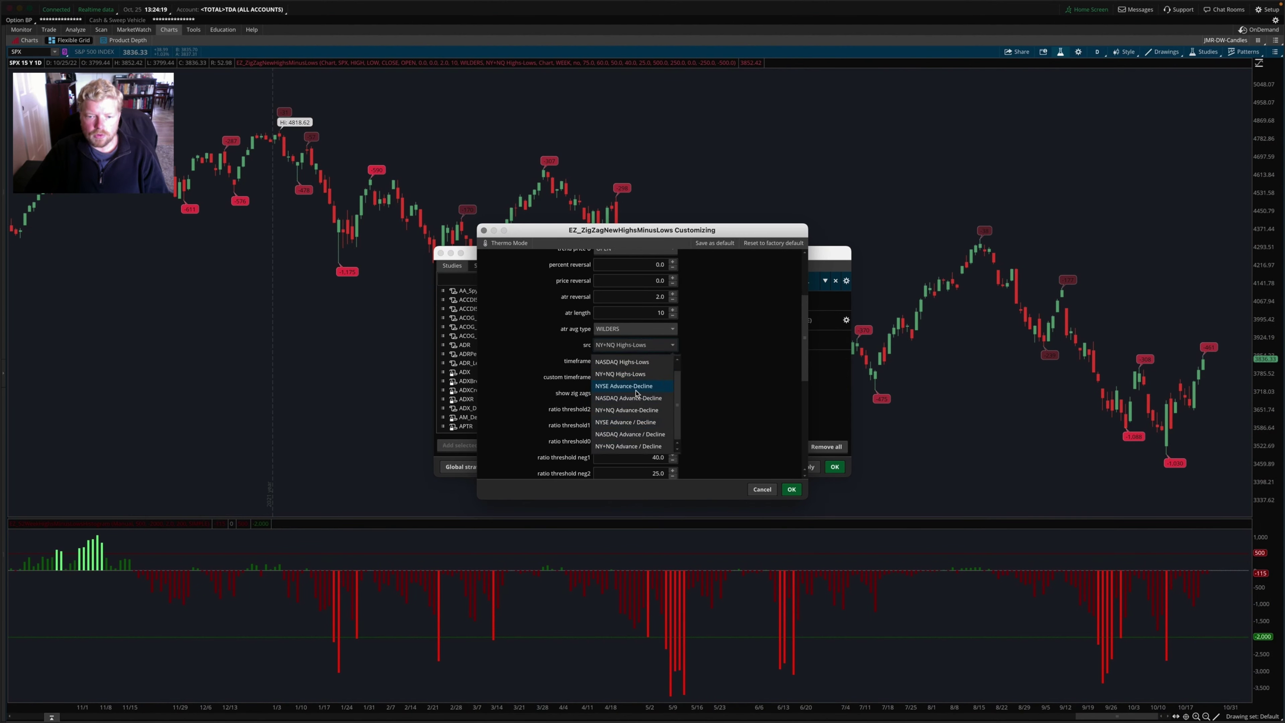
scroll(657, 421, up, 1)
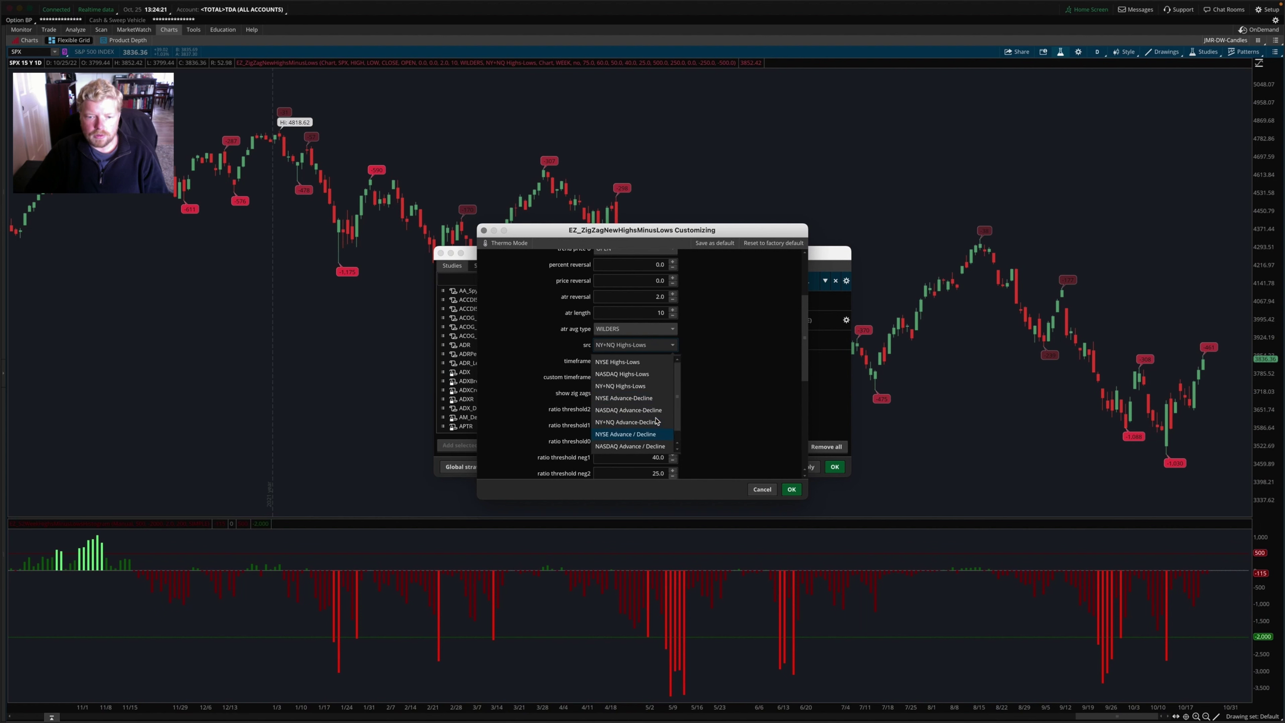
click(696, 375)
click(762, 489)
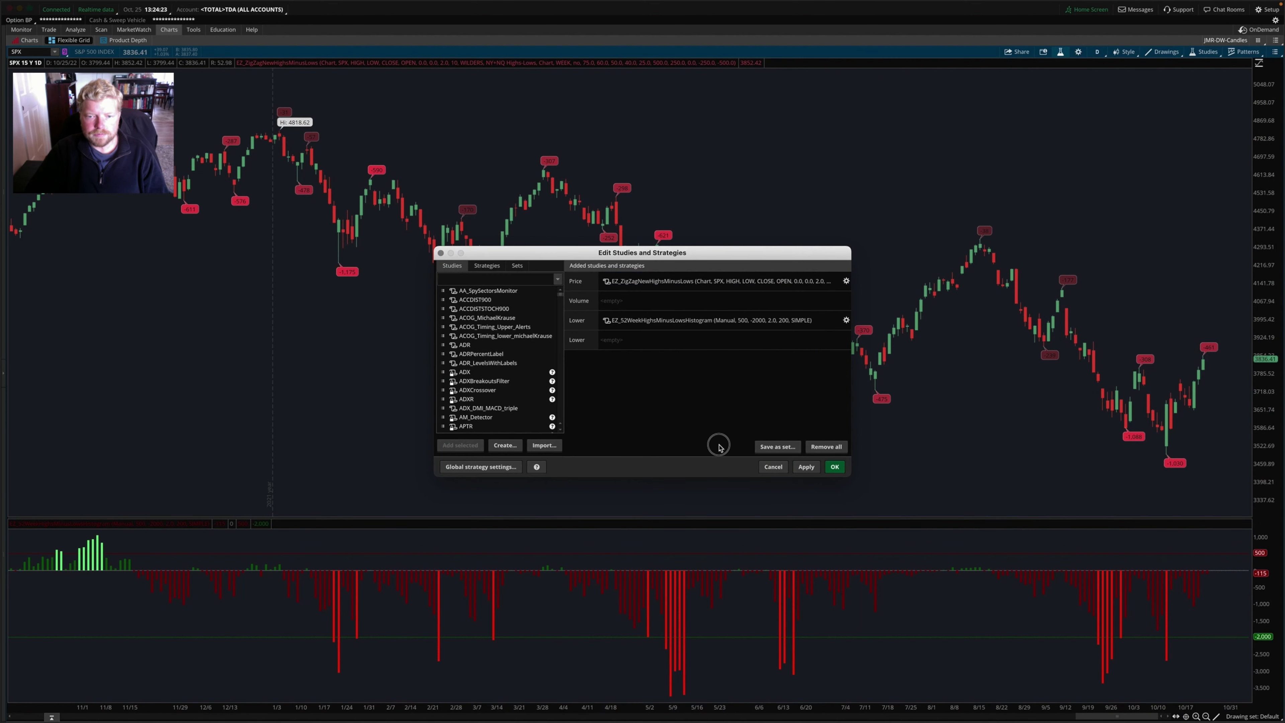
Reopen the ZigZag study settings, then cancel both it and the studies list
double_click(747, 280)
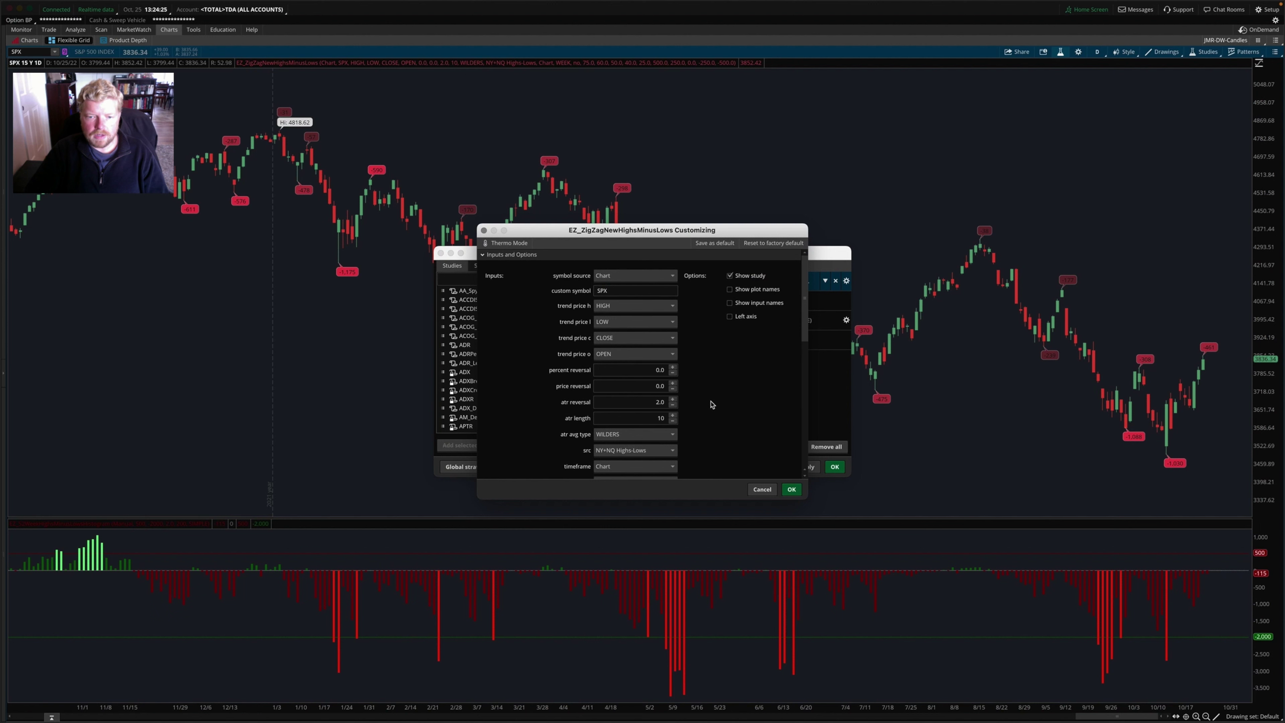
scroll(711, 404, down, 1)
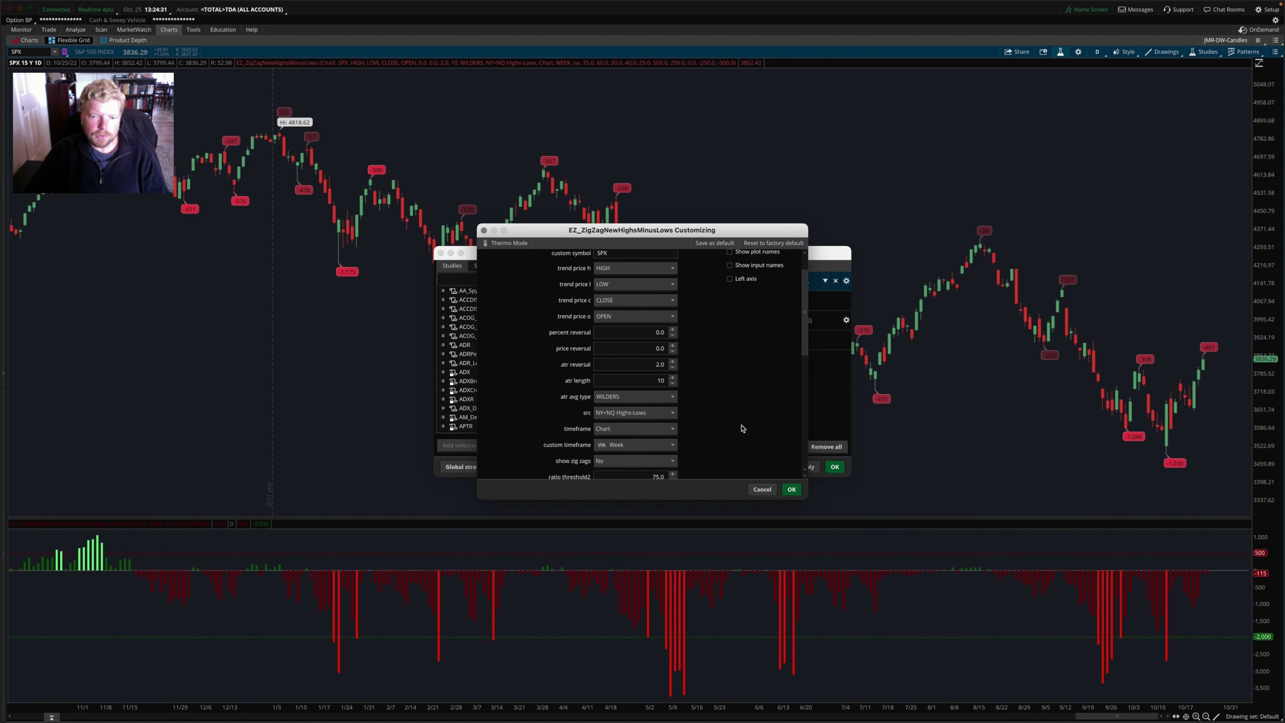
click(762, 489)
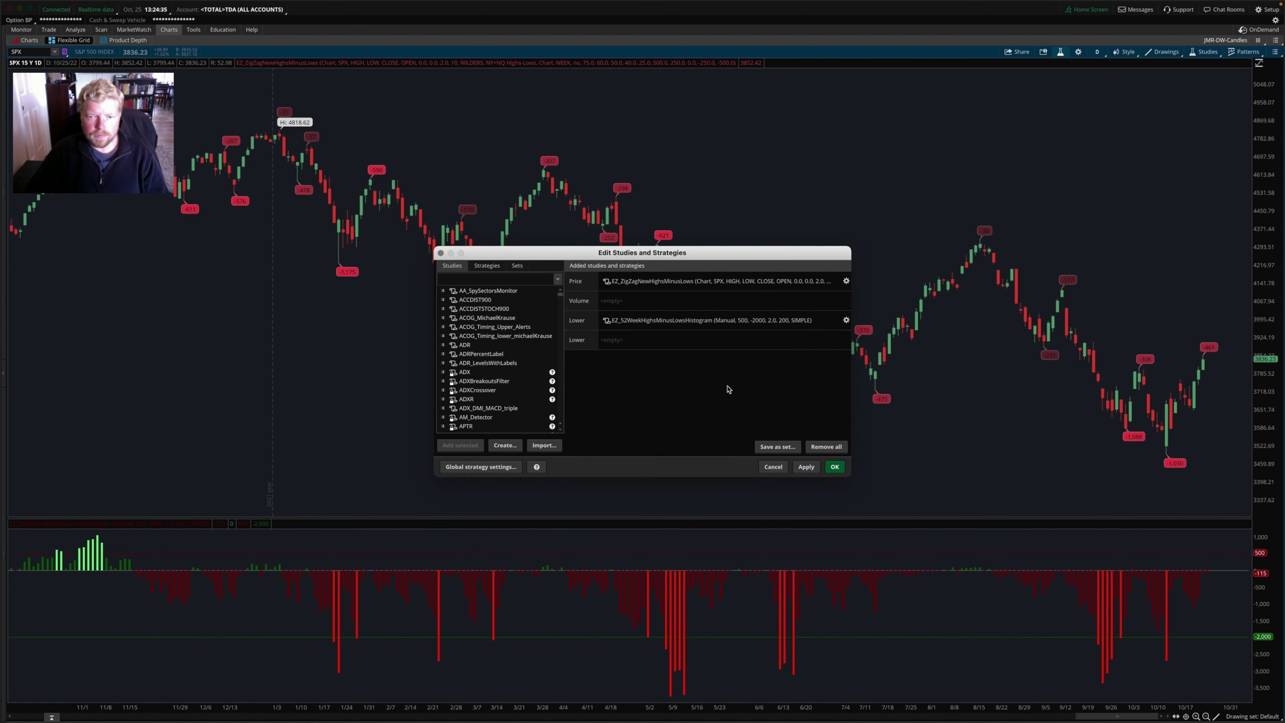
click(775, 467)
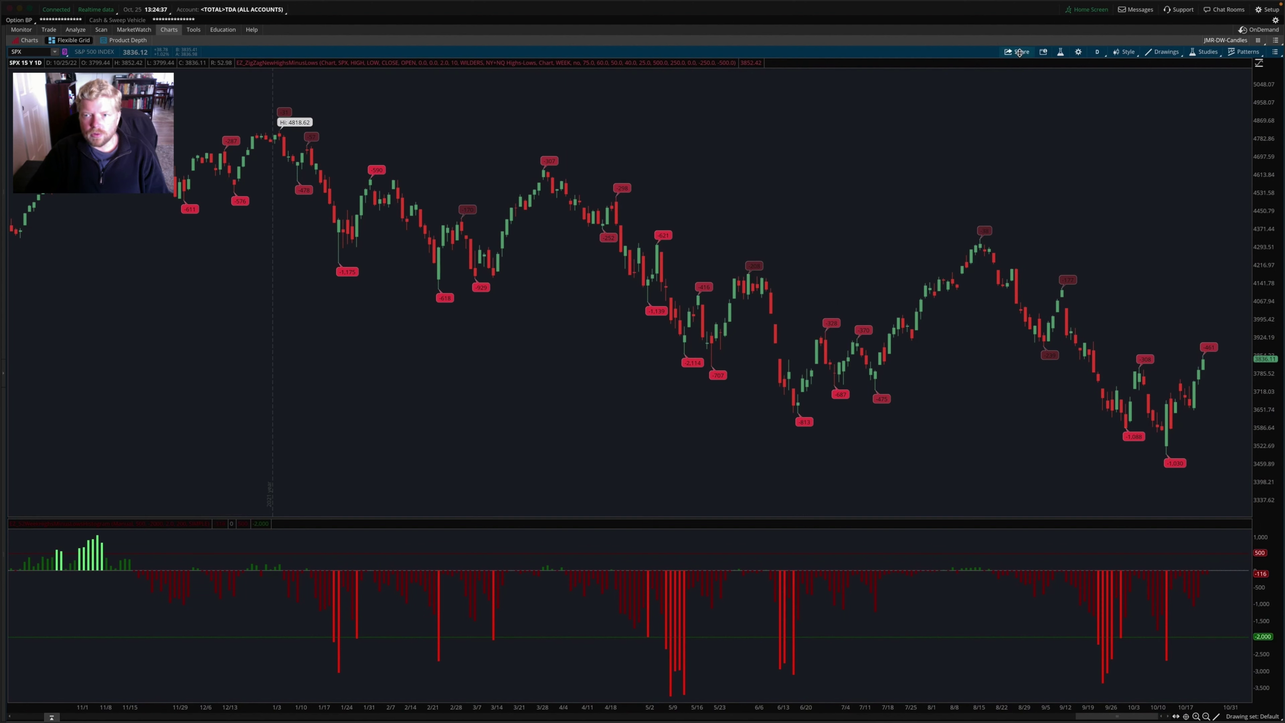
Add the EZ_ComparisonCandlesV1 study as a lower comparison-candle pane
click(1061, 52)
text(comparison)
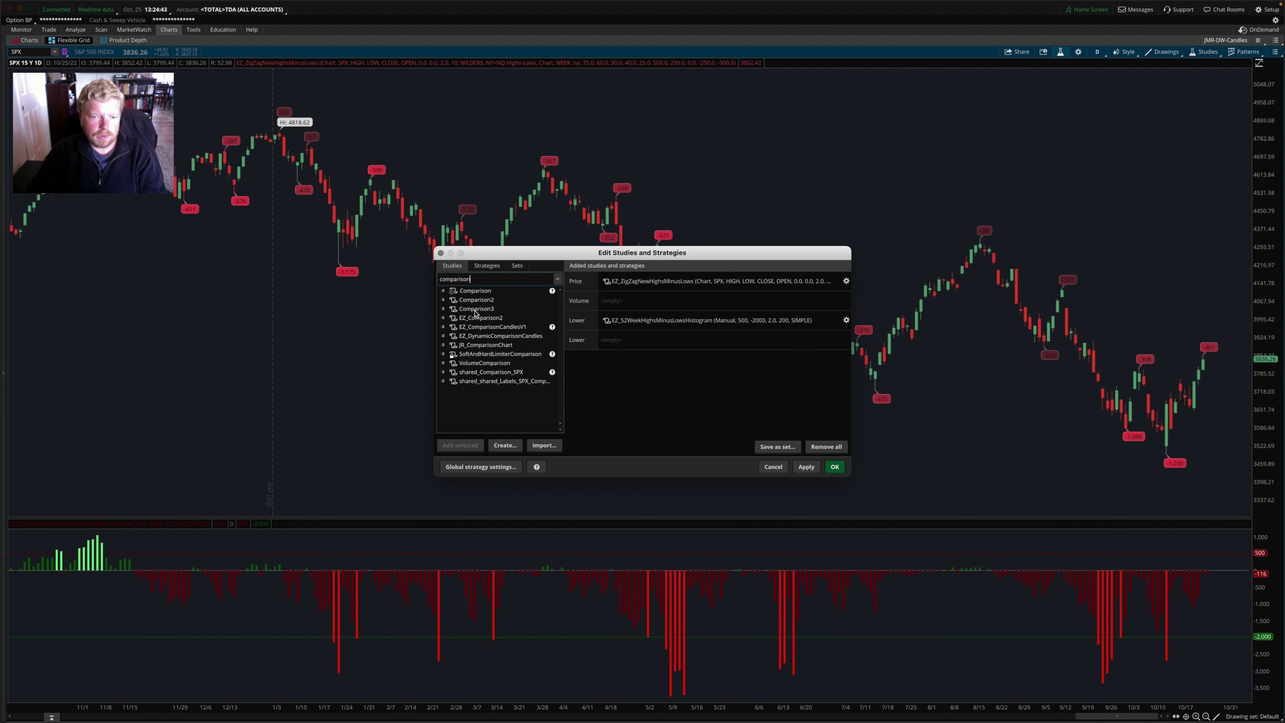
double_click(478, 325)
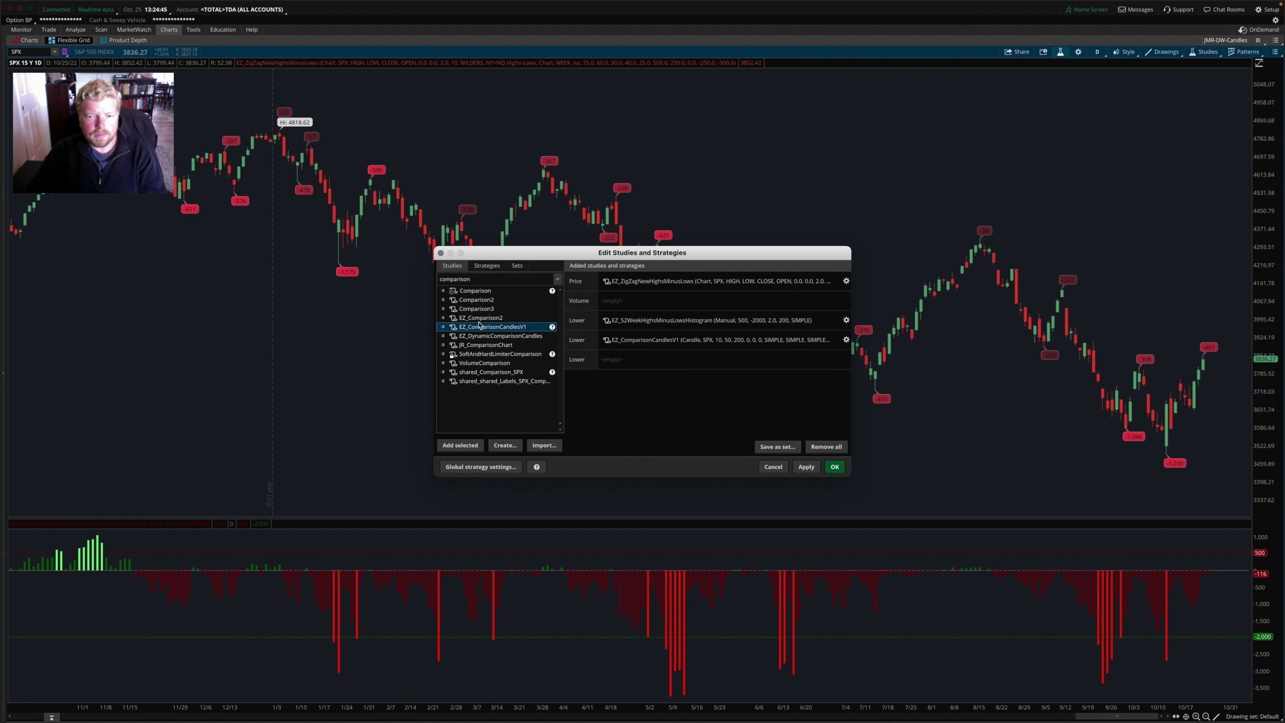
click(806, 466)
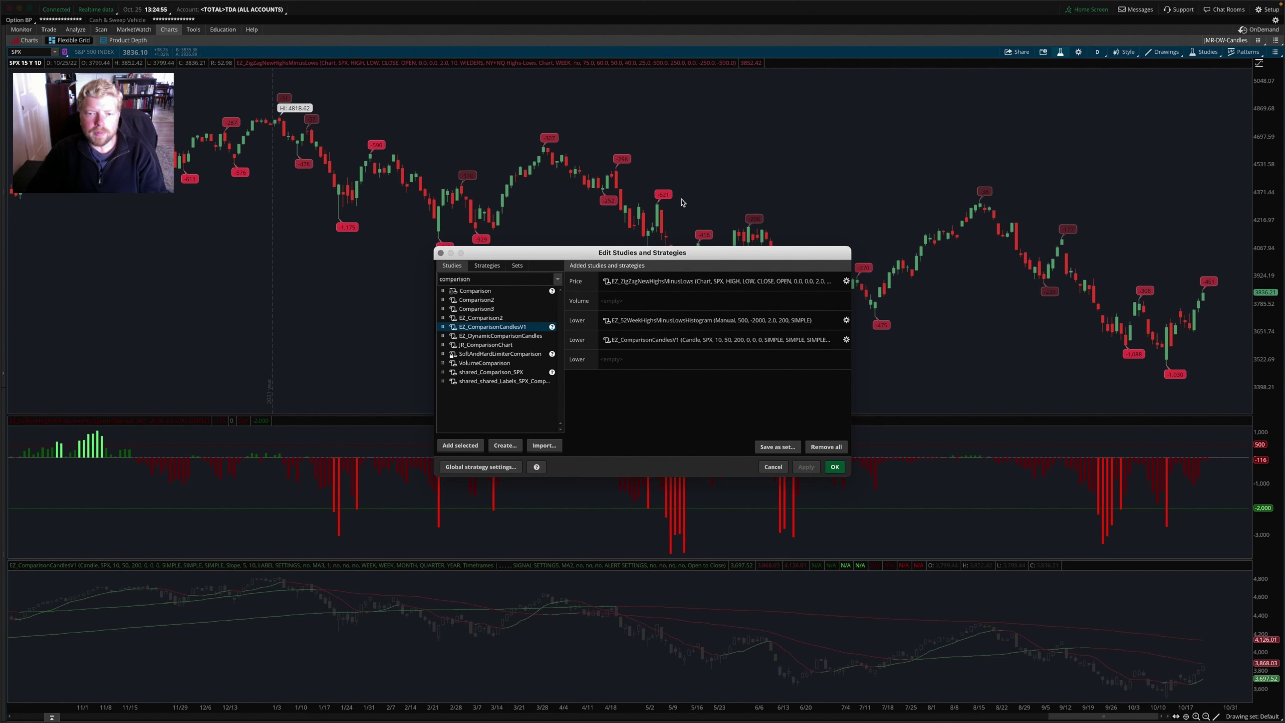
Move the ZigZag study into the lower pane using custom symbol SPX, and enlarge that pane
drag(673, 281, 654, 354)
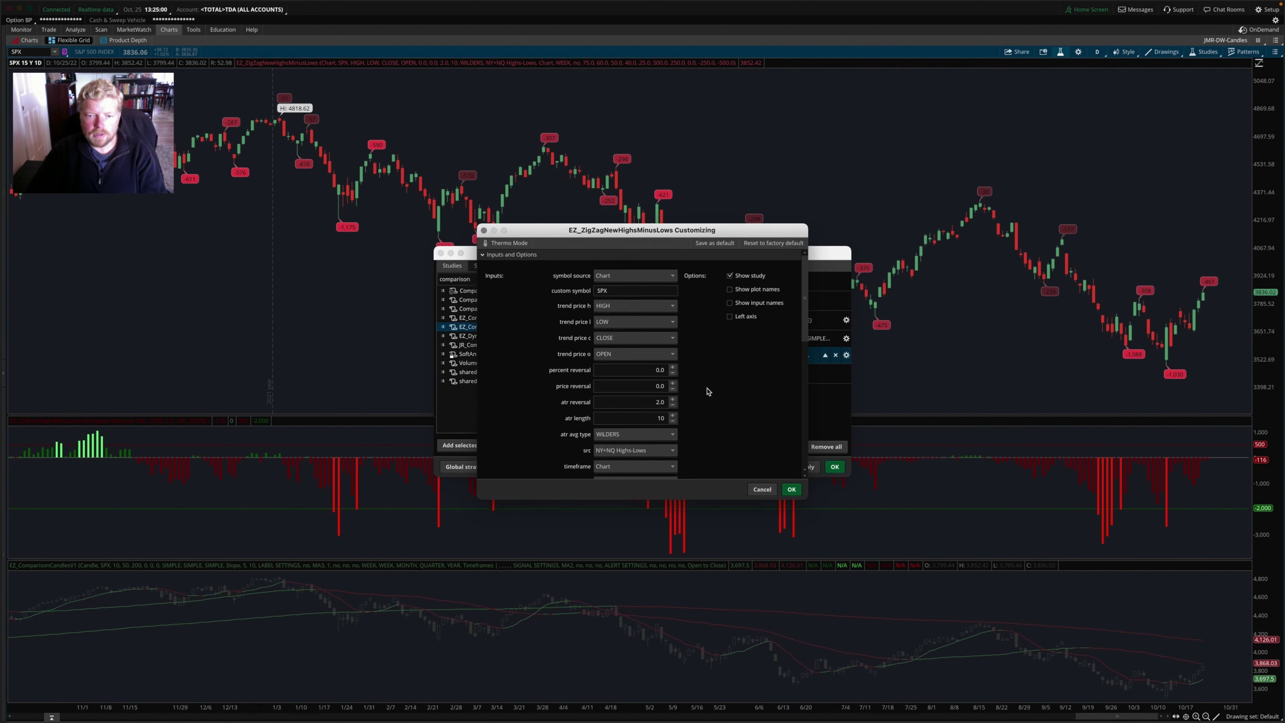
click(608, 277)
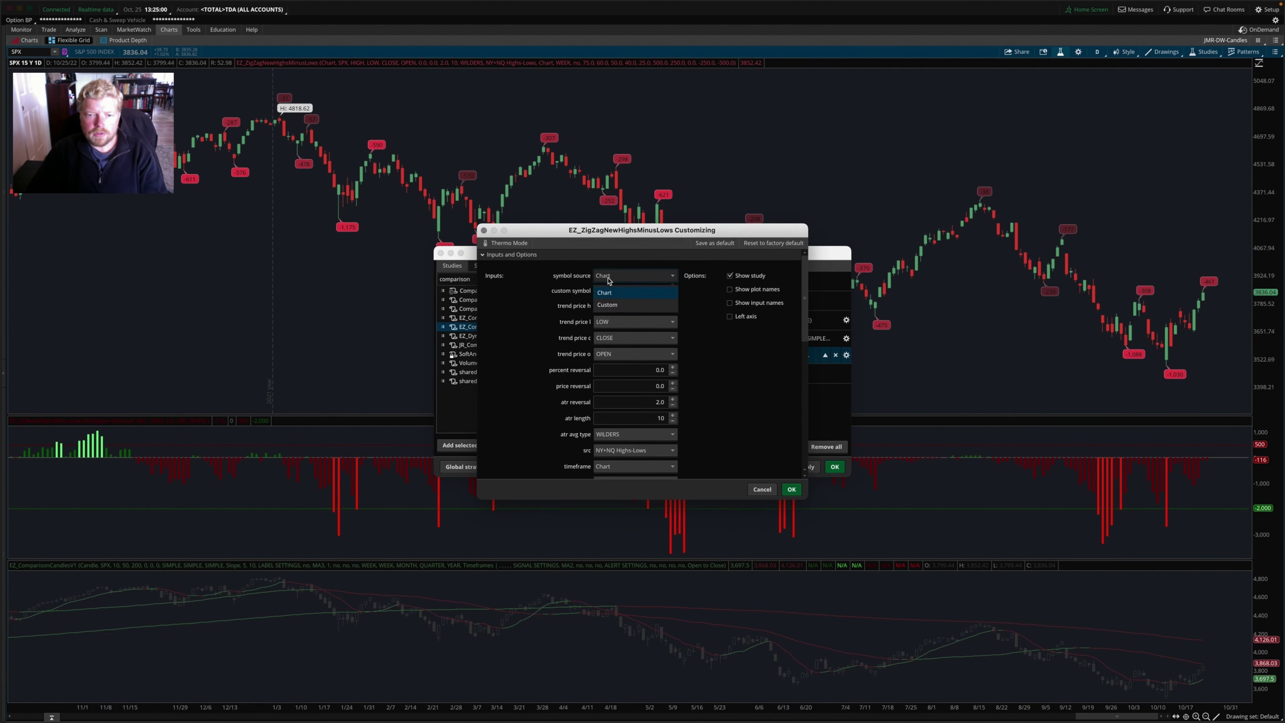
click(613, 304)
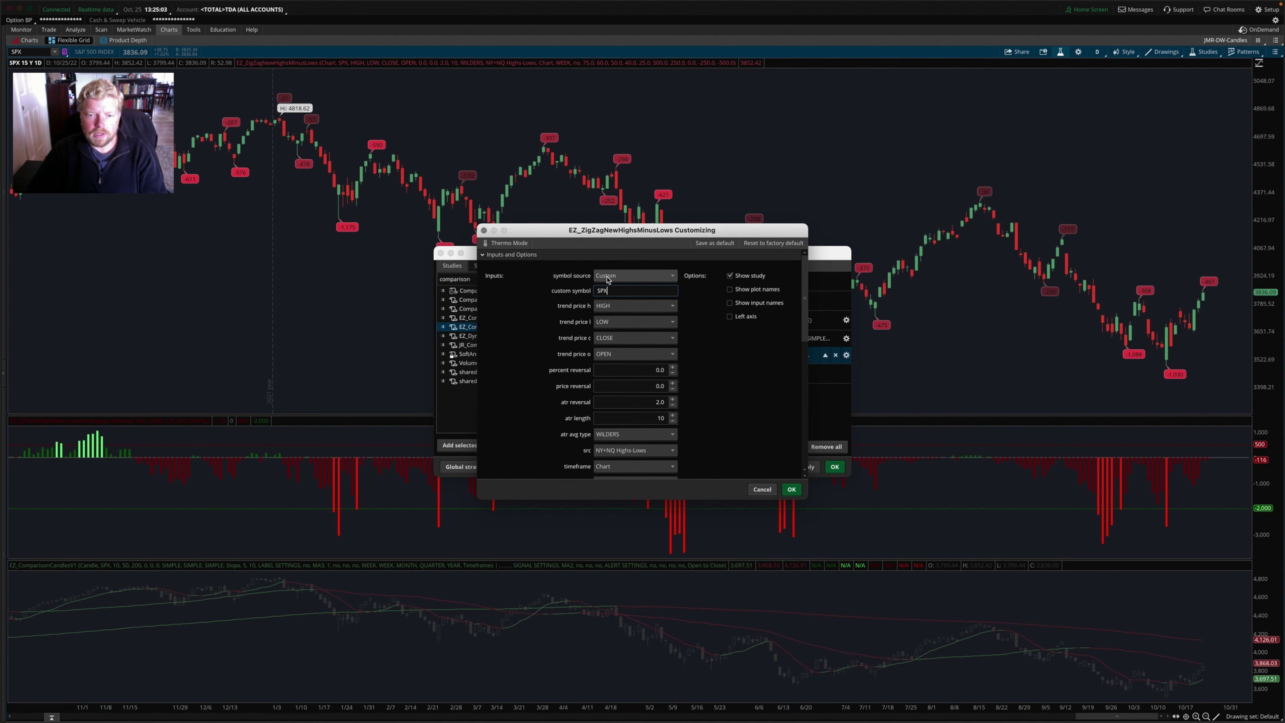
click(791, 489)
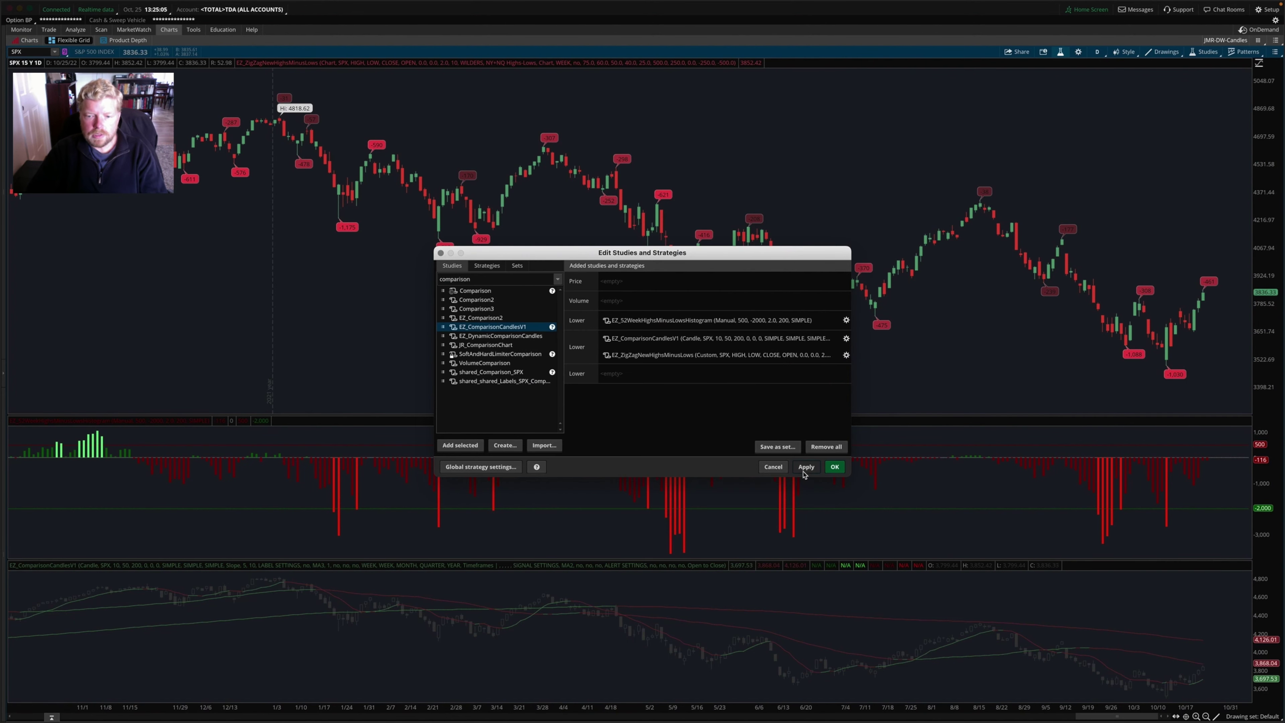
click(835, 467)
drag(752, 559, 760, 487)
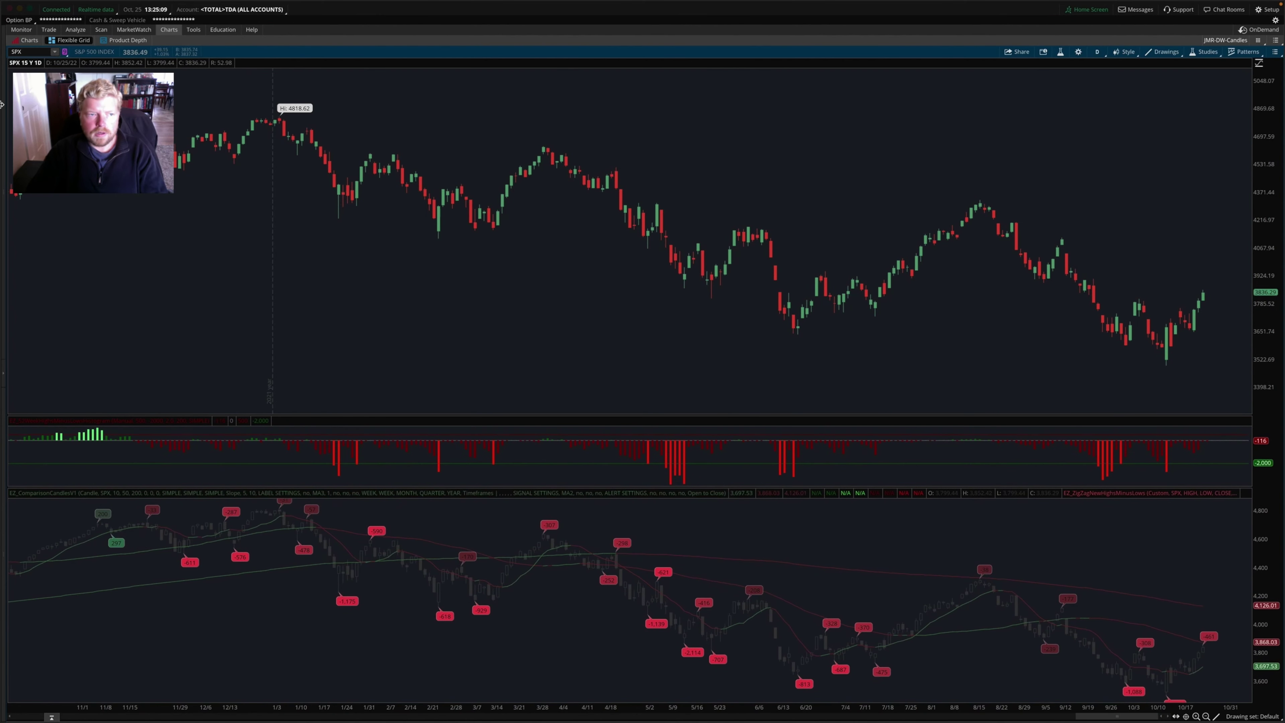
Load AAPL on the chart, correcting the mistyped AAOK ticker
click(33, 54)
text(AAOK)
key(Return)
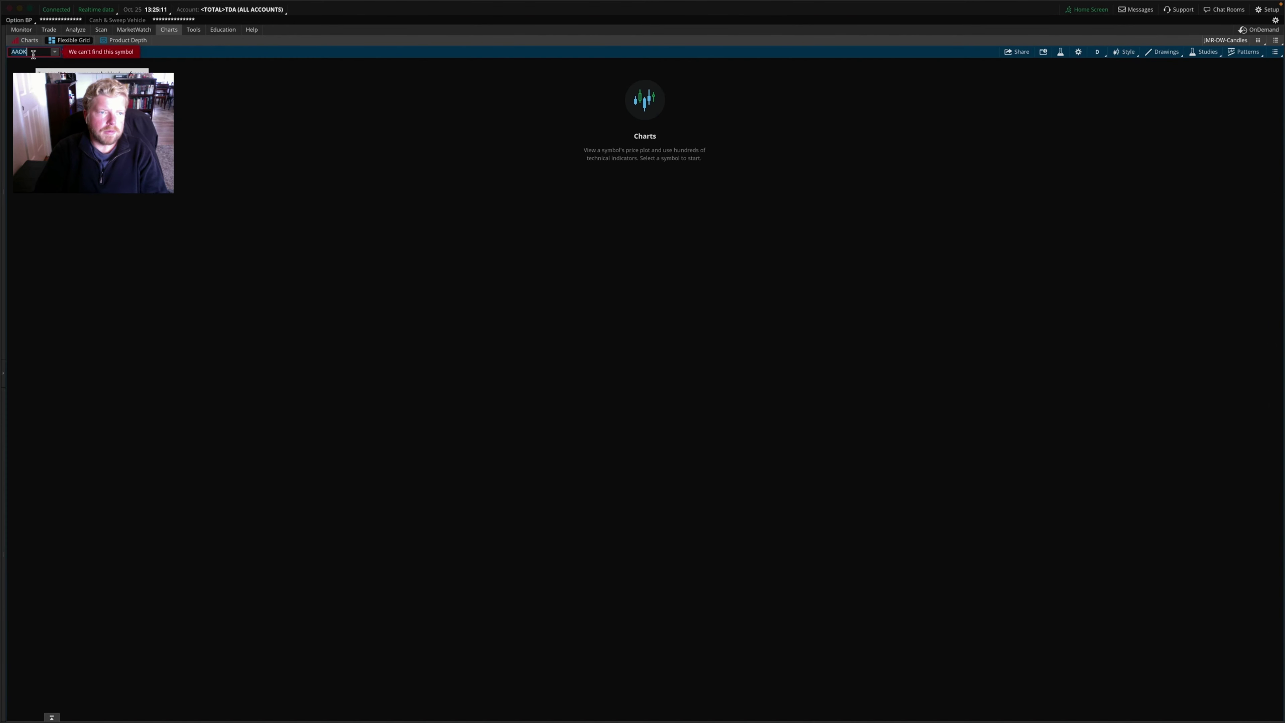
text(AAPL)
key(Return)
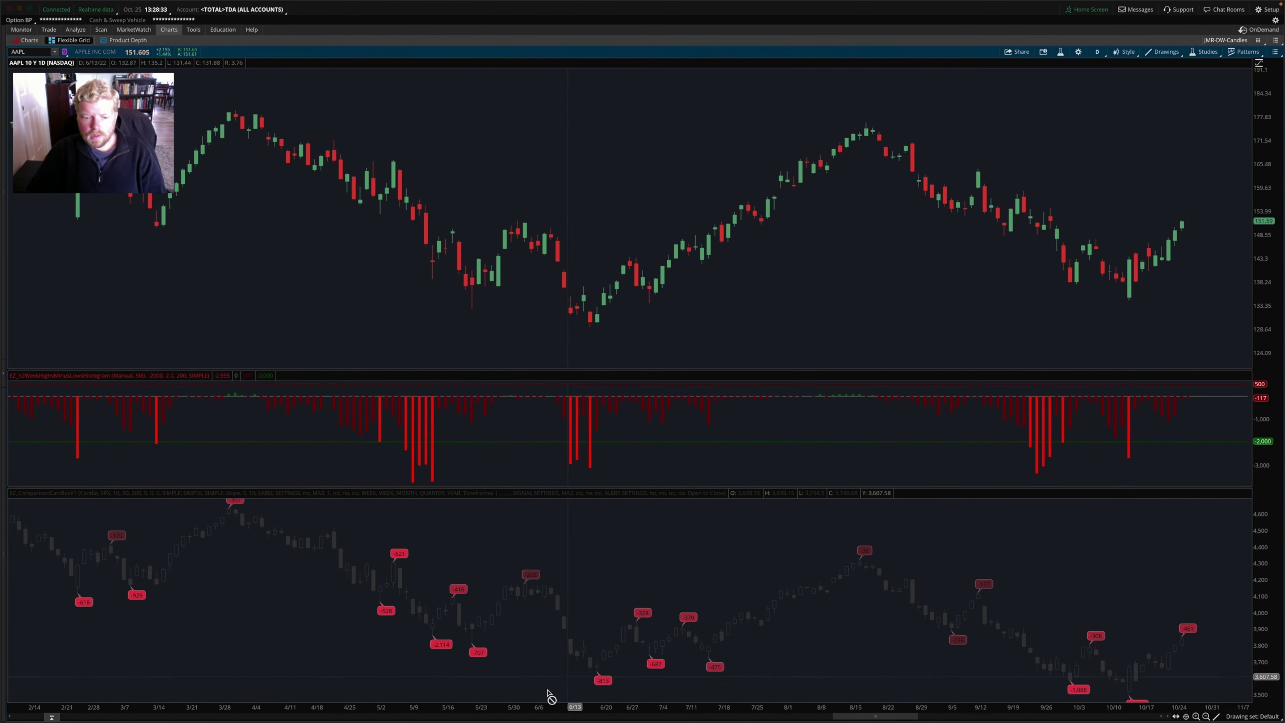
Adjust the AAPL time range to span roughly early 2021 to October 2022
drag(531, 706, 812, 688)
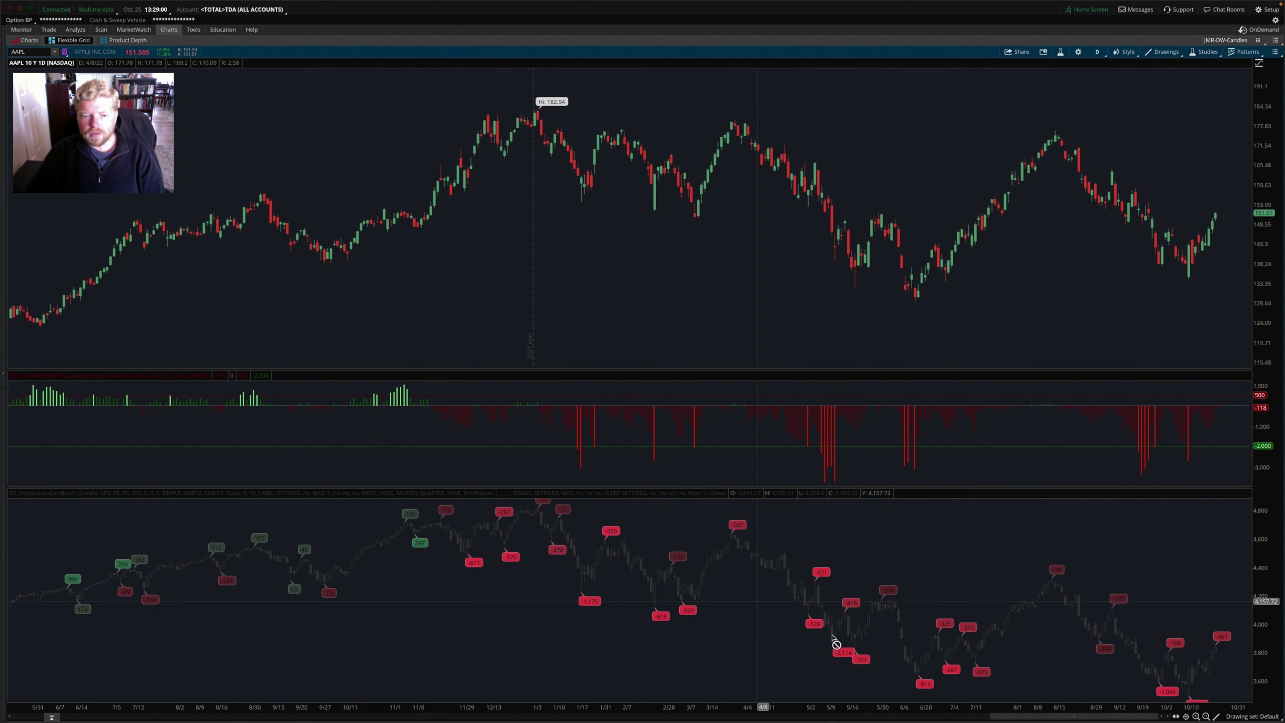
drag(511, 199, 1234, 213)
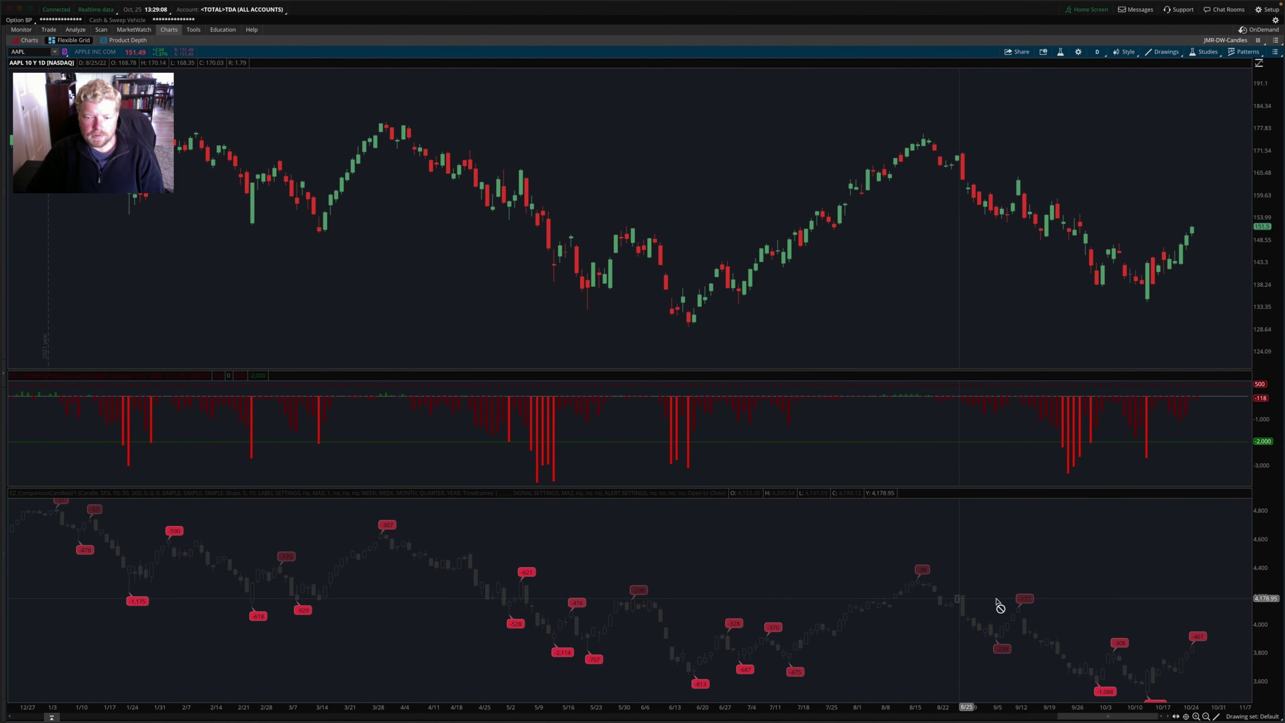
drag(717, 708, 734, 657)
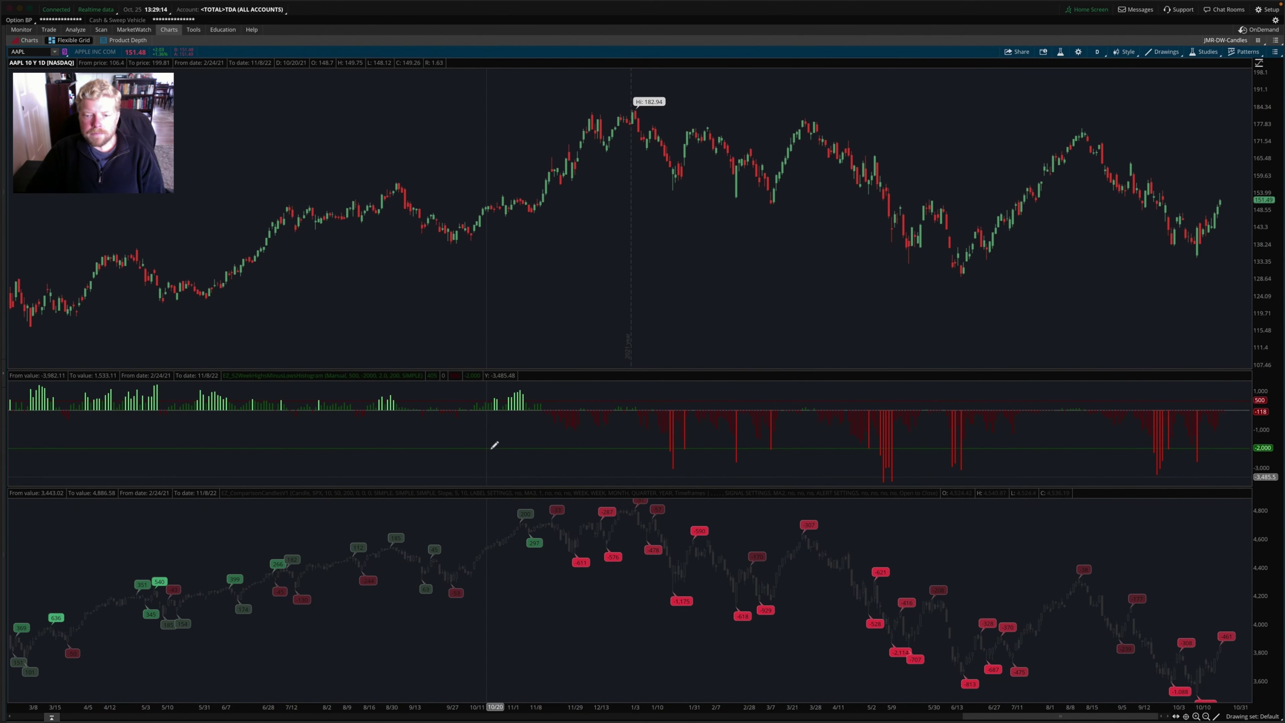
click(1061, 51)
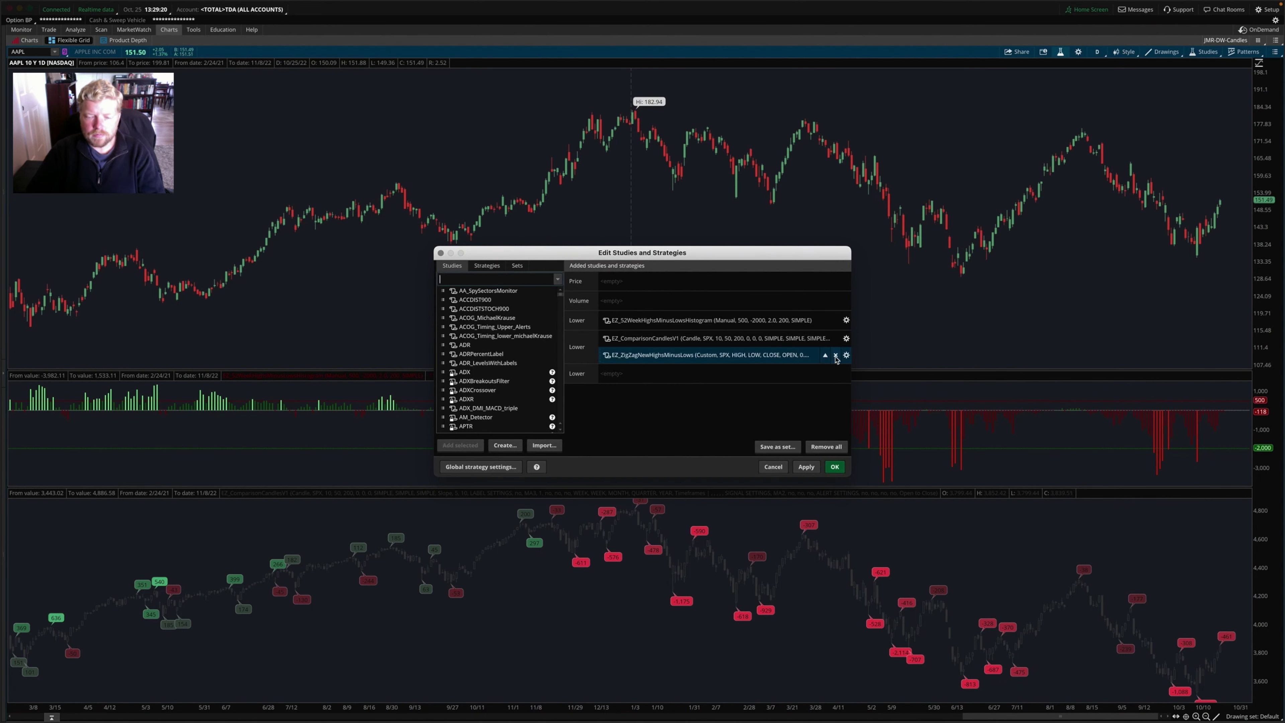
Find 'newh' and add EZ_NewHighsNewLowsAvgBubbles to the AAPL price pane, applying it
click(496, 279)
text(newhig)
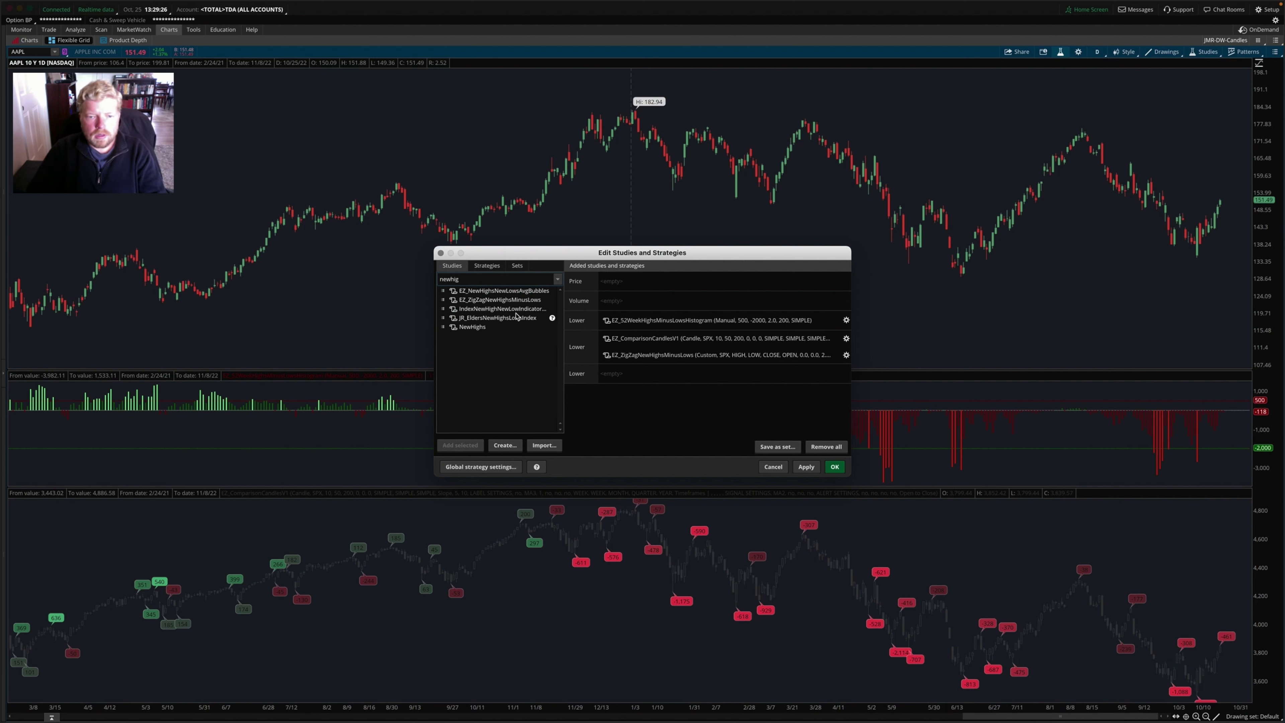
click(523, 322)
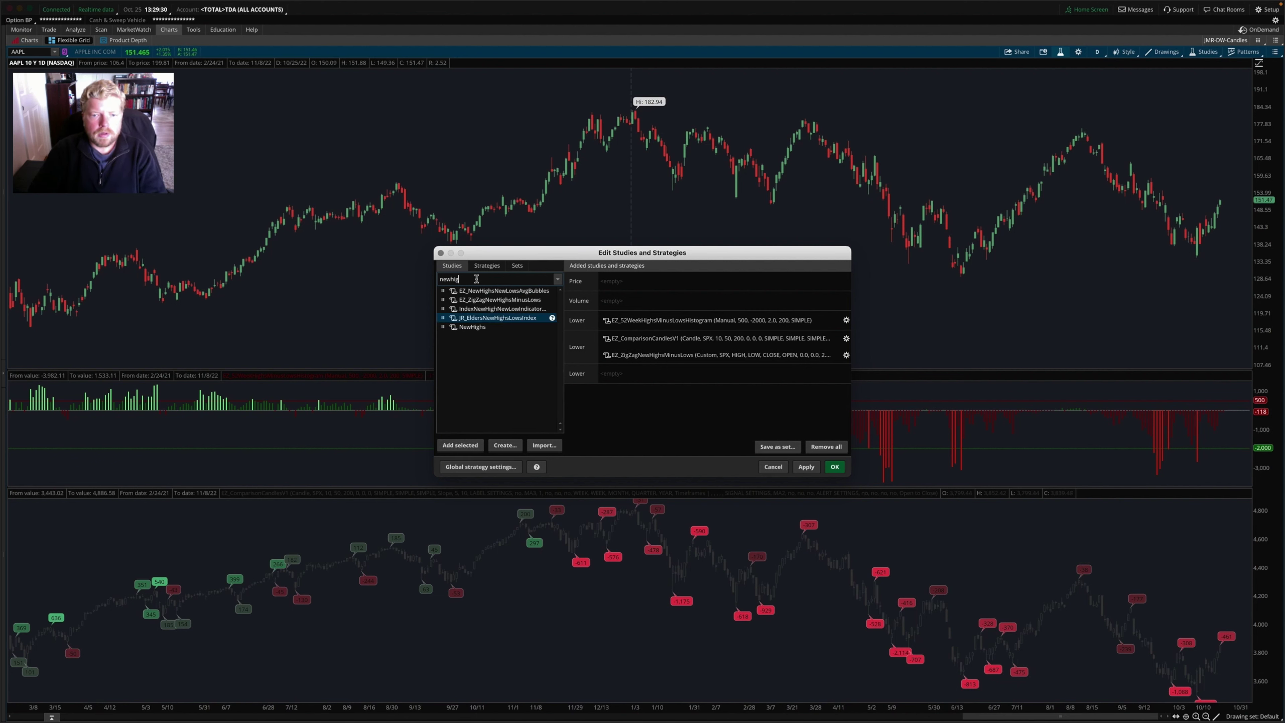
click(493, 290)
click(460, 445)
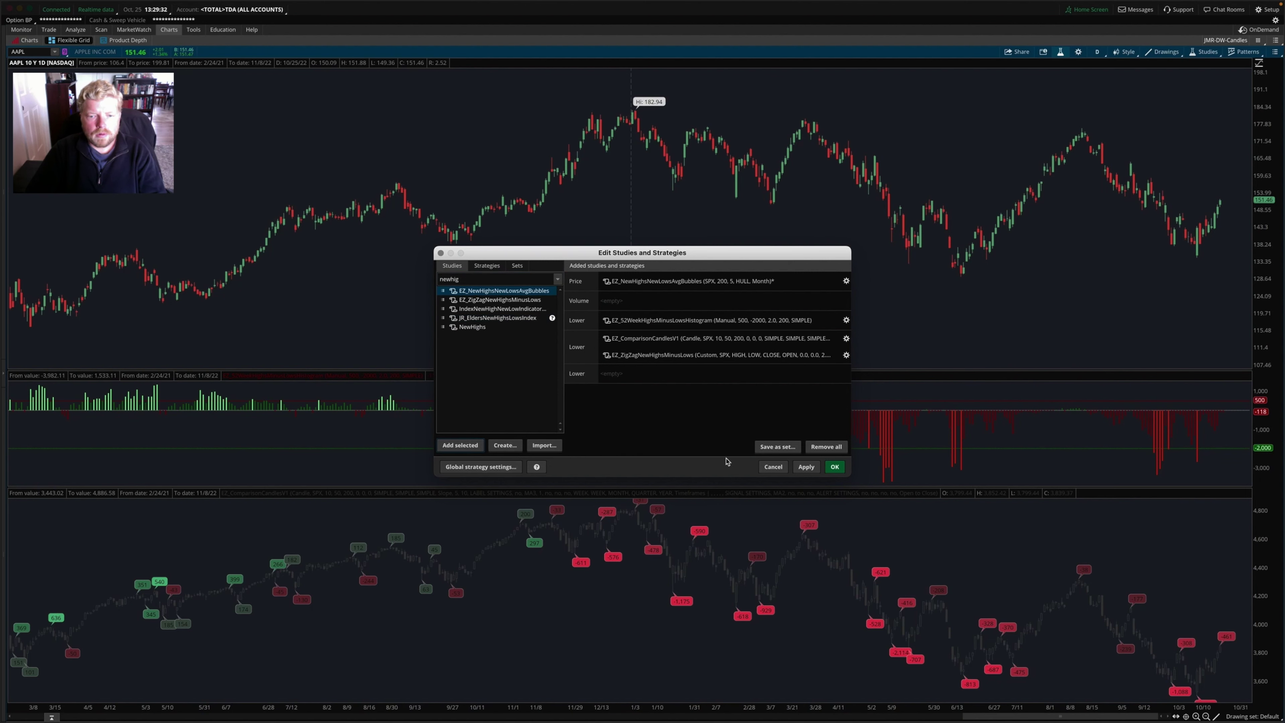
click(807, 467)
click(834, 467)
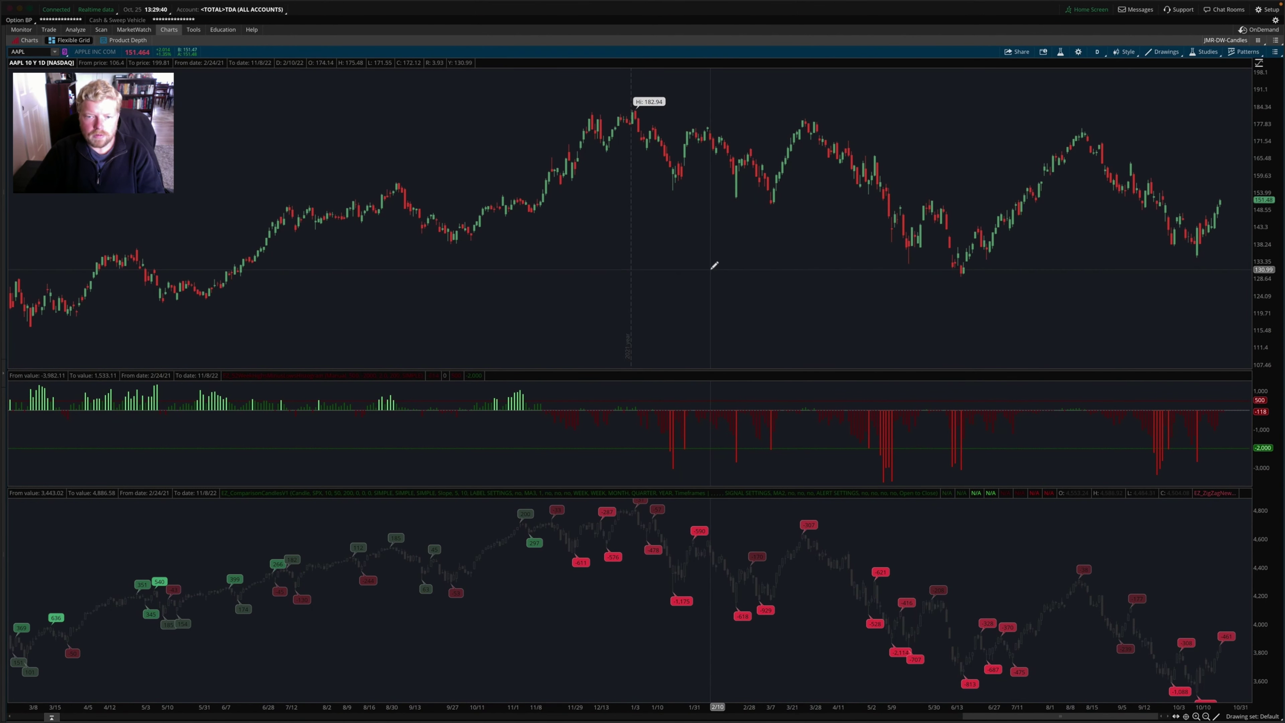
click(1060, 52)
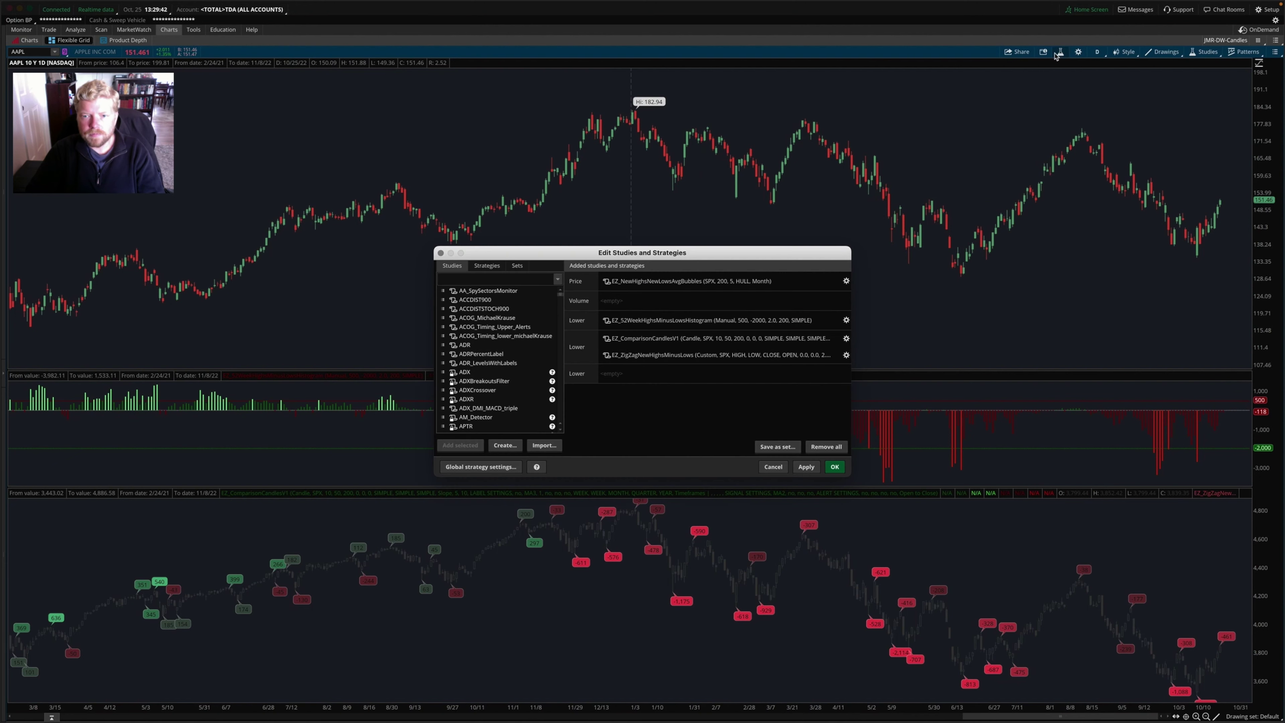
Set the average-bubbles study's symbol to AAPL
double_click(671, 285)
text(AAPL)
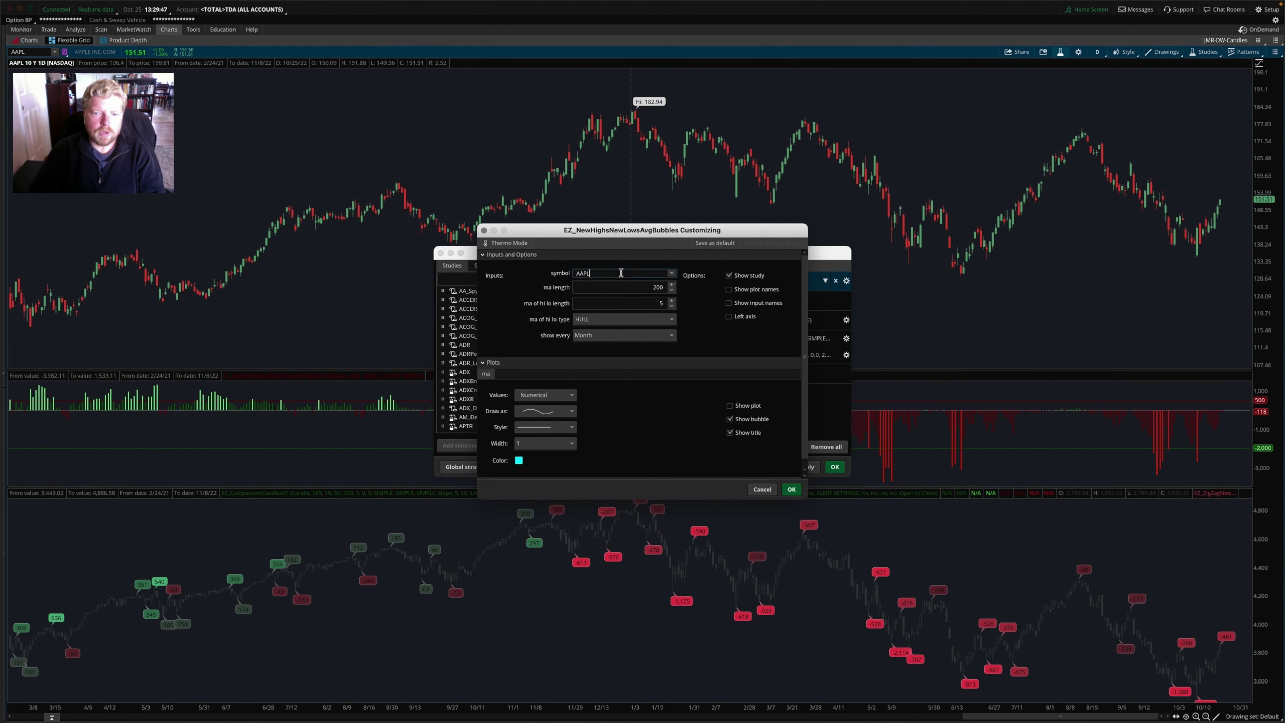
key(Tab)
click(791, 489)
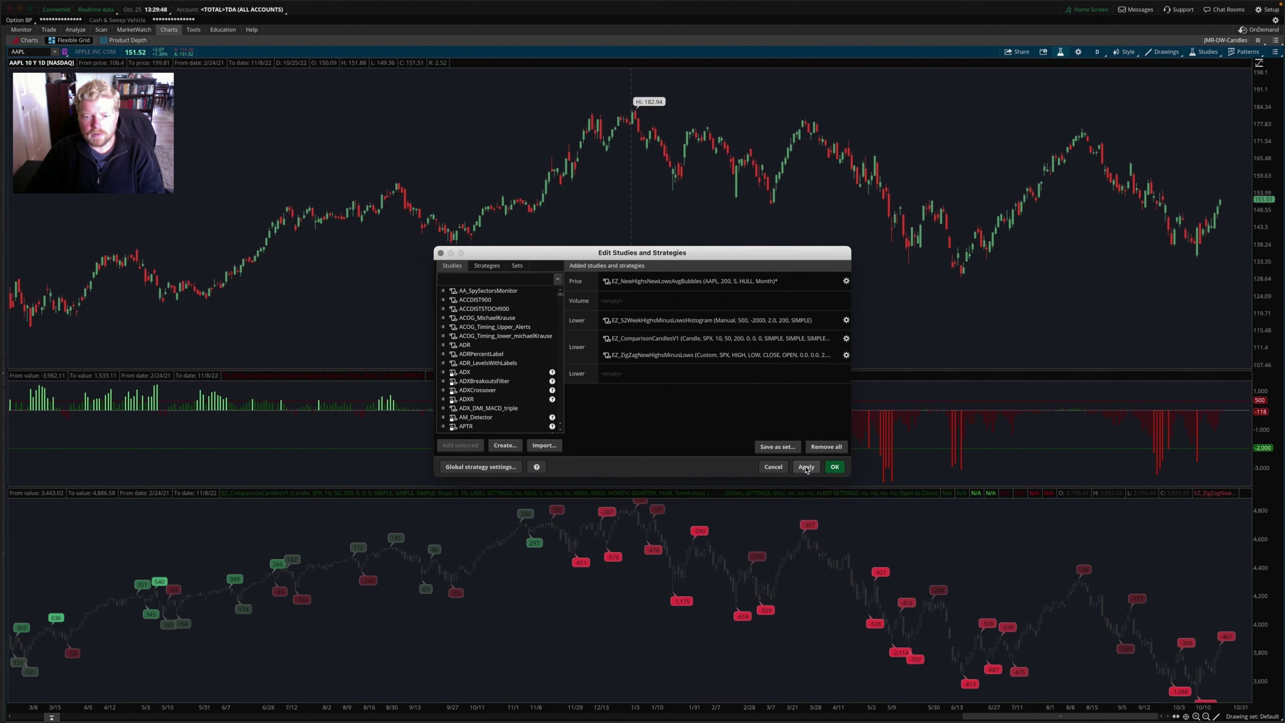
Turn on the study's average line plot in grey and apply the change
double_click(699, 282)
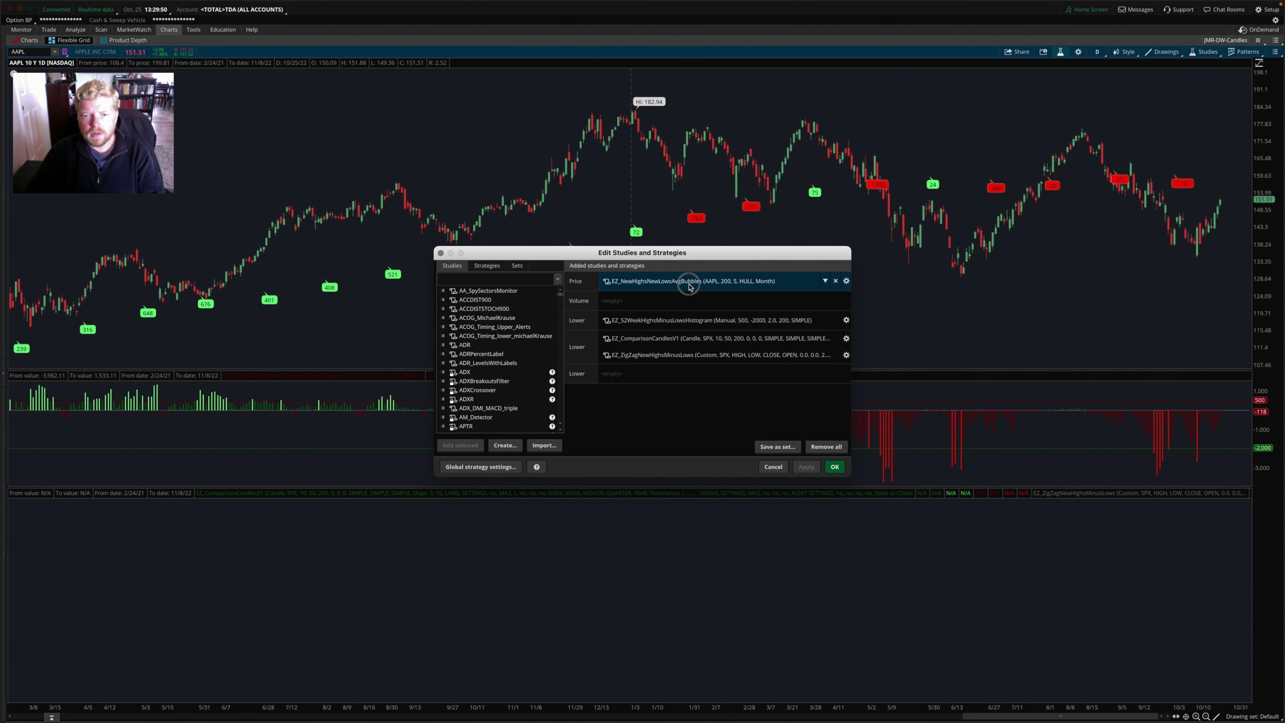
click(730, 406)
click(520, 459)
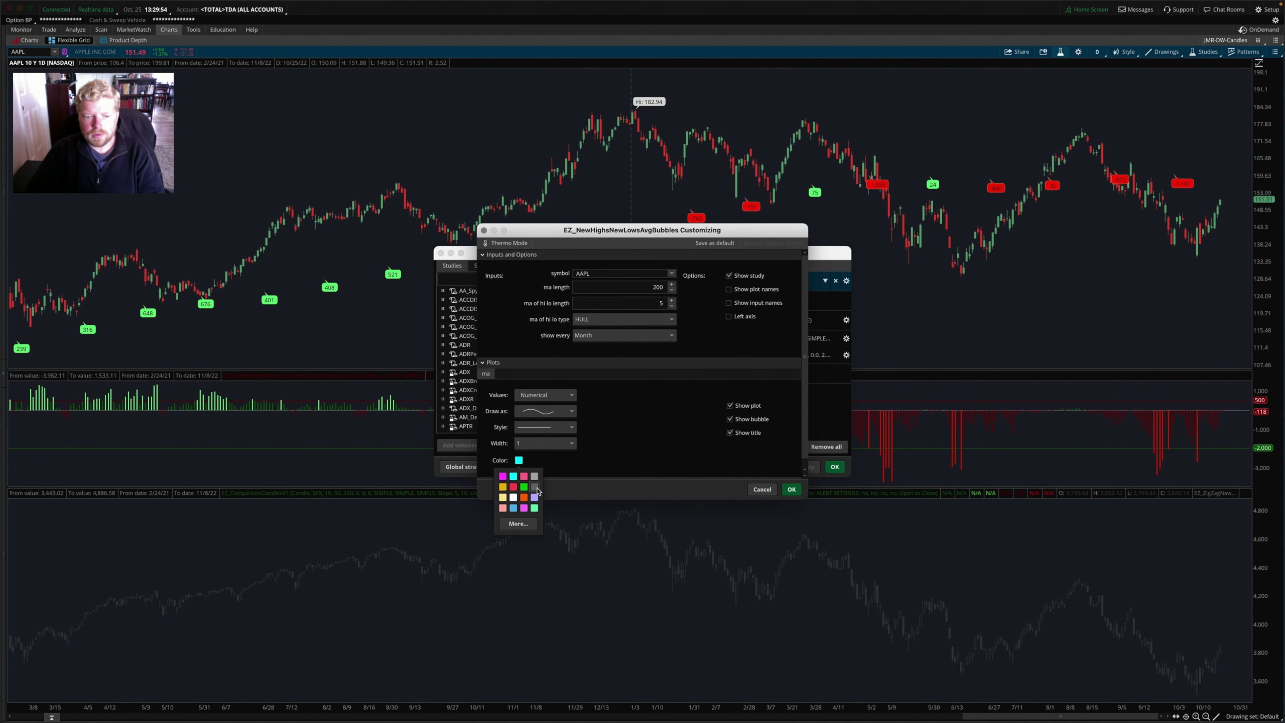
click(535, 489)
click(792, 489)
click(835, 467)
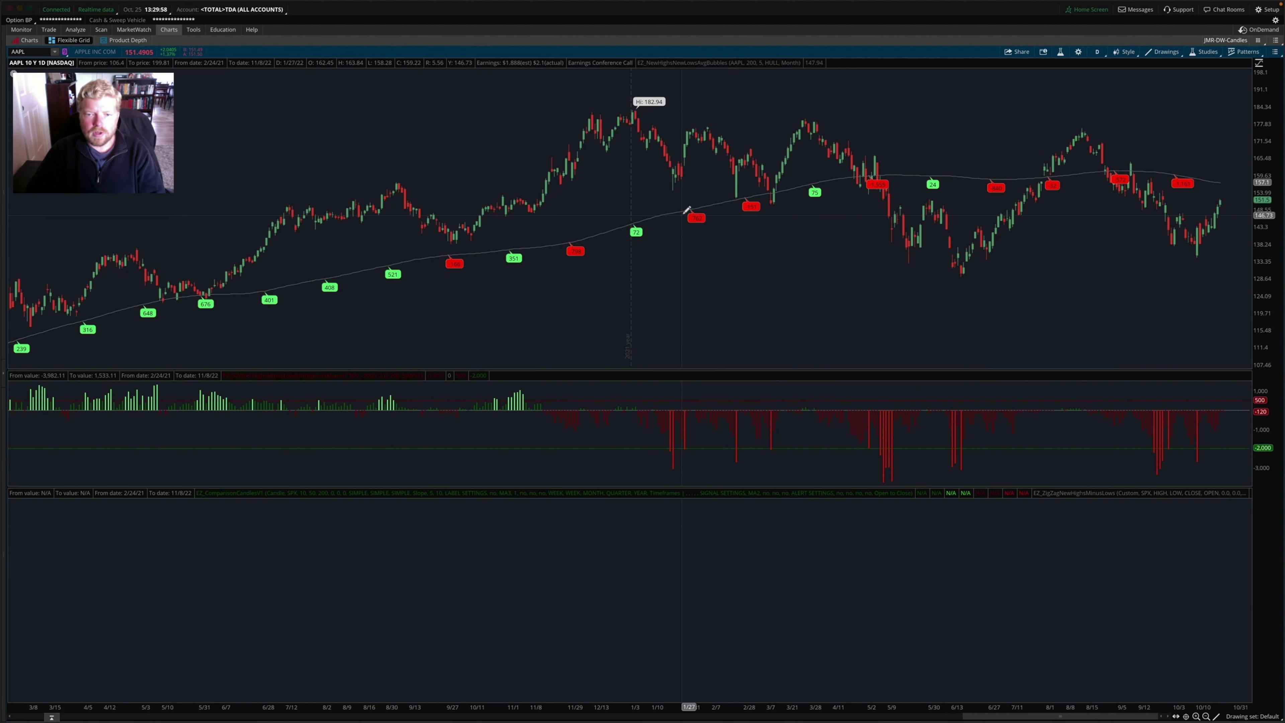
right_click(697, 208)
Change the average-bubbles study to show a bubble every Week instead of Month
click(714, 219)
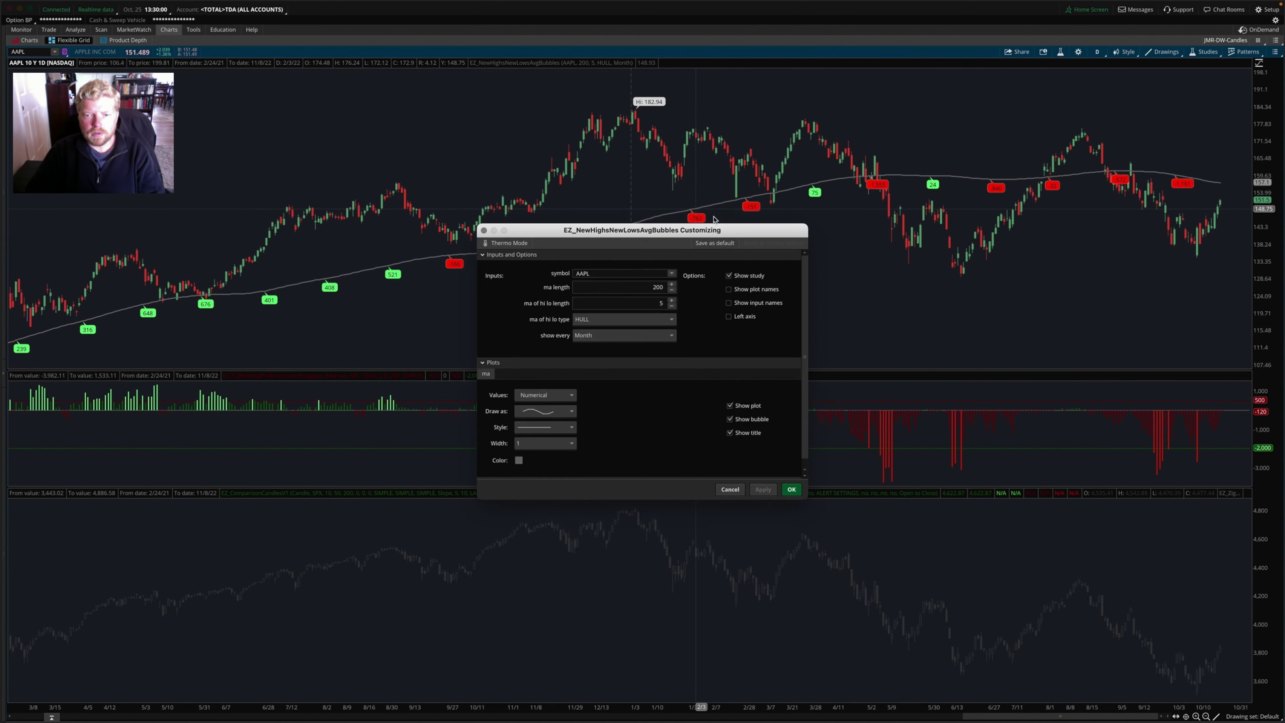
click(600, 336)
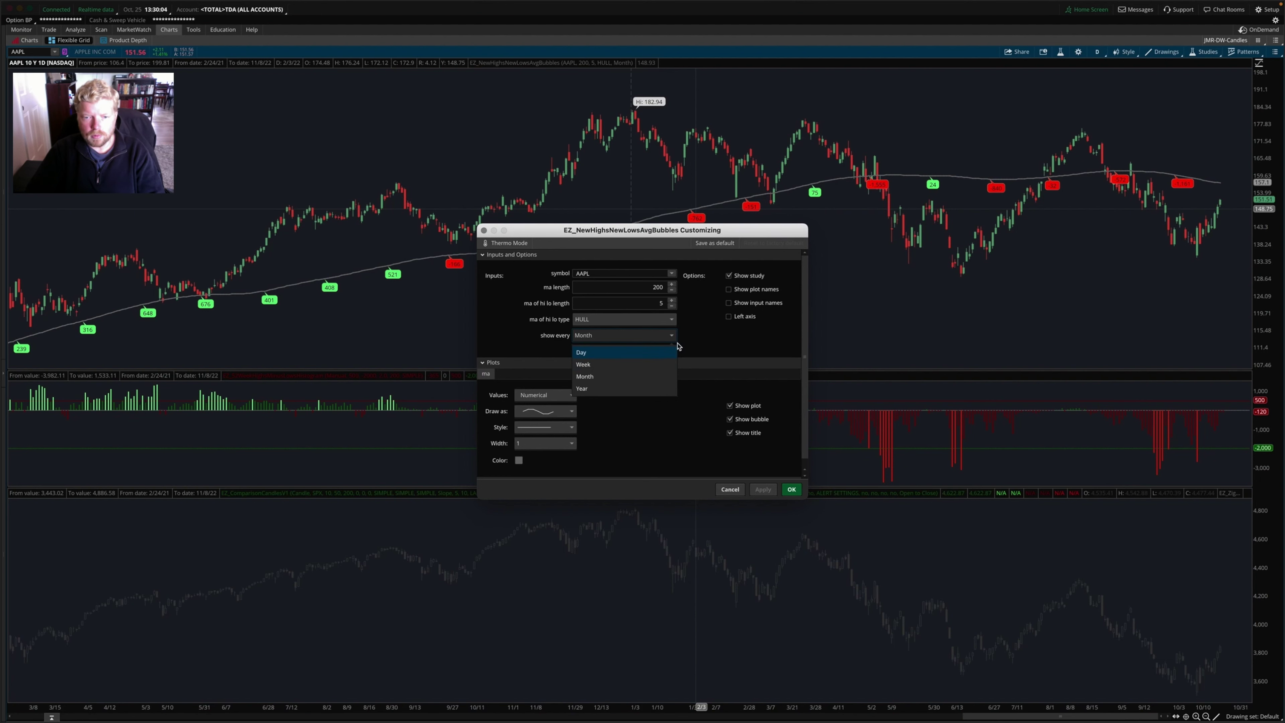
click(724, 346)
click(637, 336)
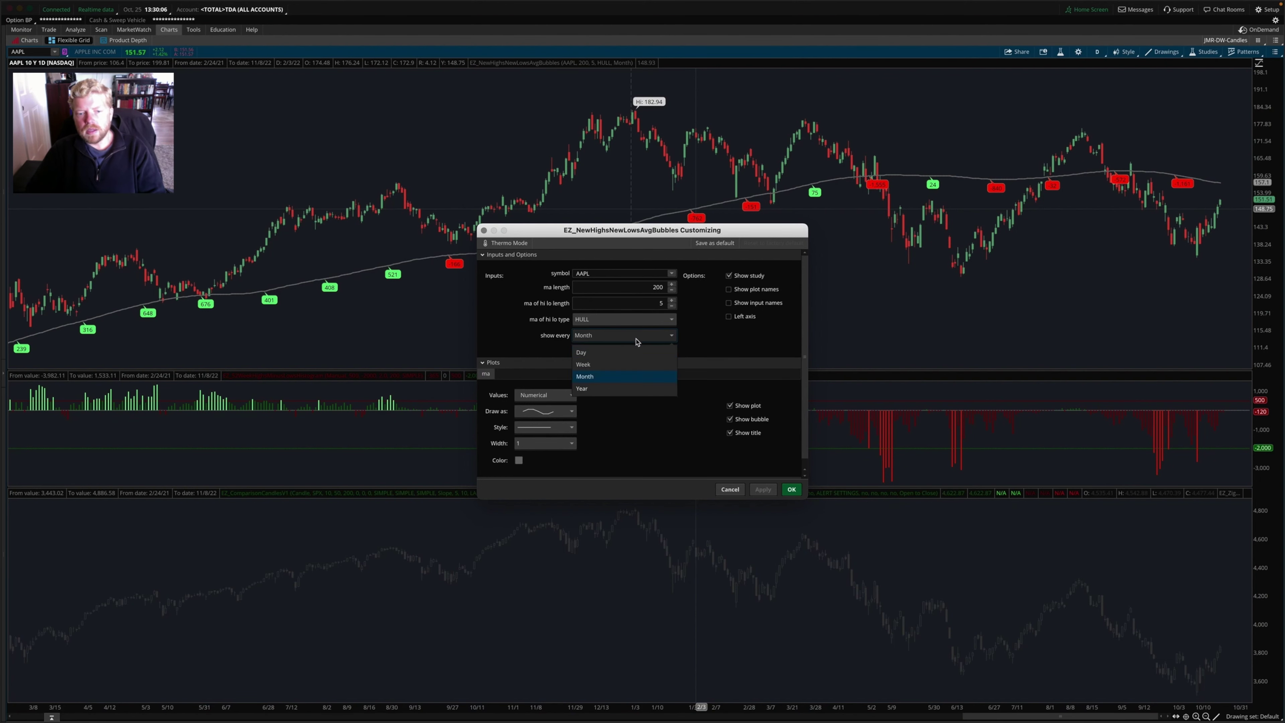
click(634, 364)
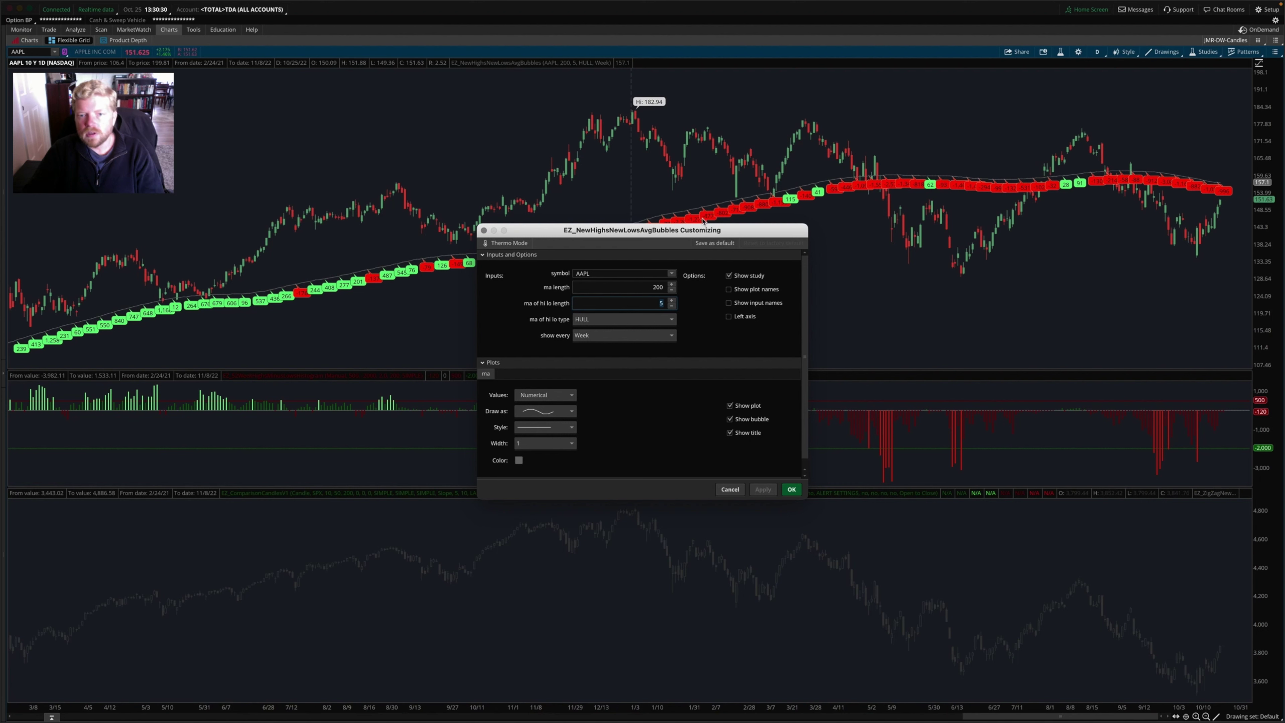
drag(651, 239, 676, 279)
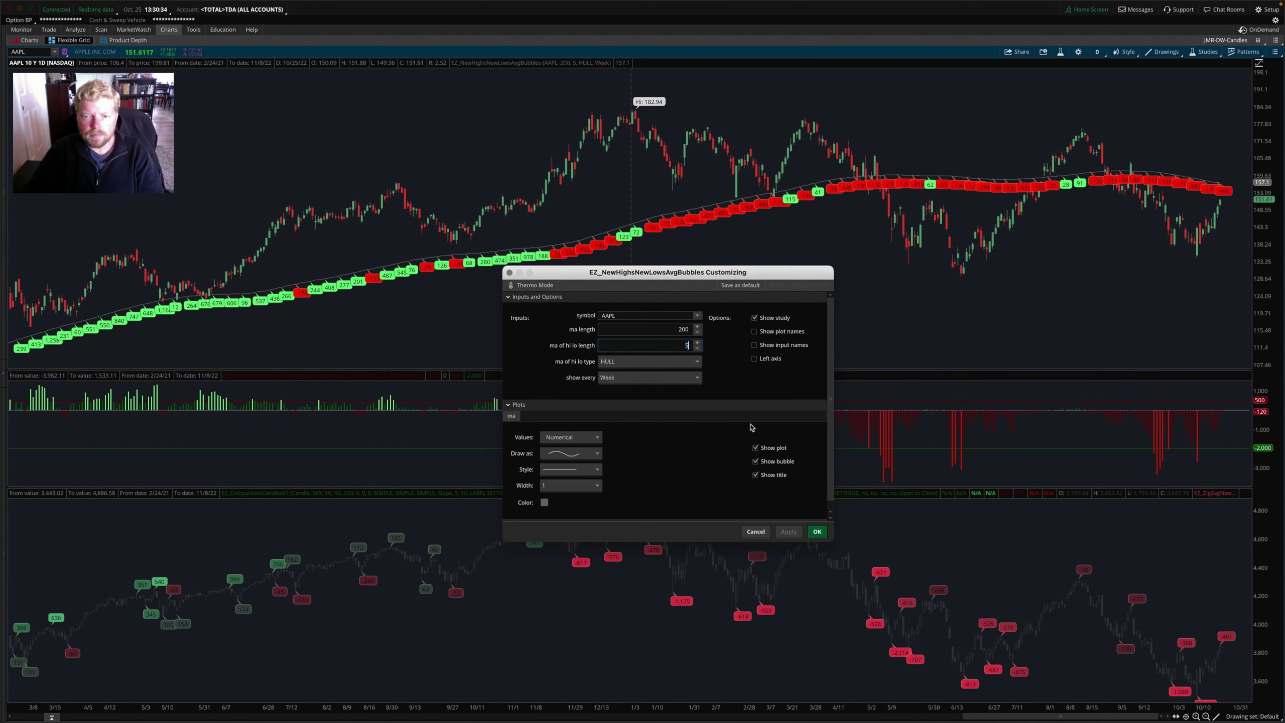
double_click(671, 329)
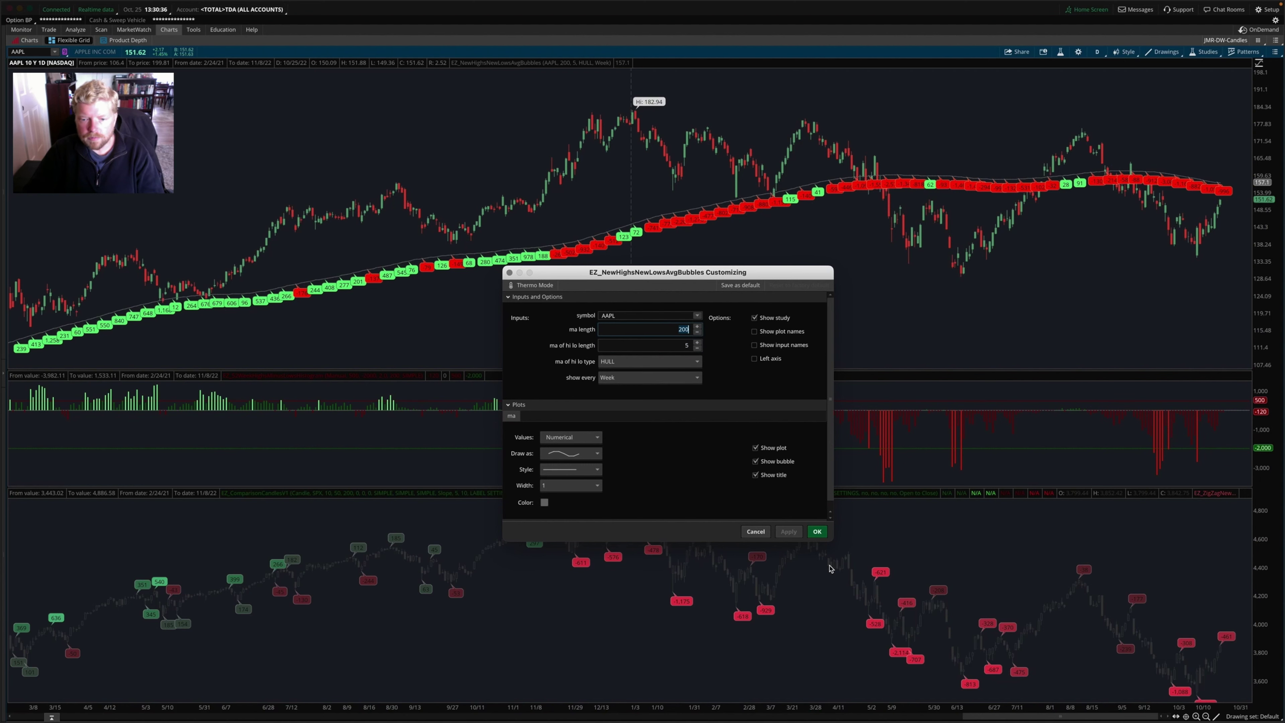
click(817, 532)
Zoom into Feb–Sep 2022 and back out, then move the bubbles study to the lower pane
drag(729, 299, 1130, 304)
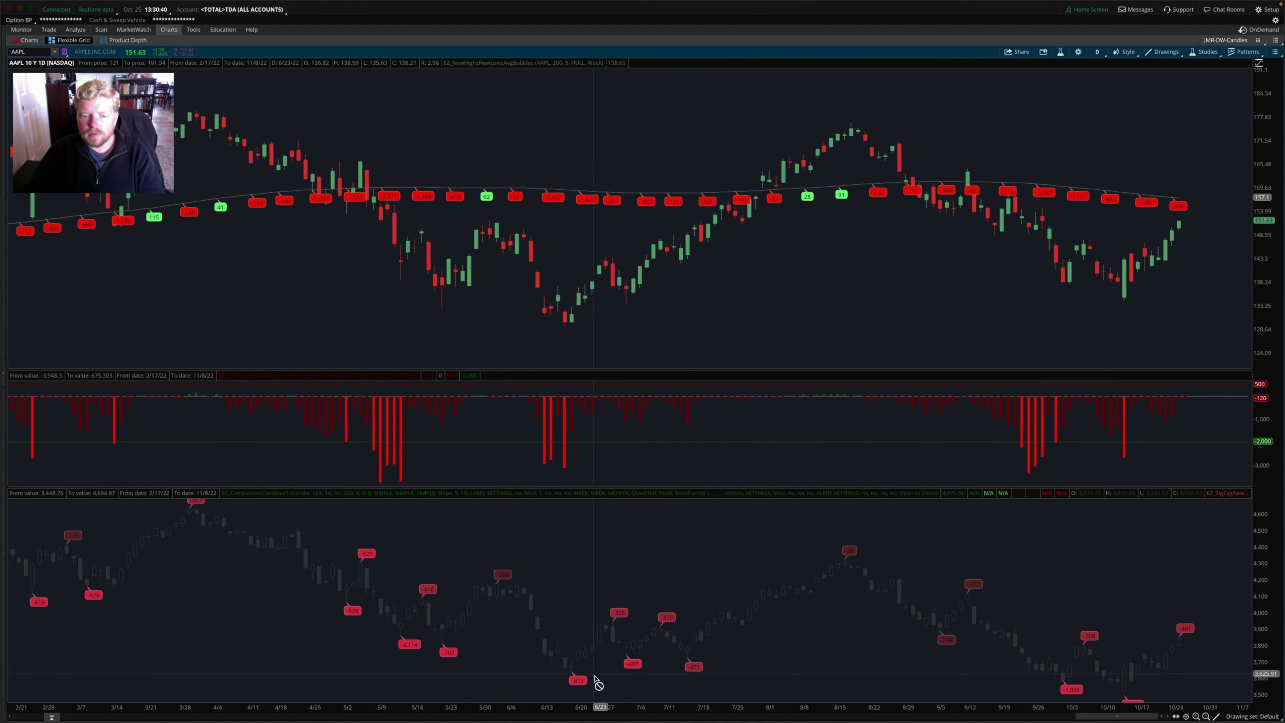
click(603, 707)
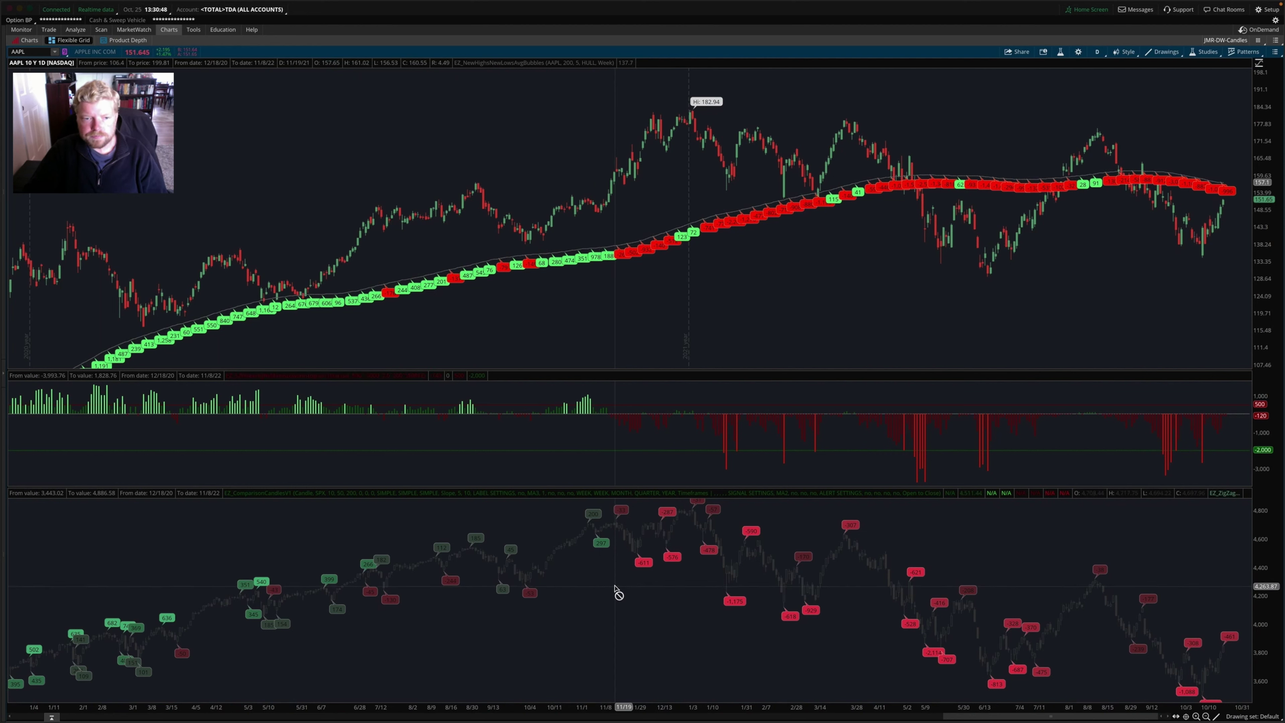
click(1062, 52)
drag(663, 281, 647, 357)
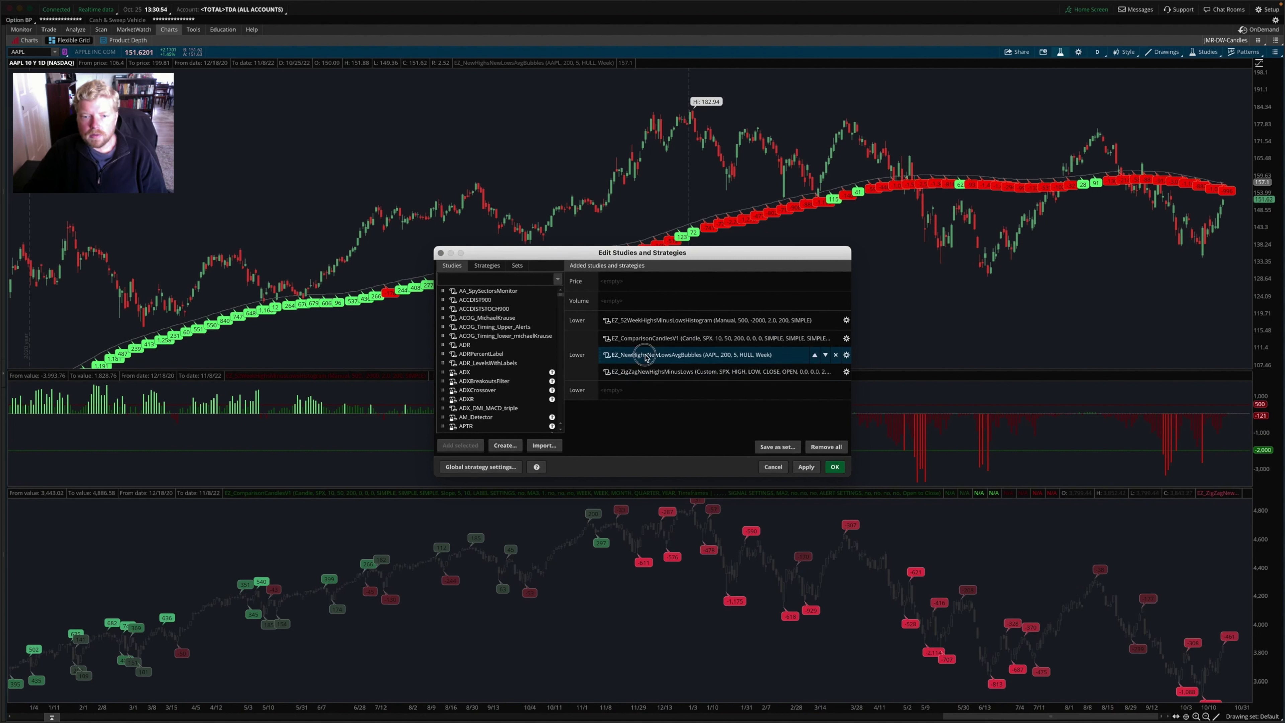
Replace AAPL with SPX as the EZ_NewHighsNewLowsAvgBubbles symbol and confirm
double_click(646, 356)
click(595, 273)
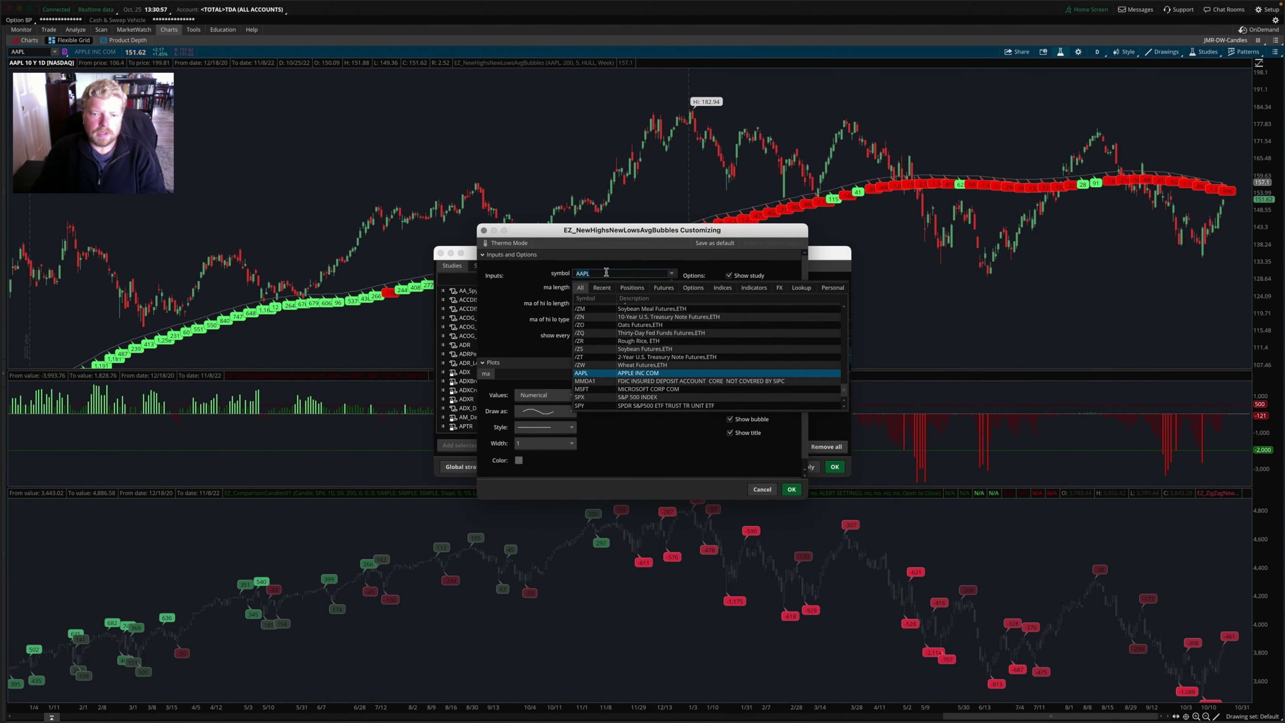
click(602, 273)
text(SPX)
key(Return)
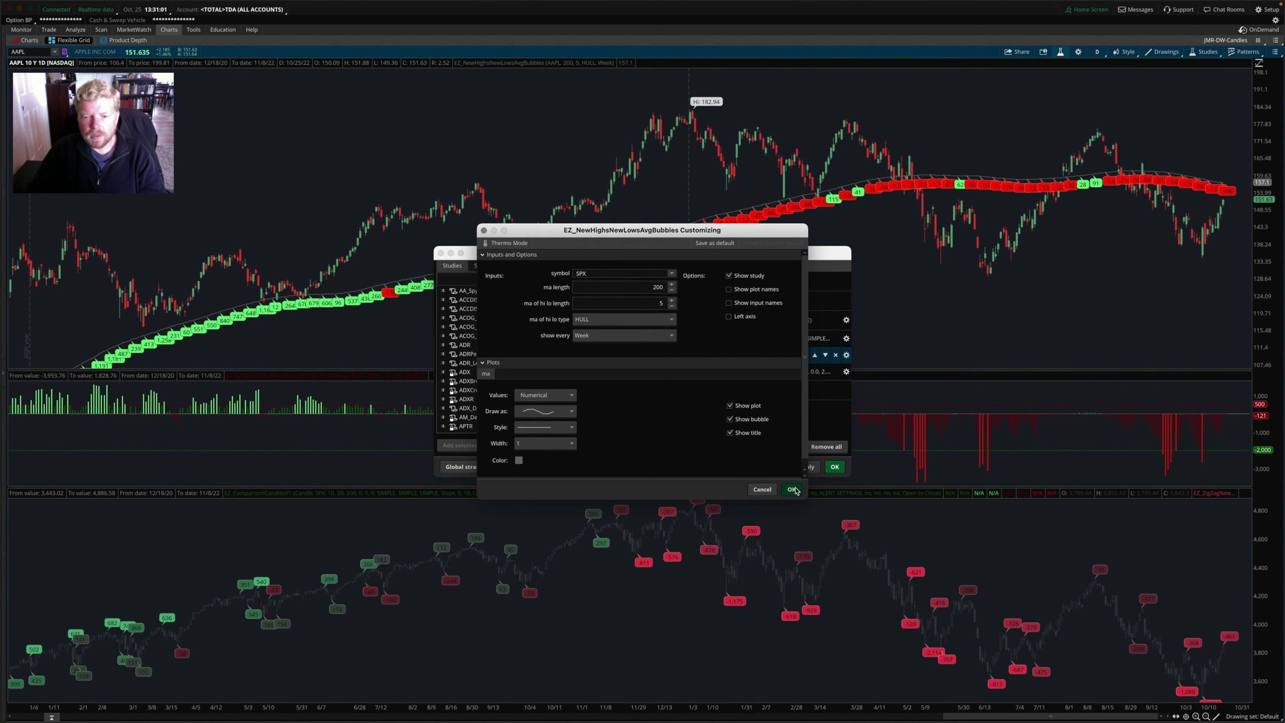
click(791, 489)
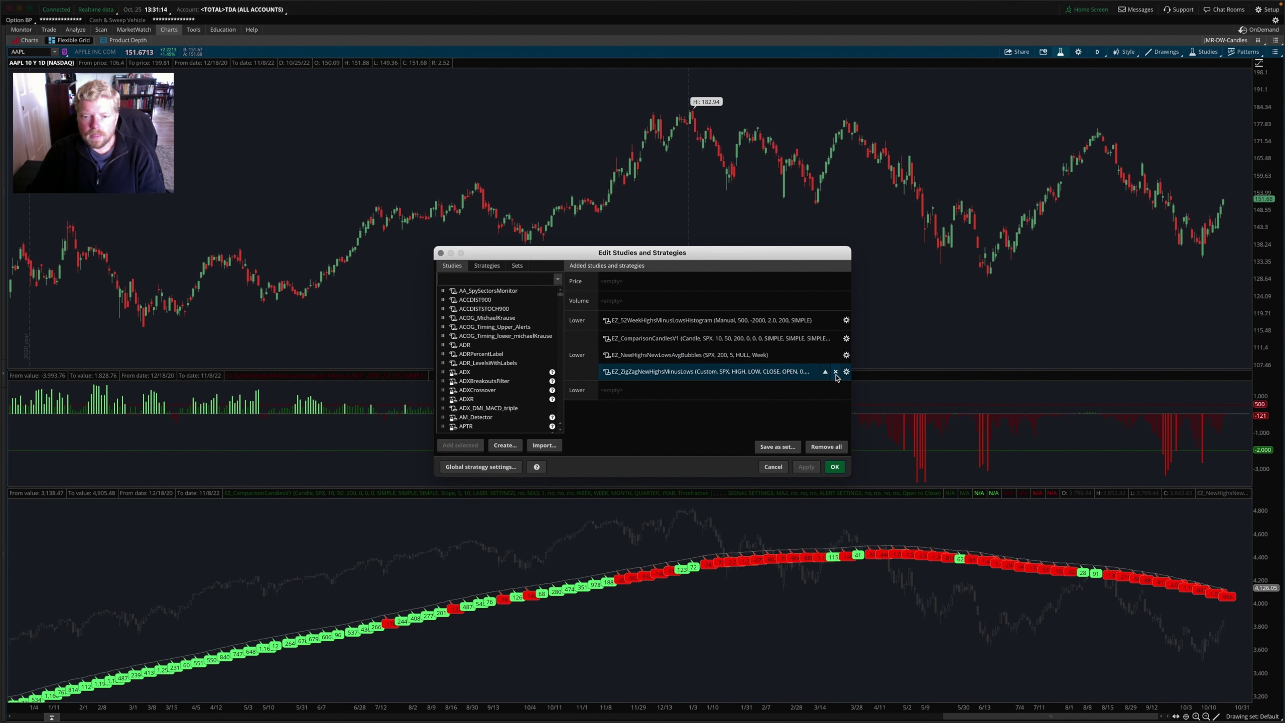
Delete the ZigZag, AvgBubbles and ComparisonCandles studies, keeping only the highs-minus-lows histogram
click(836, 373)
click(837, 356)
click(836, 340)
click(835, 467)
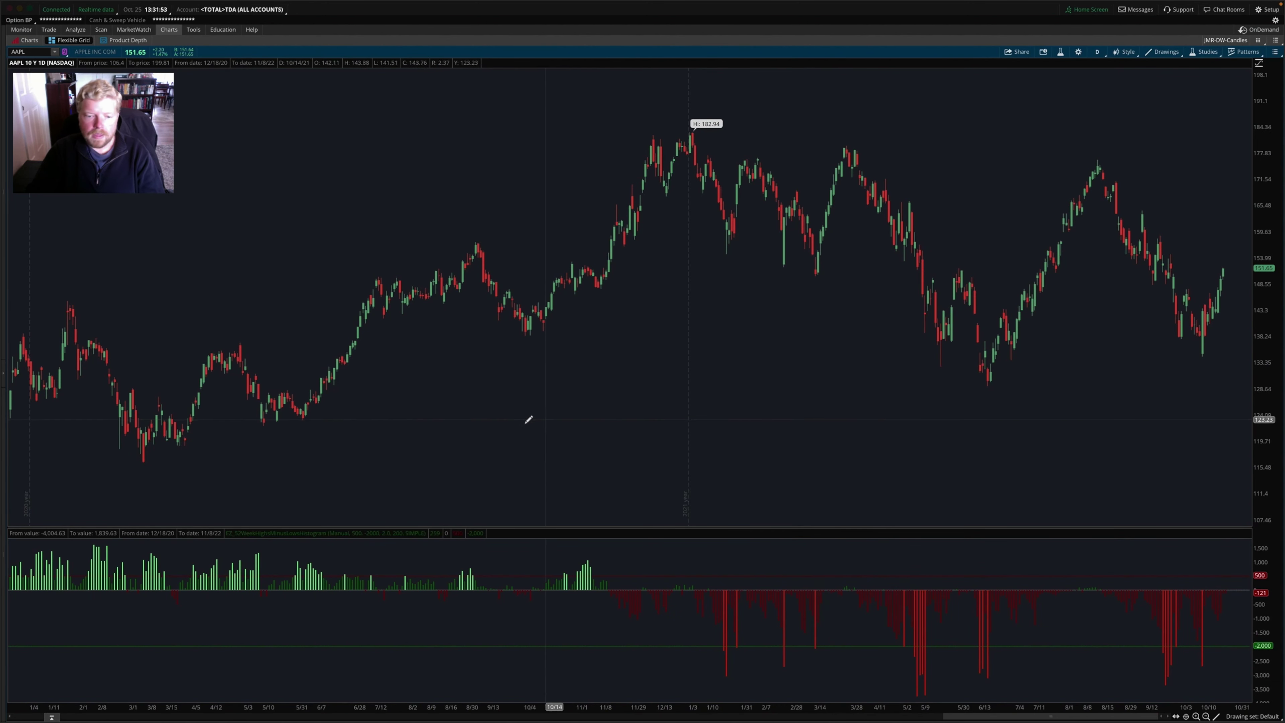
Scroll the AAPL chart back to late 2017 through September 2019, showing the December 2018 plunge
scroll(545, 422, up, 5)
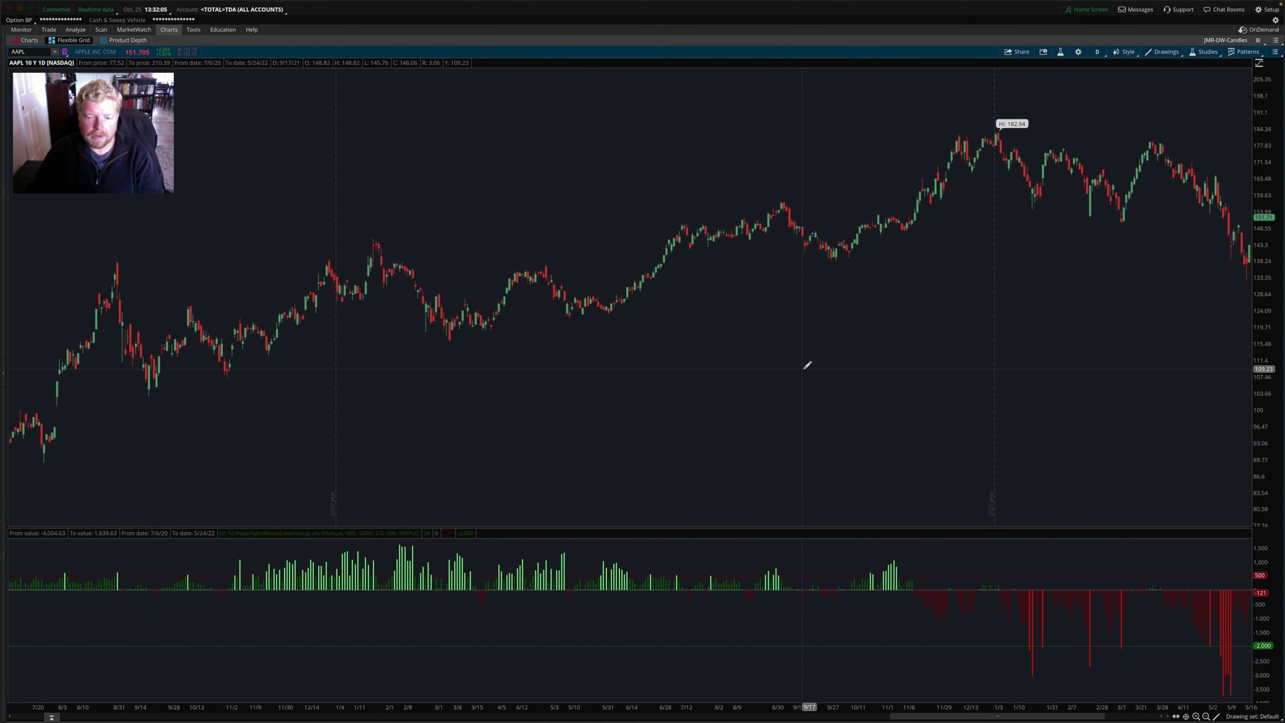
scroll(806, 364, down, 3)
scroll(807, 365, up, 5)
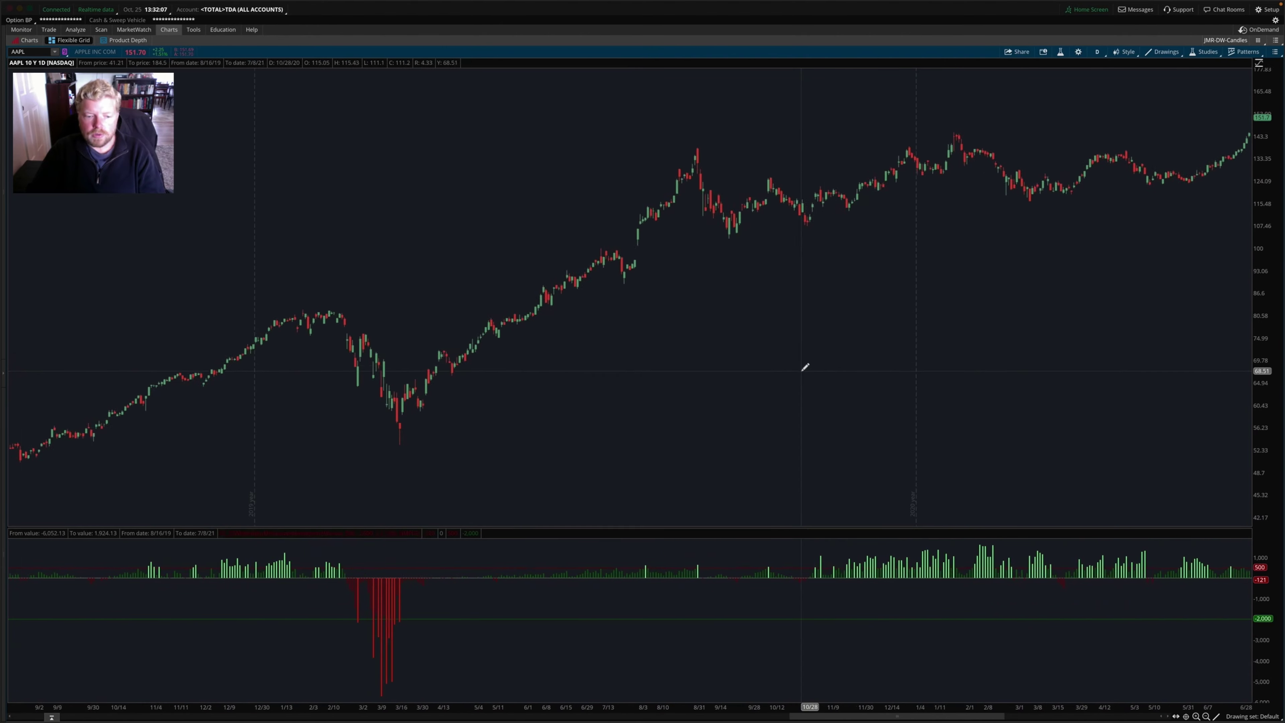
scroll(805, 367, up, 6)
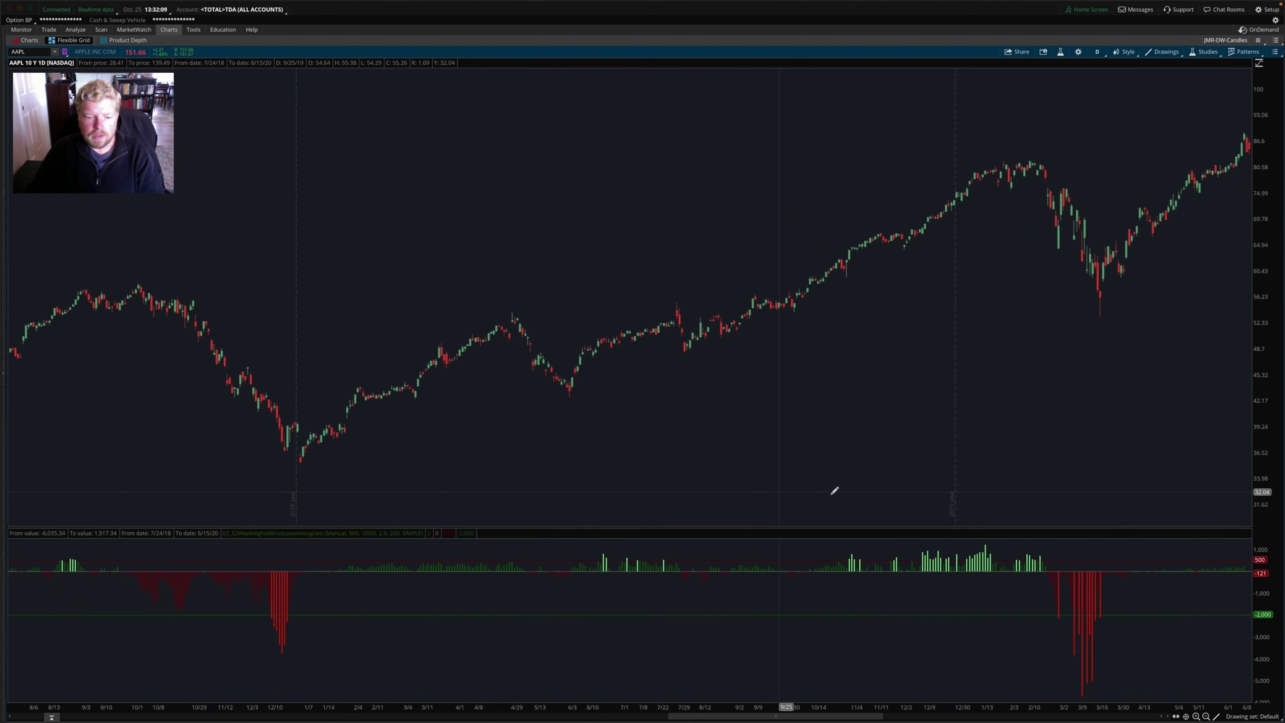
scroll(827, 489, up, 4)
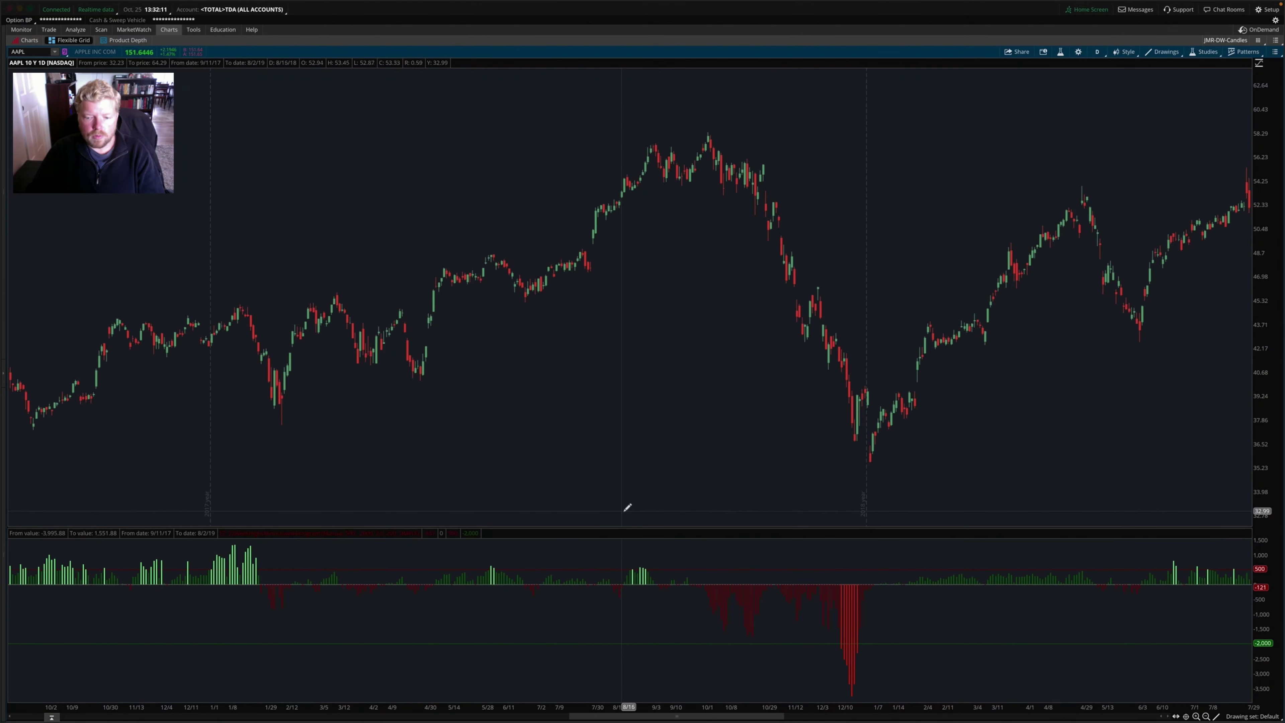
scroll(631, 508, up, 3)
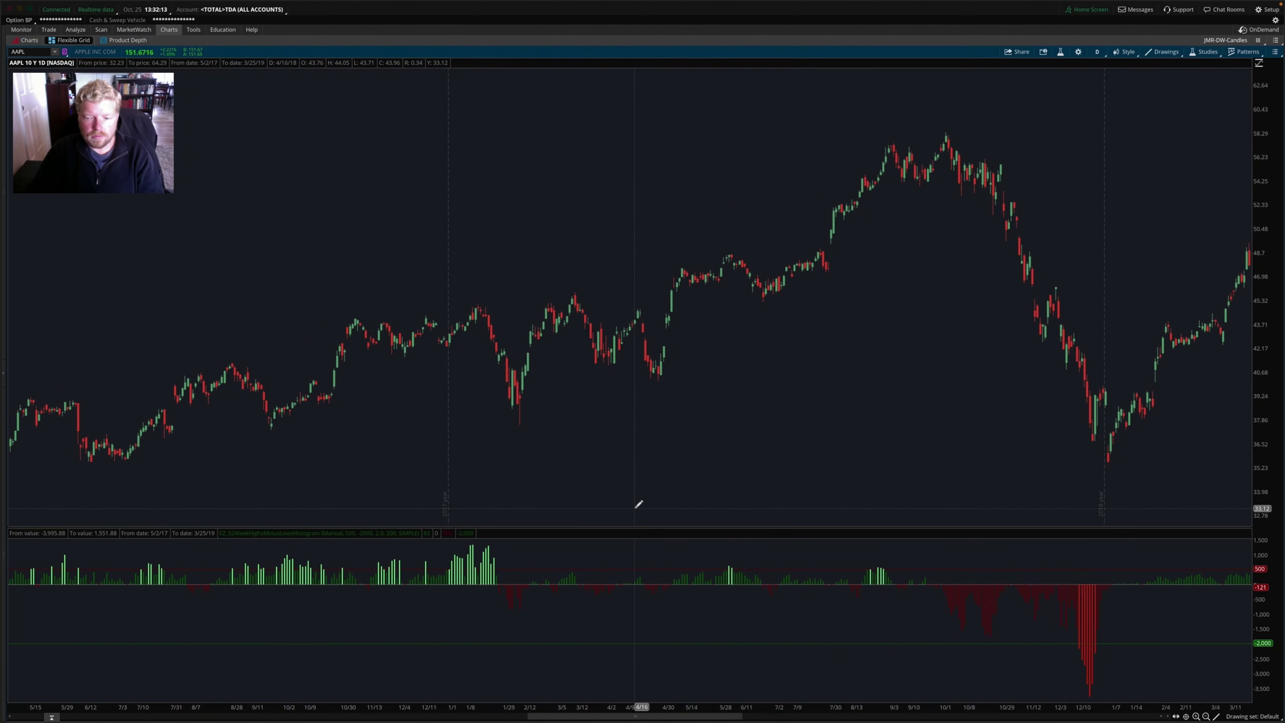
scroll(633, 503, down, 1)
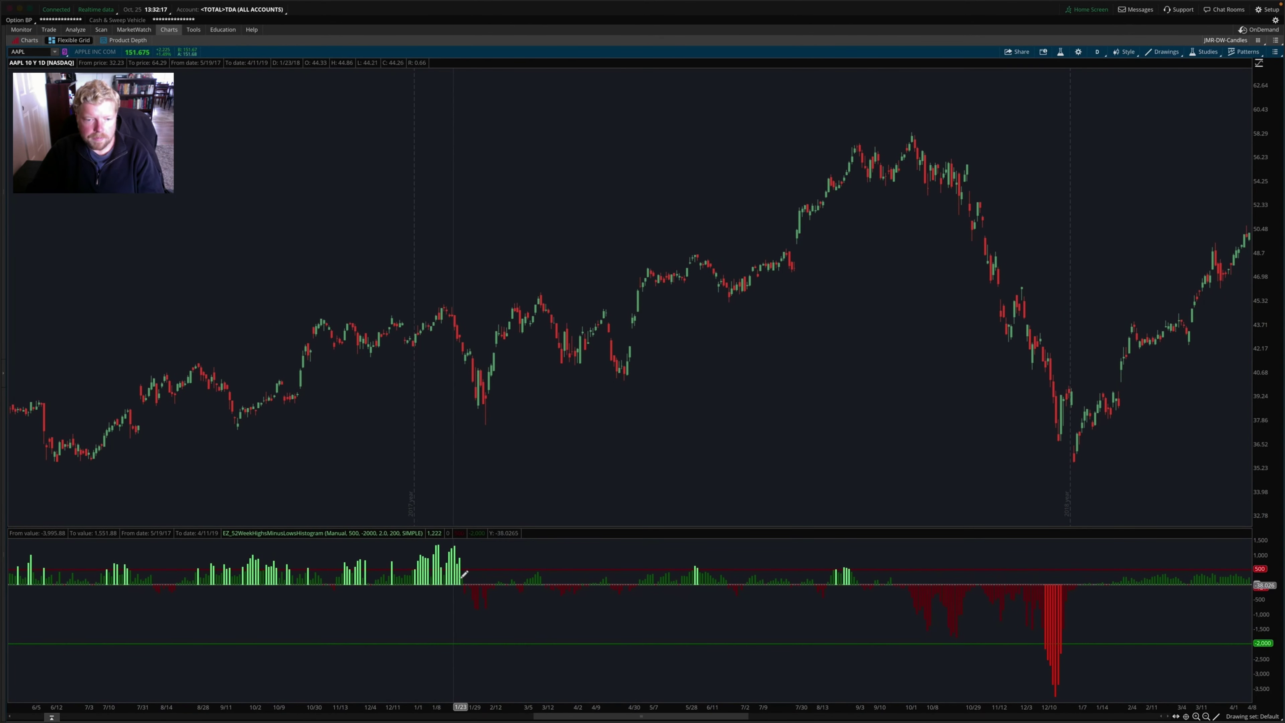
scroll(651, 425, down, 8)
scroll(647, 427, up, 10)
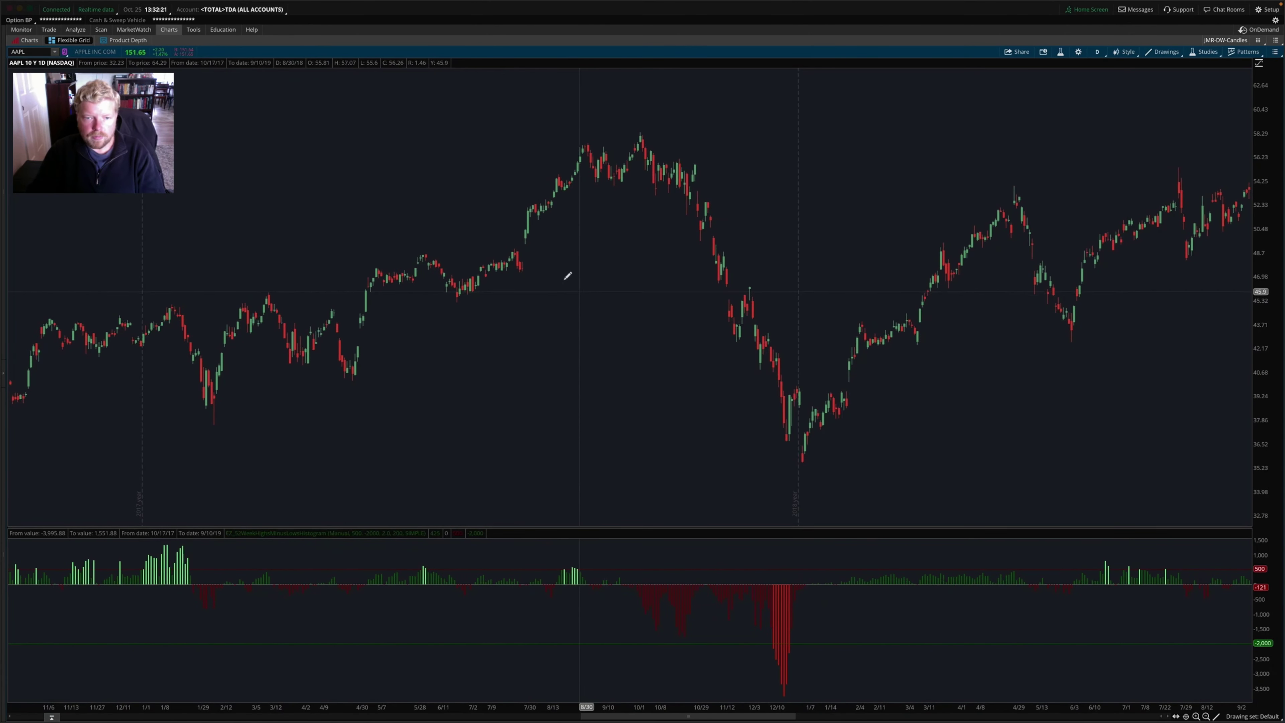
scroll(552, 278, up, 1)
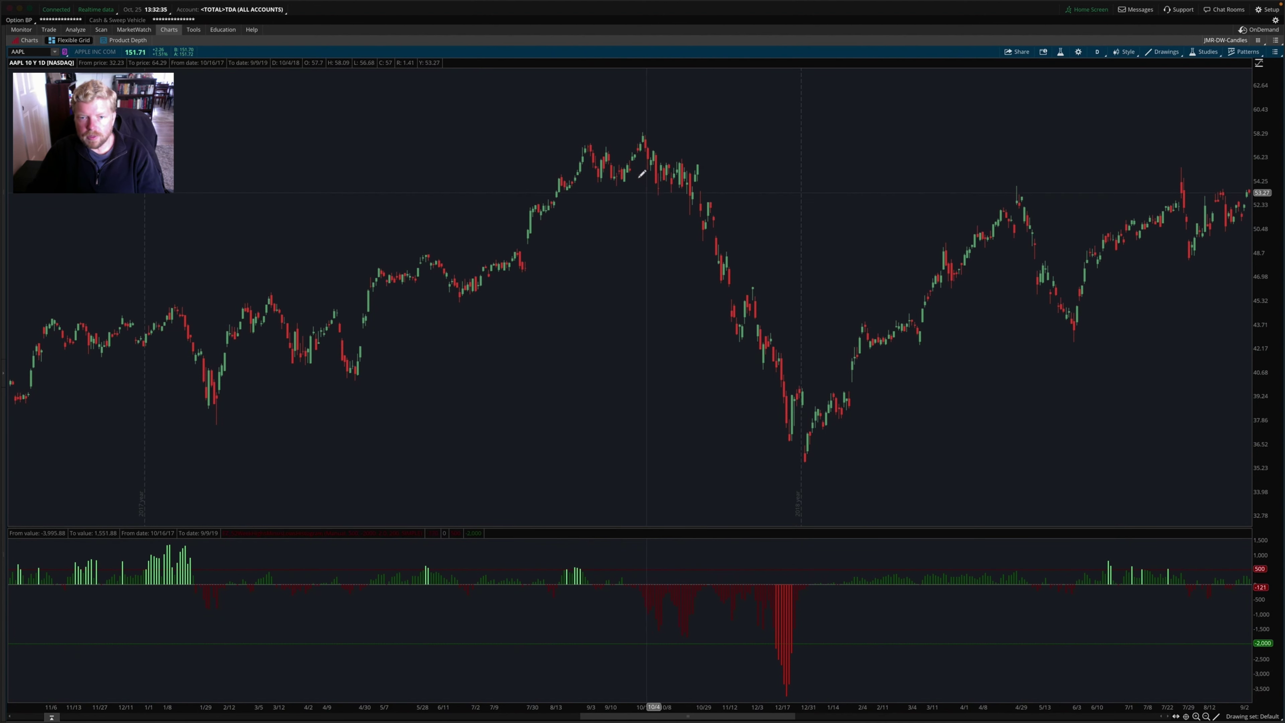
Cancel a stray trendline, scroll AAPL forward to January 2021–October 2022, and stop recording
click(608, 188)
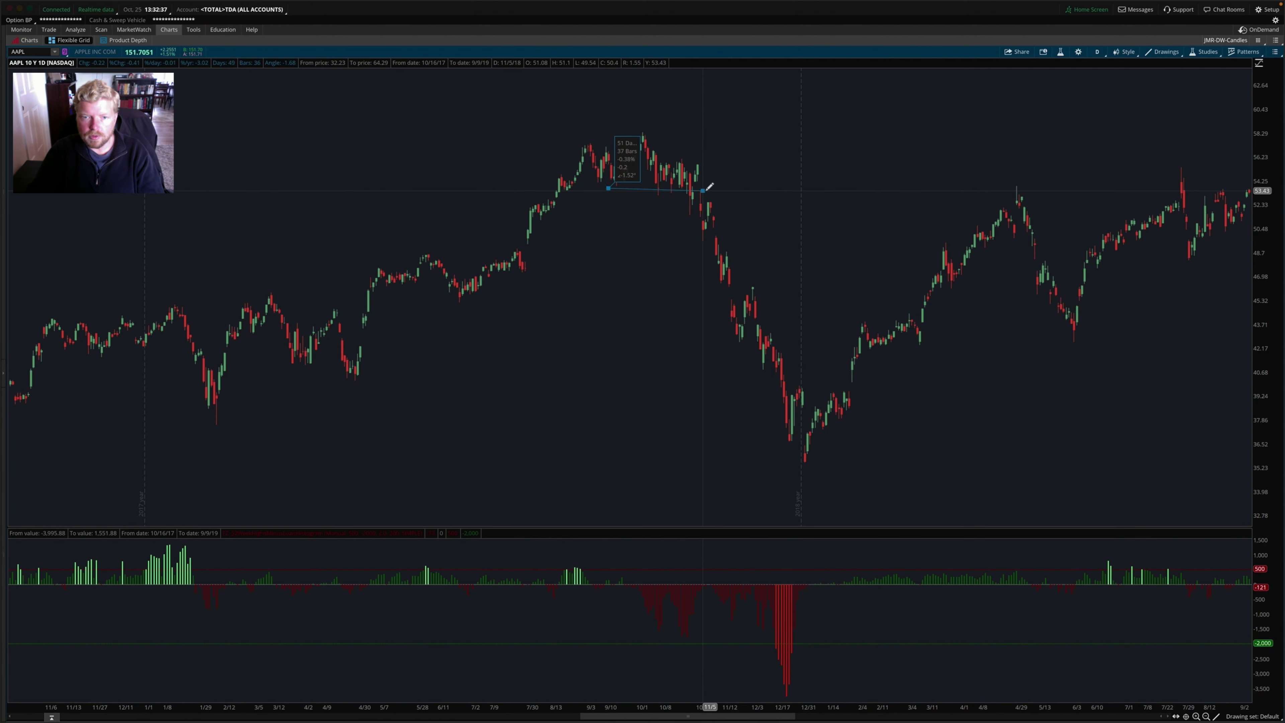
key(Escape)
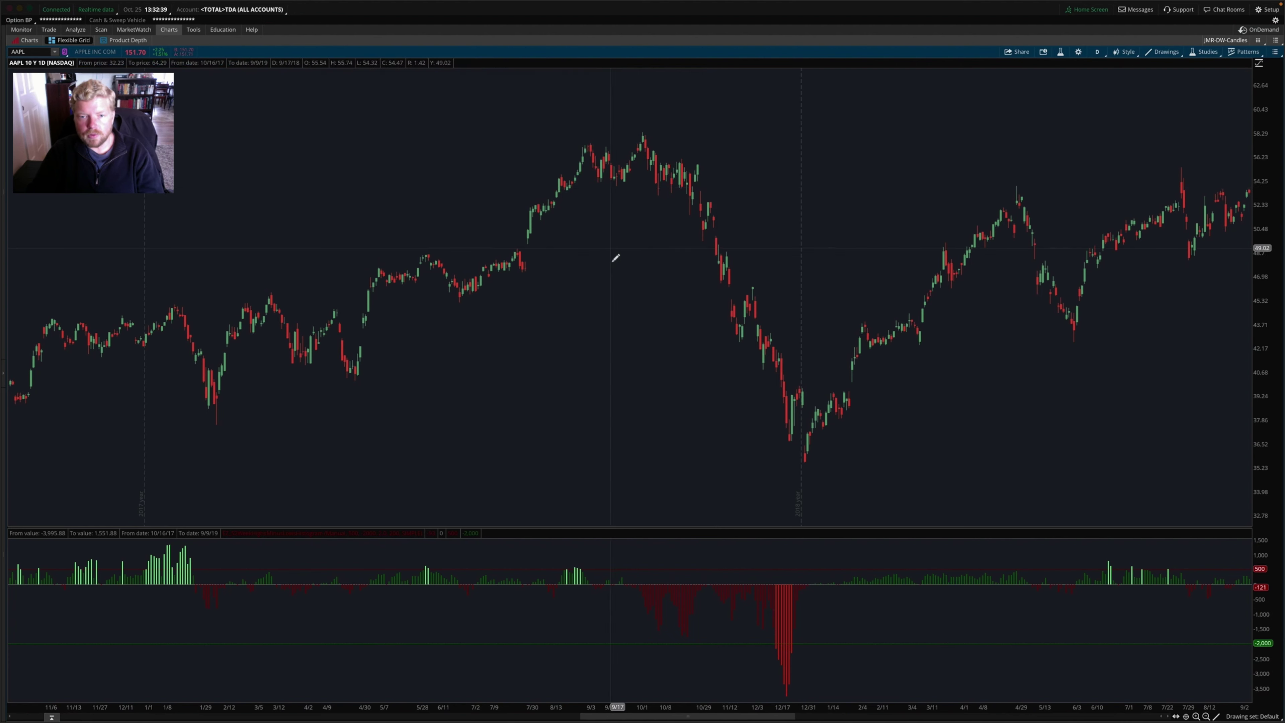
scroll(625, 356, down, 3)
scroll(630, 355, down, 3)
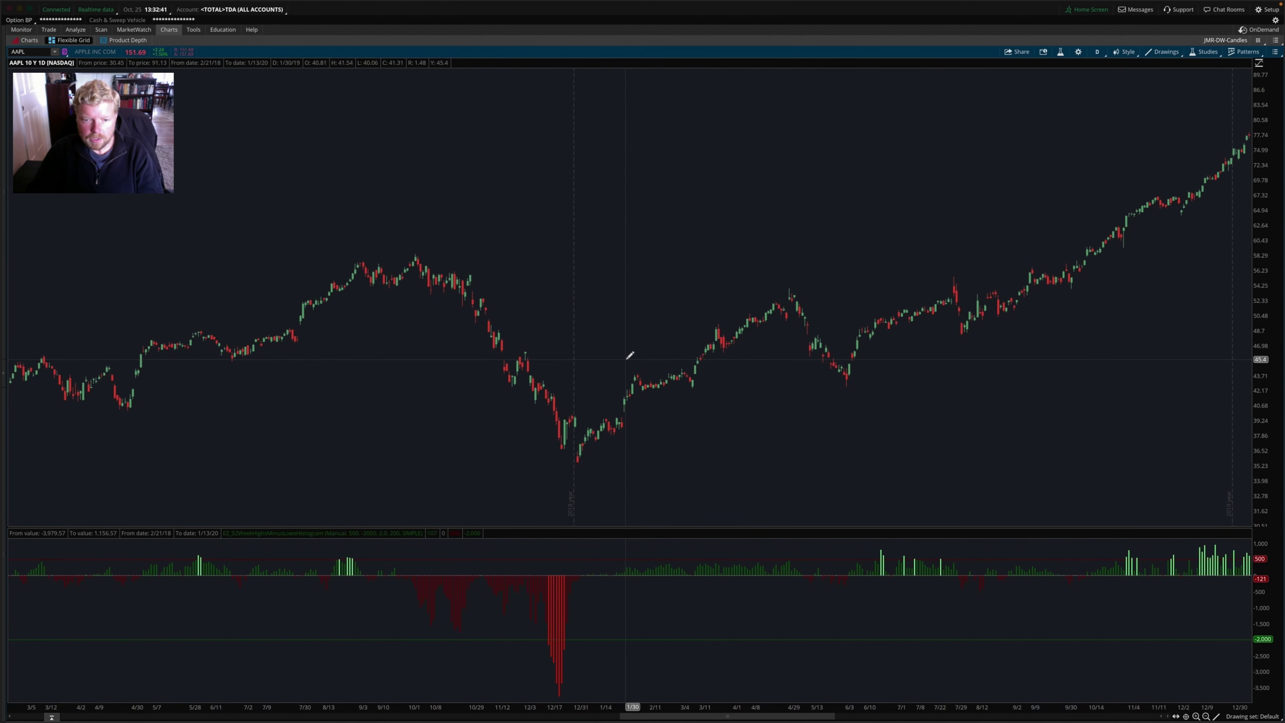
scroll(629, 360, down, 3)
scroll(628, 362, down, 1)
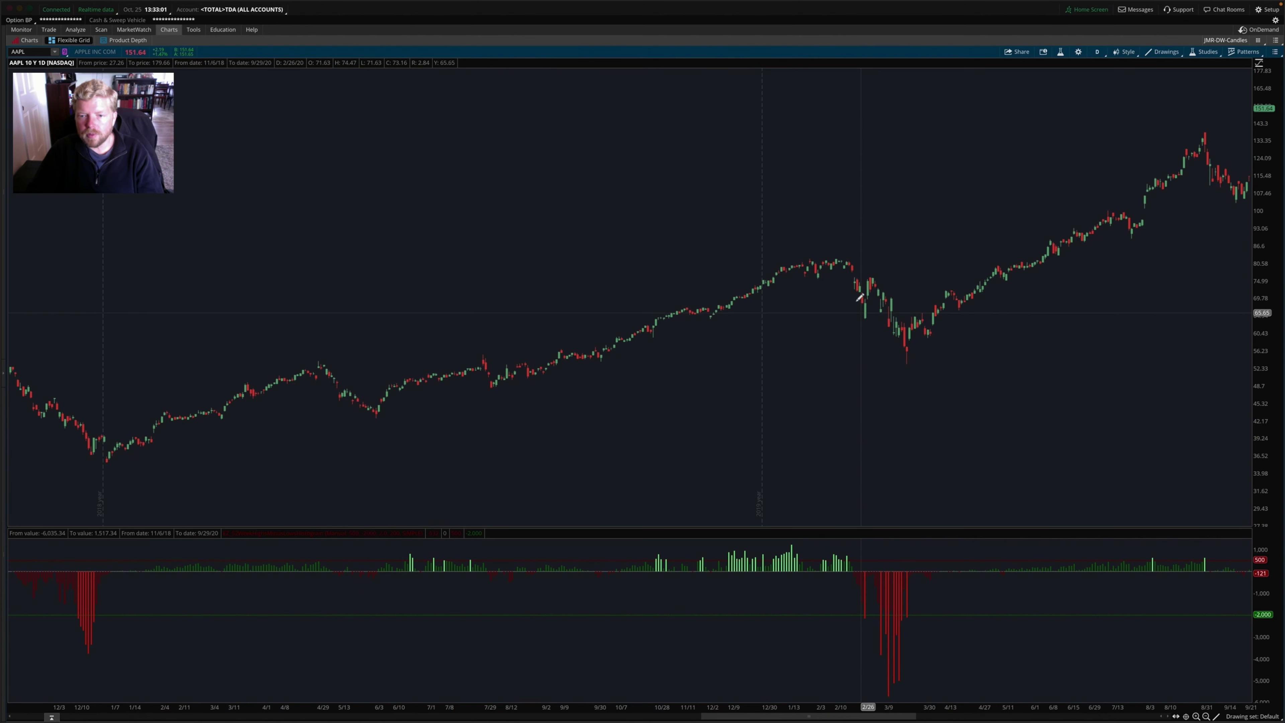
scroll(826, 341, down, 5)
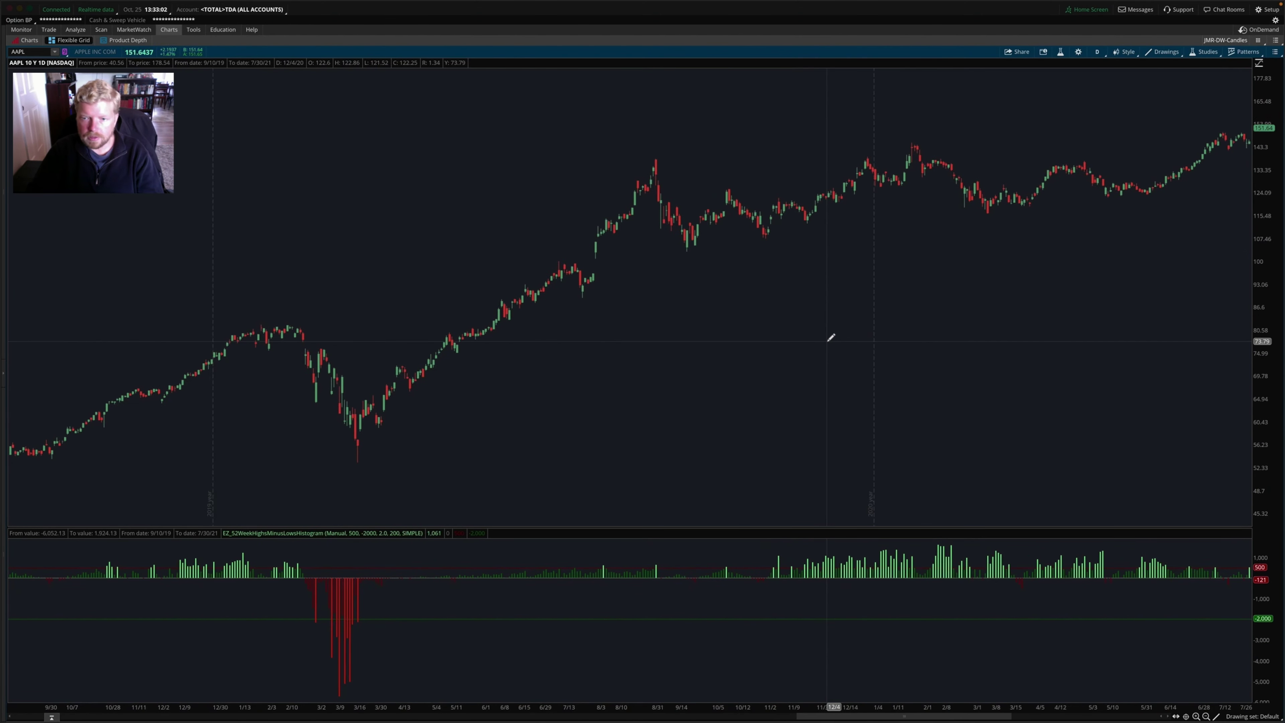
scroll(831, 338, down, 8)
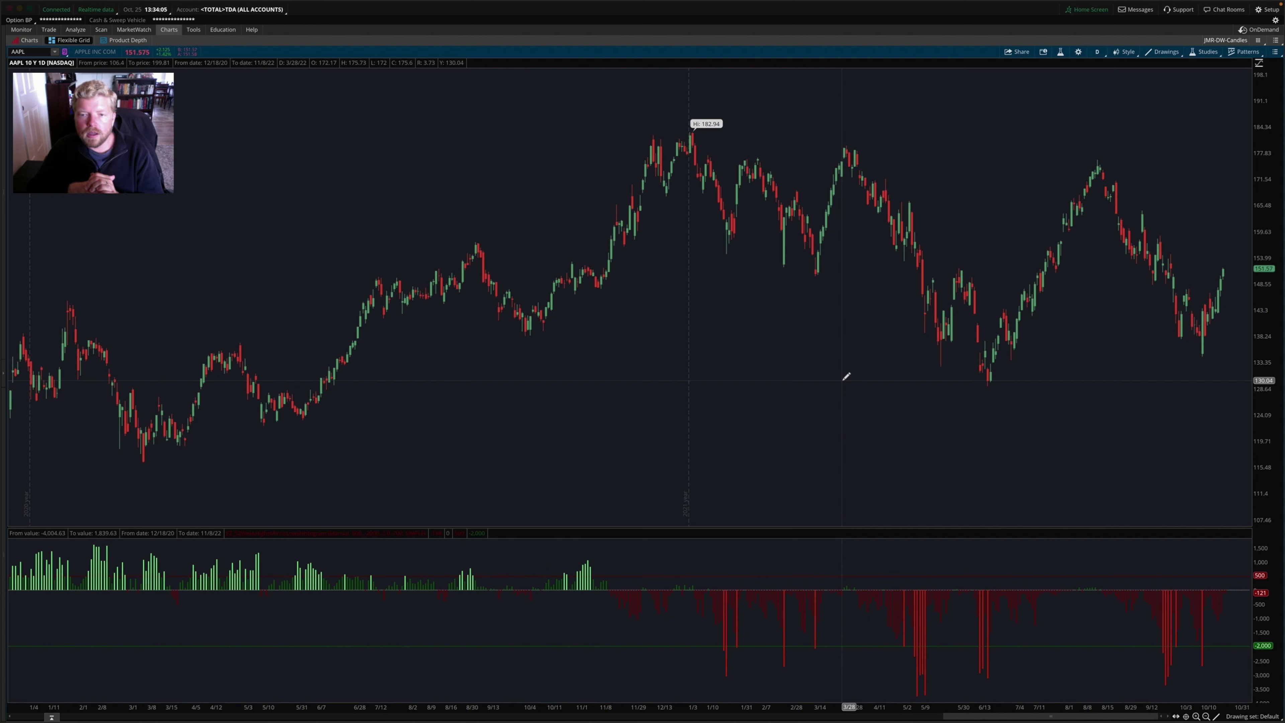
mouse_move(914, 5)
click(1131, 6)
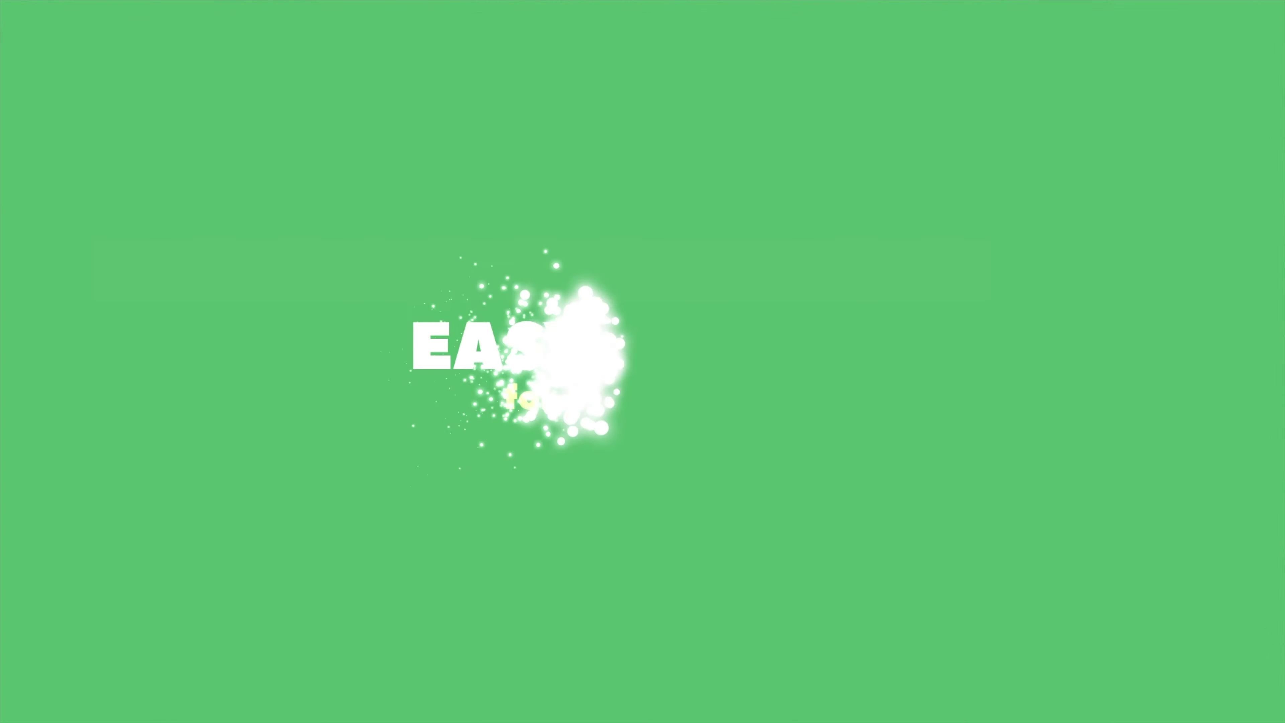